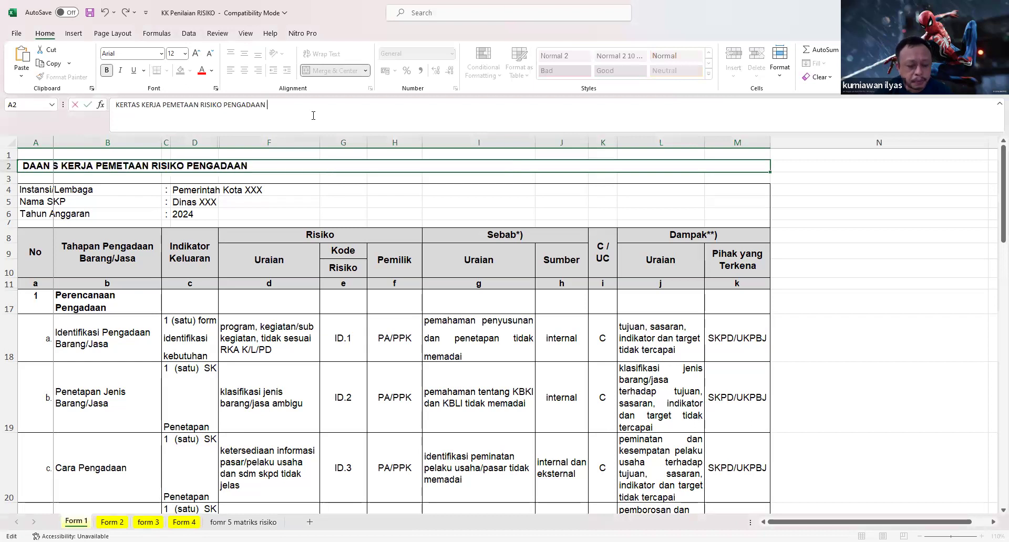
Complete the worksheet title in A2 as "KERTAS KERJA PEMETAAN RISIKO PENGADAAN BARANG/JASA".
text(g)
key(BackSpace)
key(BackSpace)
key(BackSpace)
key(BackSpace)
key(BackSpace)
key(BackSpace)
key(BackSpace)
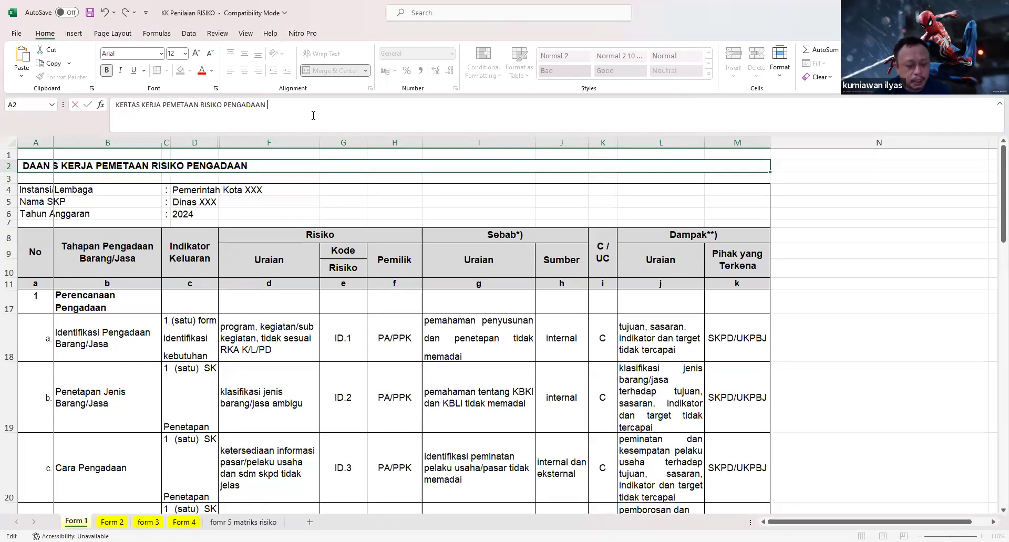
text(BARANG)
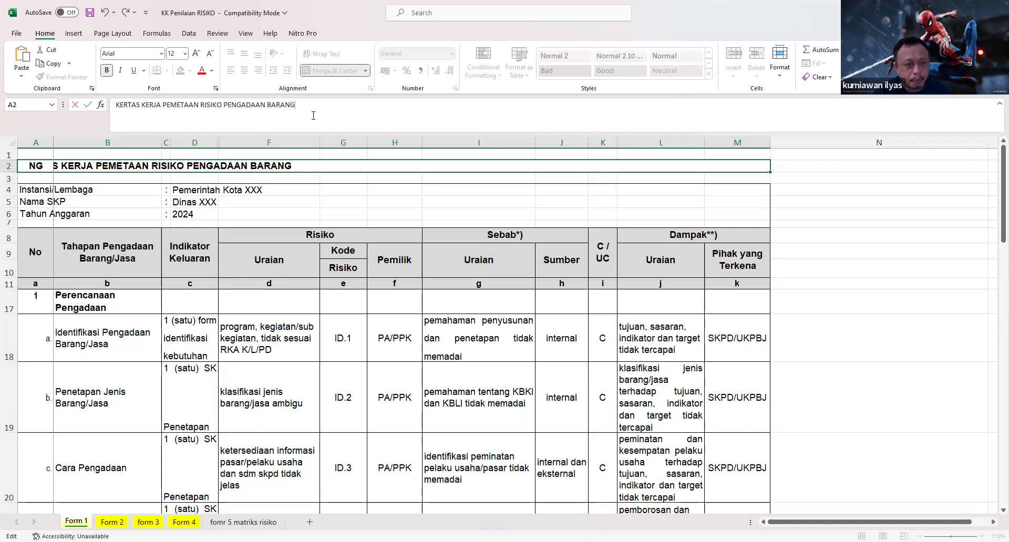
text(/JASA)
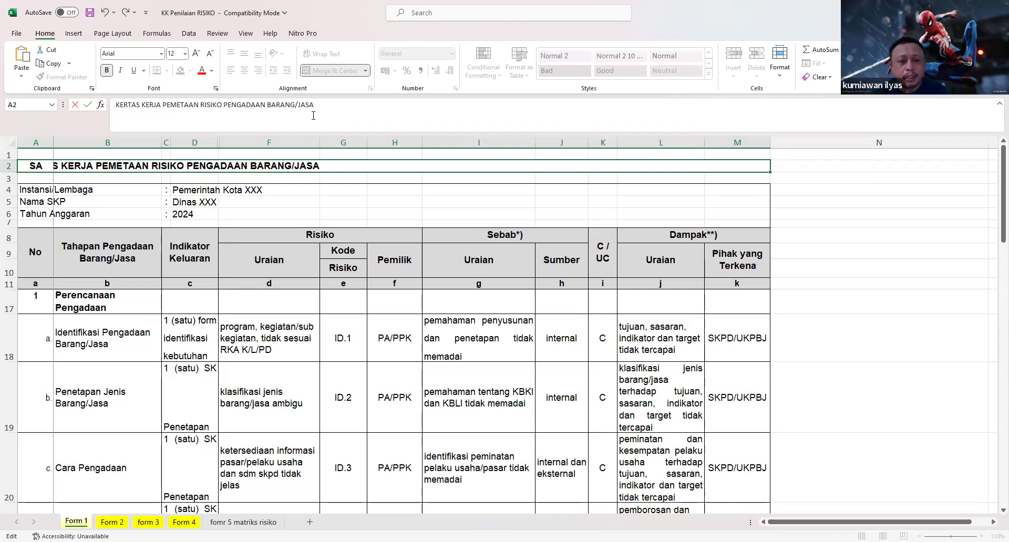
click(324, 204)
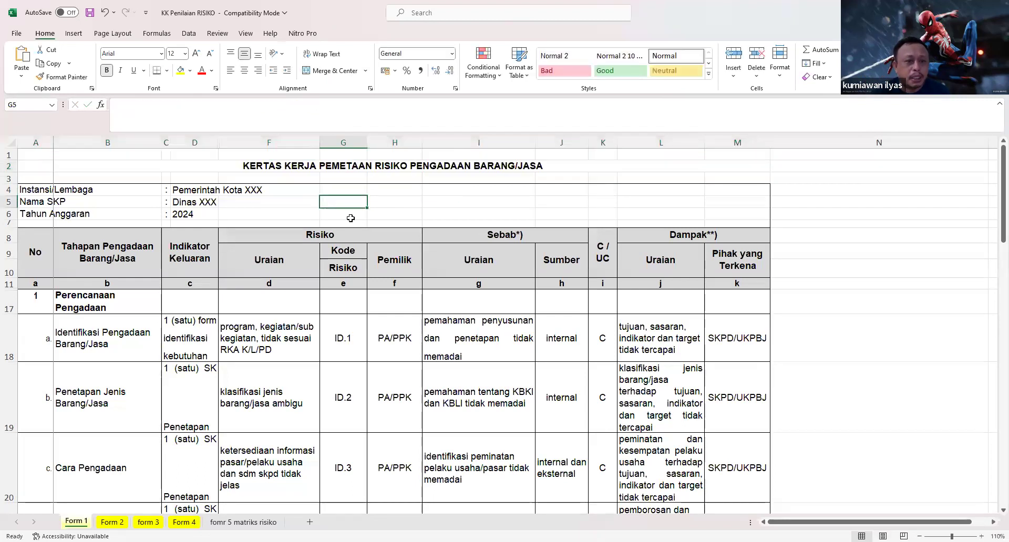
click(357, 168)
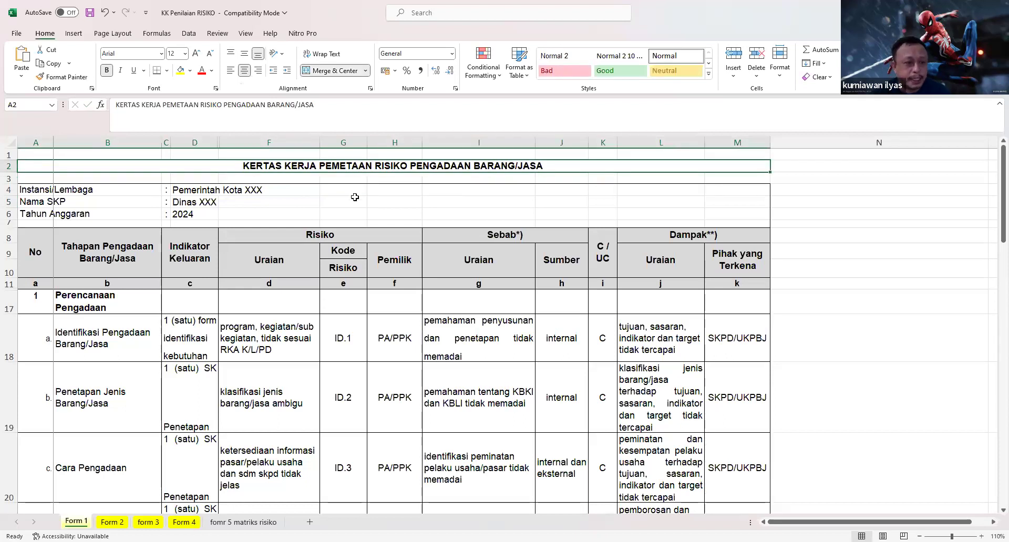
Clear the licensing service description in B34 under the Pemilihan Penyedia heading.
scroll(355, 197, down, 1)
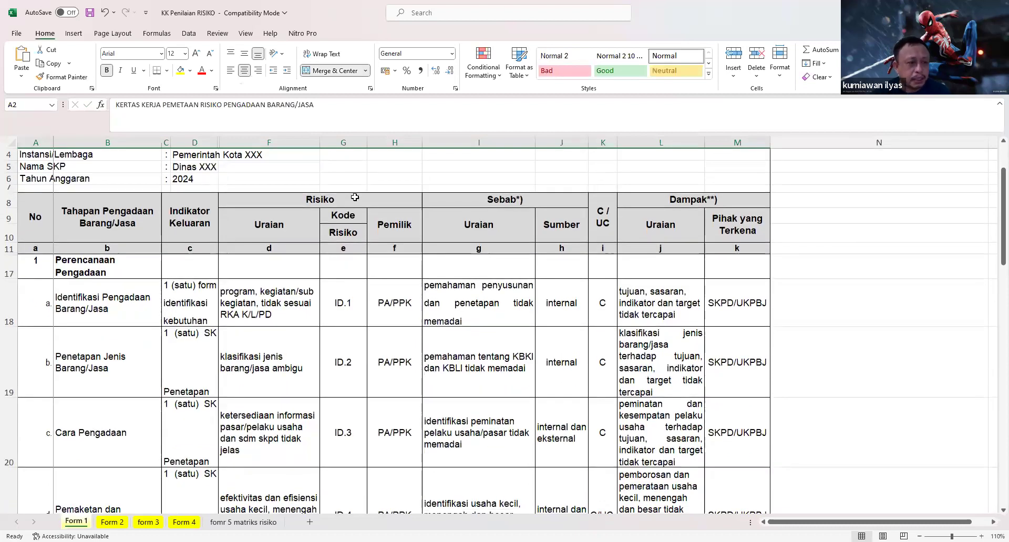
scroll(355, 198, down, 5)
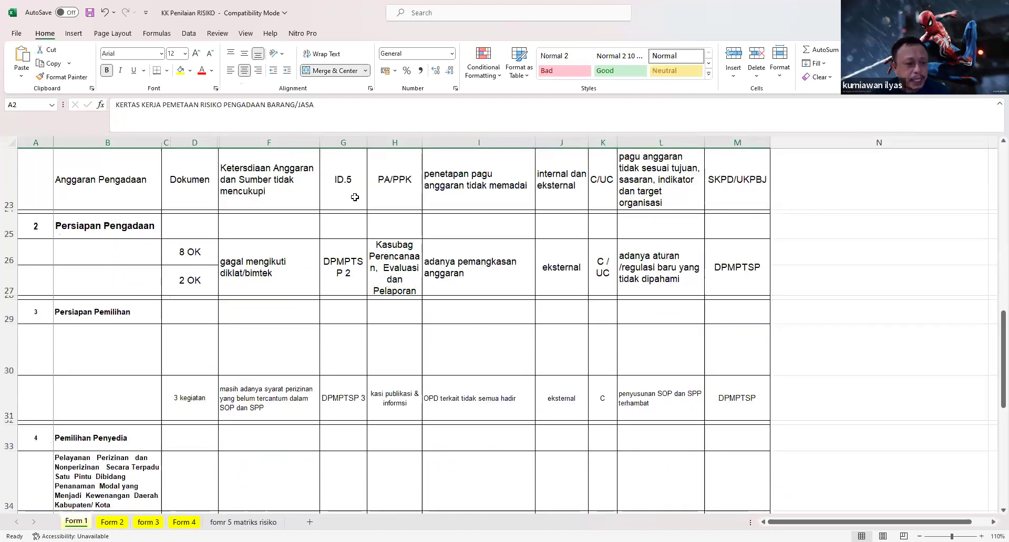
scroll(354, 197, up, 2)
scroll(355, 197, down, 3)
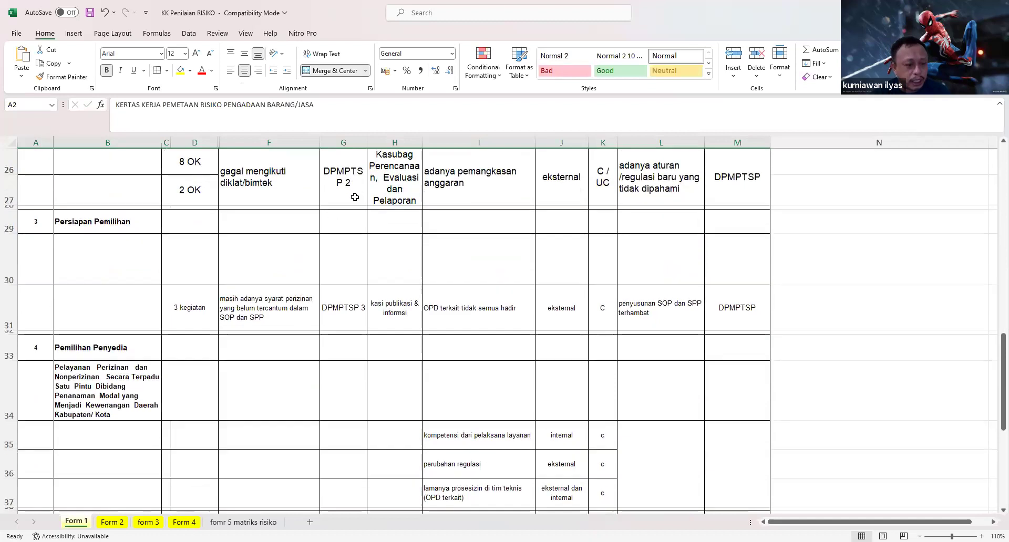
click(131, 376)
key(Delete)
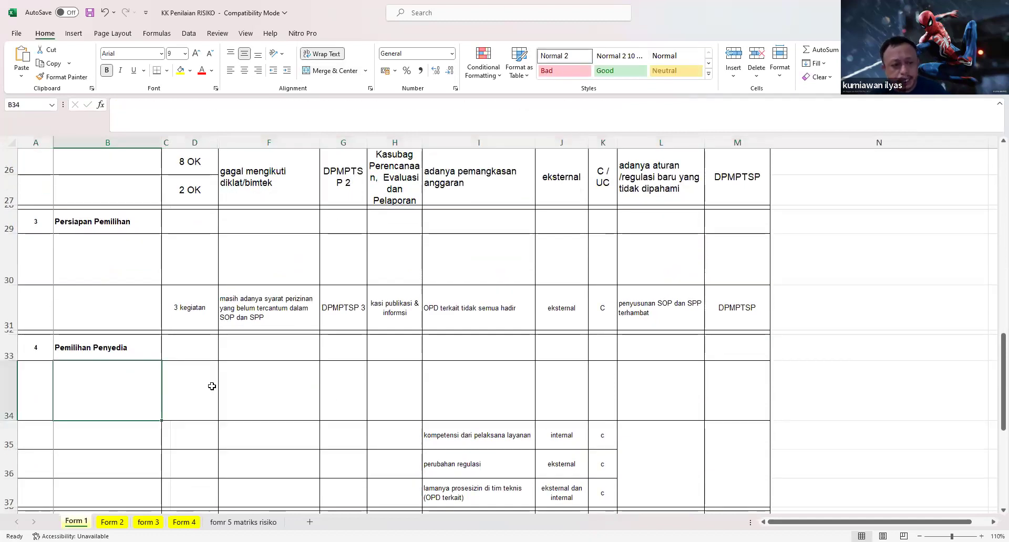
click(212, 385)
Clear the three Koordinasi dan Sinkronisasi activity descriptions in B40:B42 under Pelaksanaan Kontrak.
scroll(212, 385, down, 4)
click(113, 328)
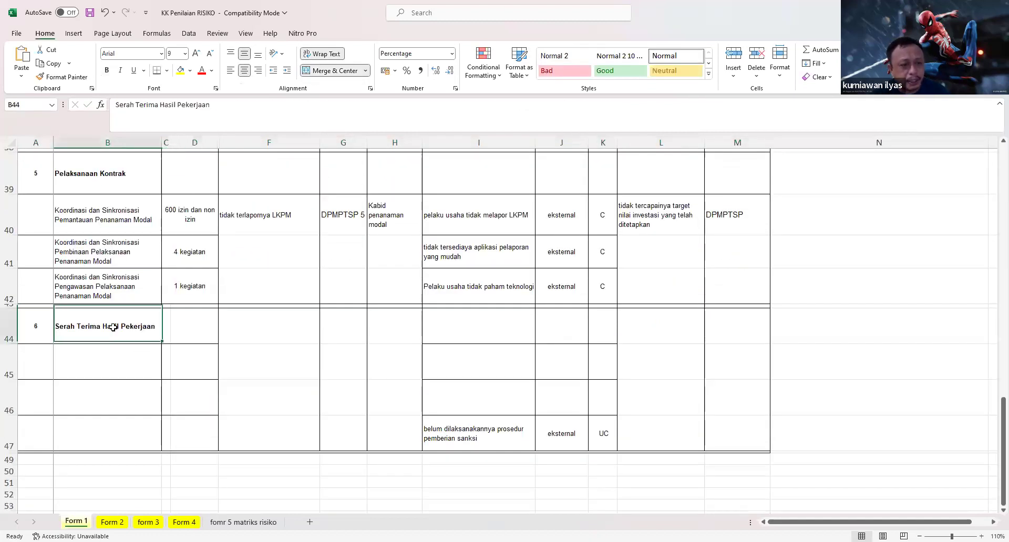
drag(102, 224, 115, 286)
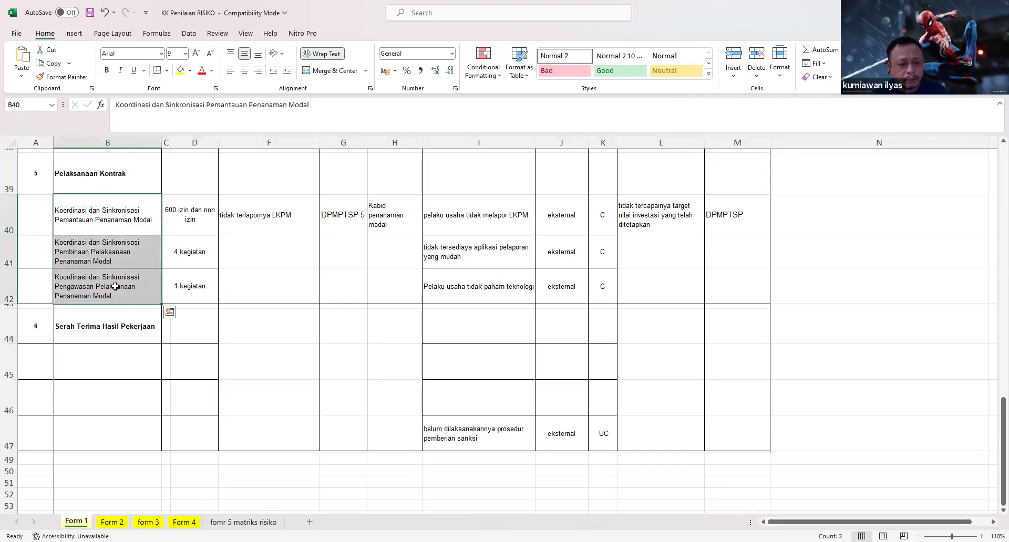
key(Delete)
Set the font size of the number 3 and the Persiapan Pemilihan heading in A29:B29 to 12.
scroll(111, 281, up, 10)
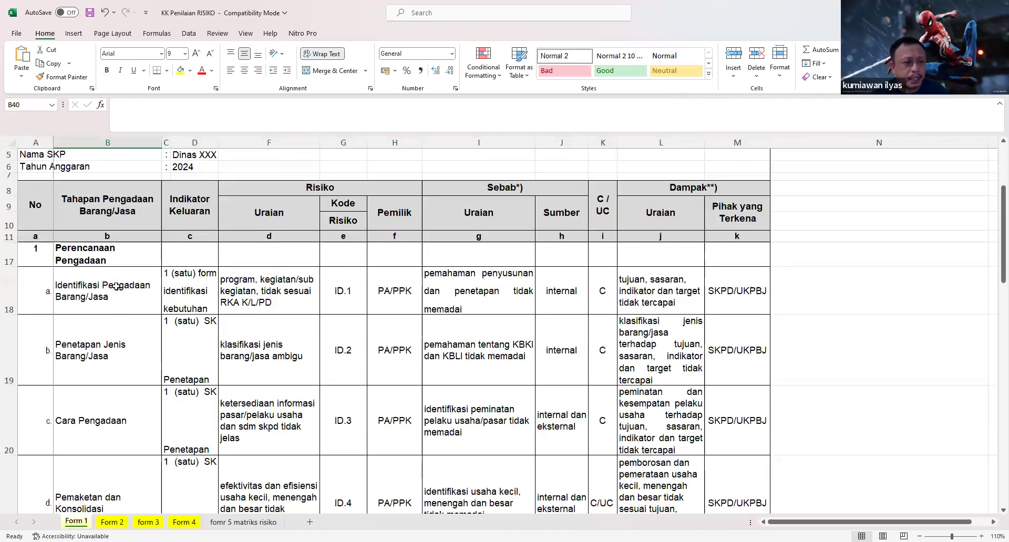
click(104, 257)
scroll(103, 257, down, 2)
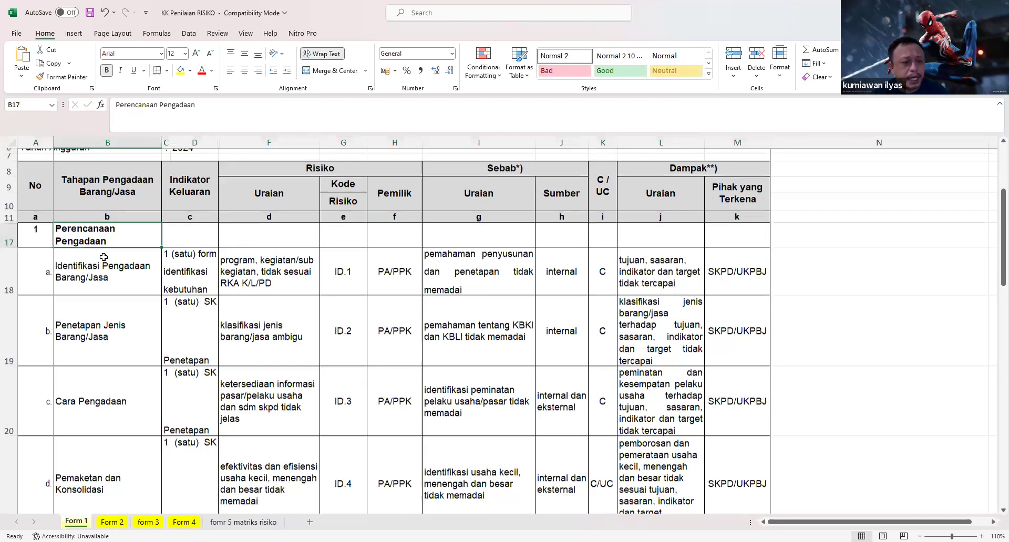
scroll(64, 248, down, 3)
scroll(42, 226, up, 1)
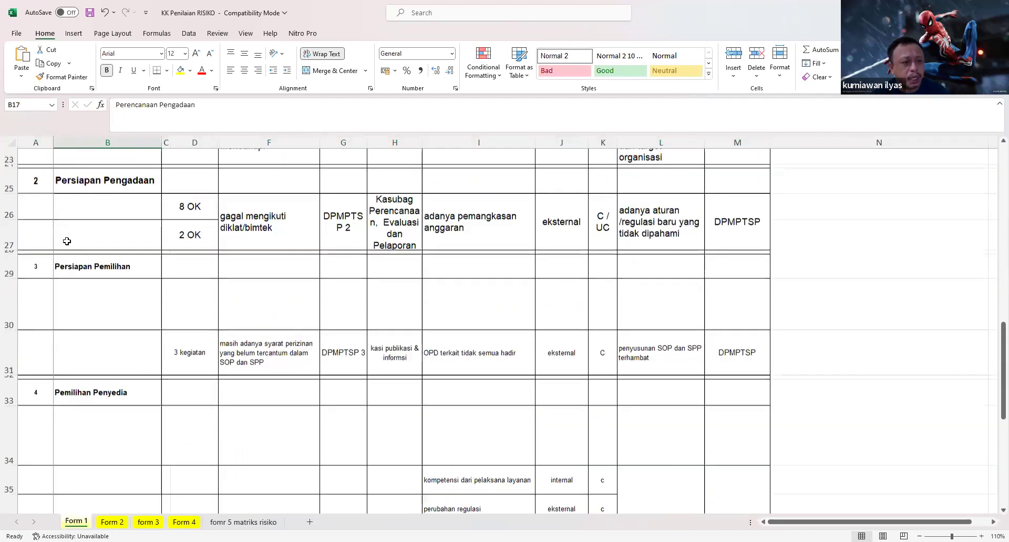
drag(38, 310, 104, 312)
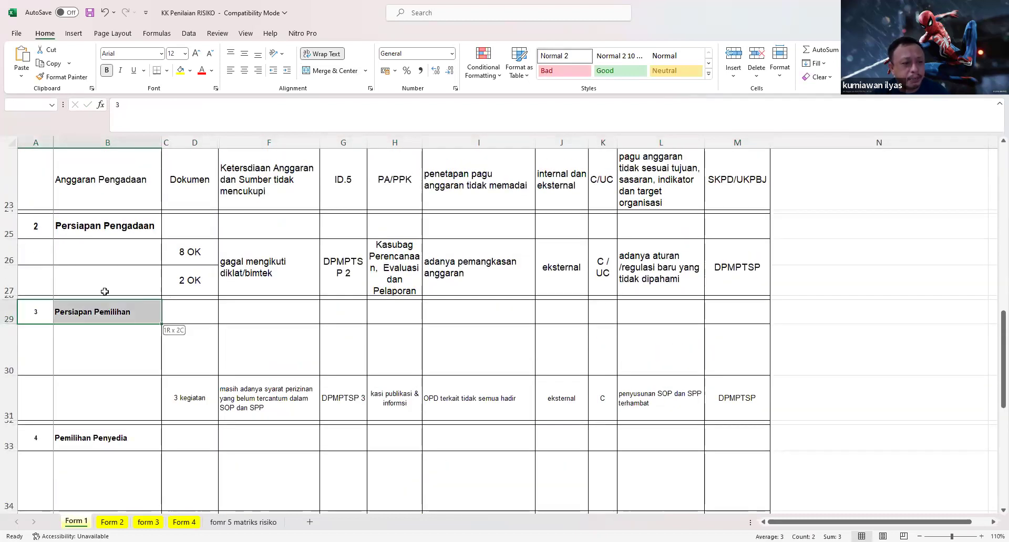
click(185, 53)
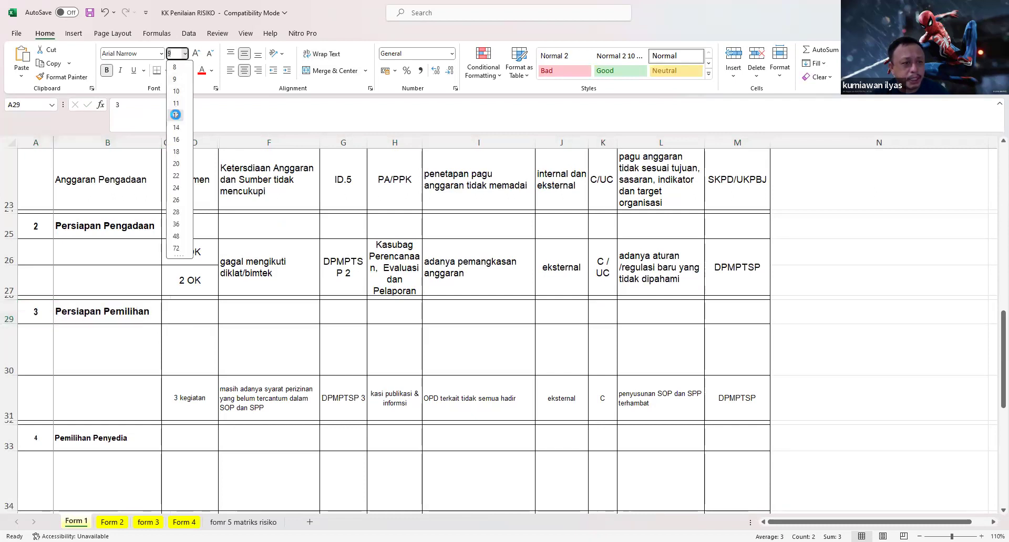
click(176, 114)
click(138, 248)
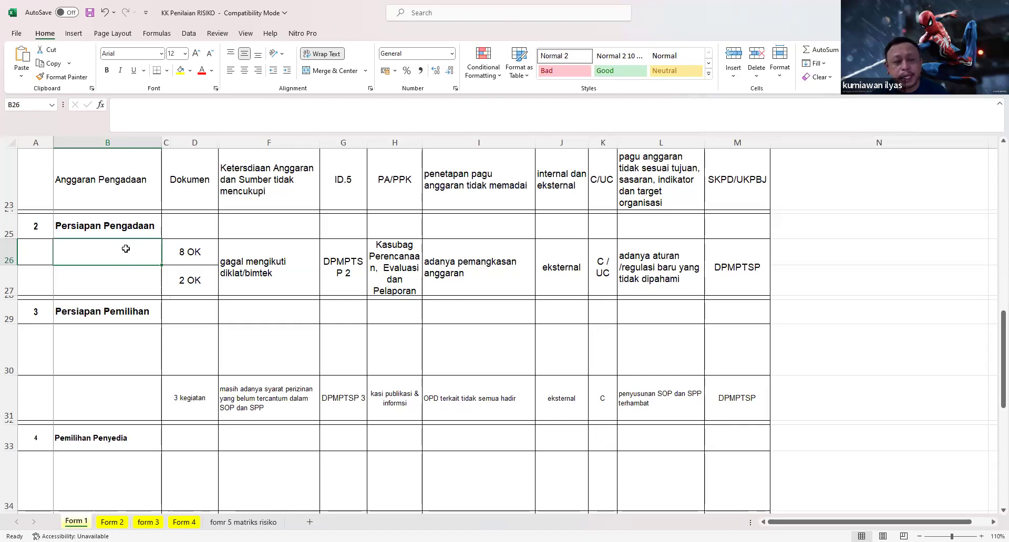
click(111, 350)
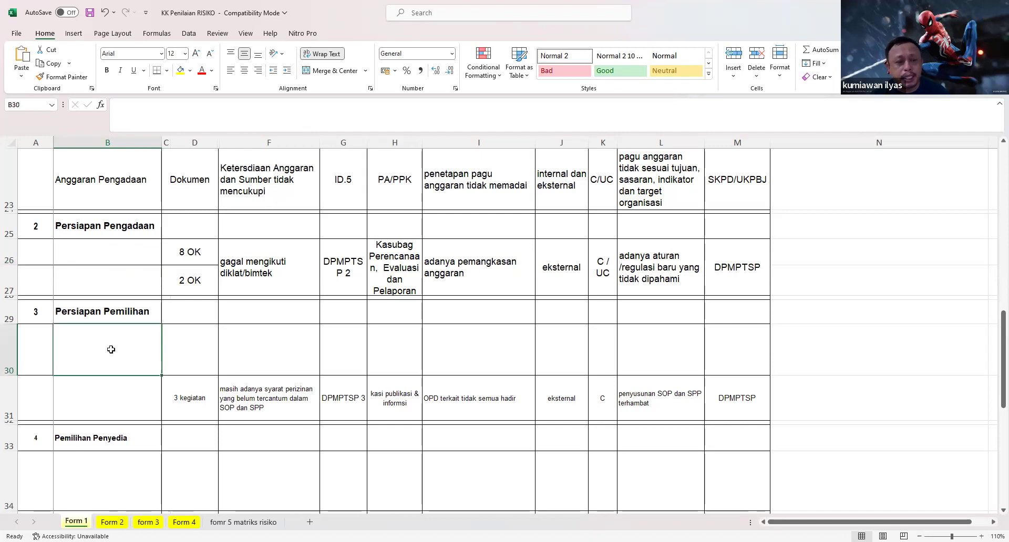
click(263, 294)
click(263, 298)
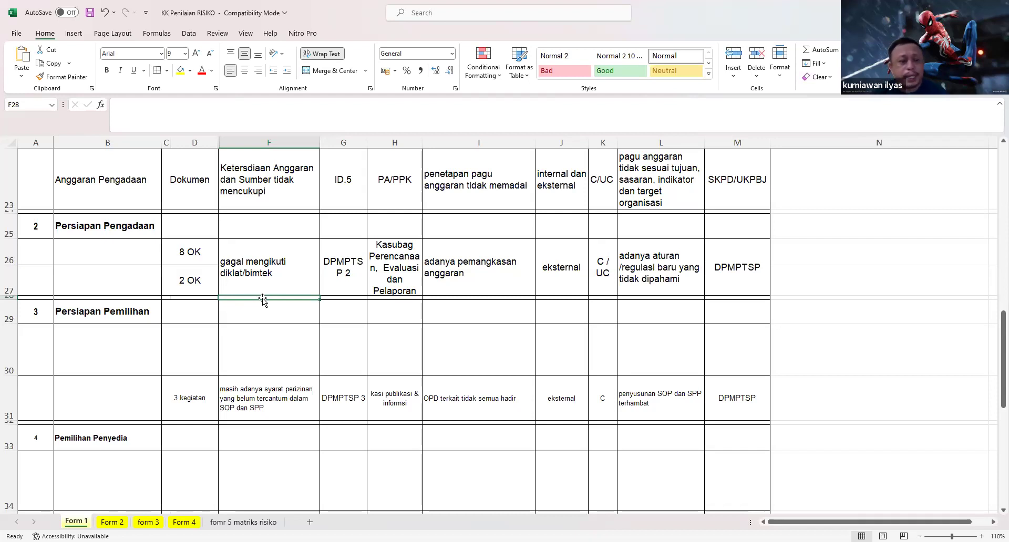
Set the font size of the number 4 and the Pemilihan Penyedia heading in A33:B33 to 12.
scroll(263, 300, down, 1)
drag(36, 349, 105, 347)
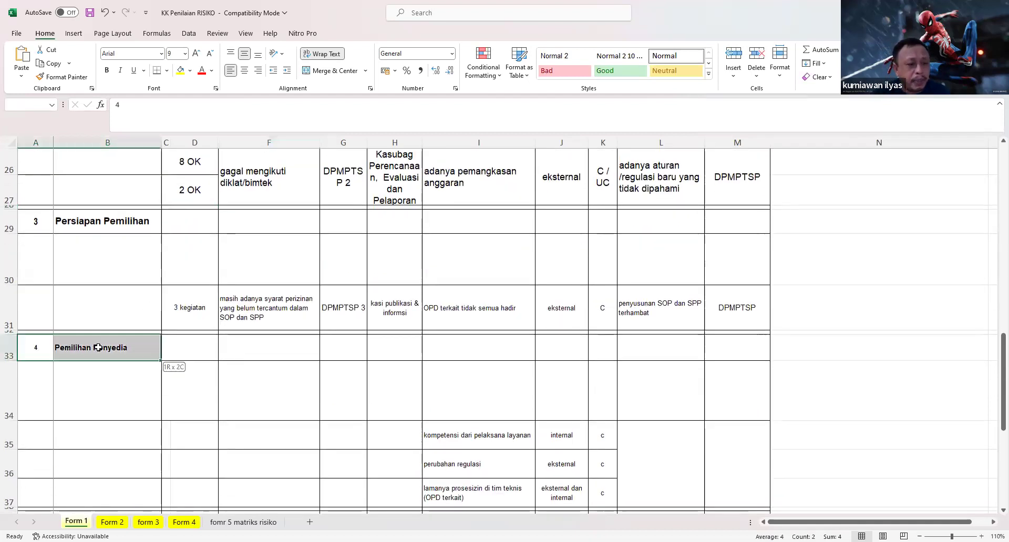
click(185, 54)
click(179, 115)
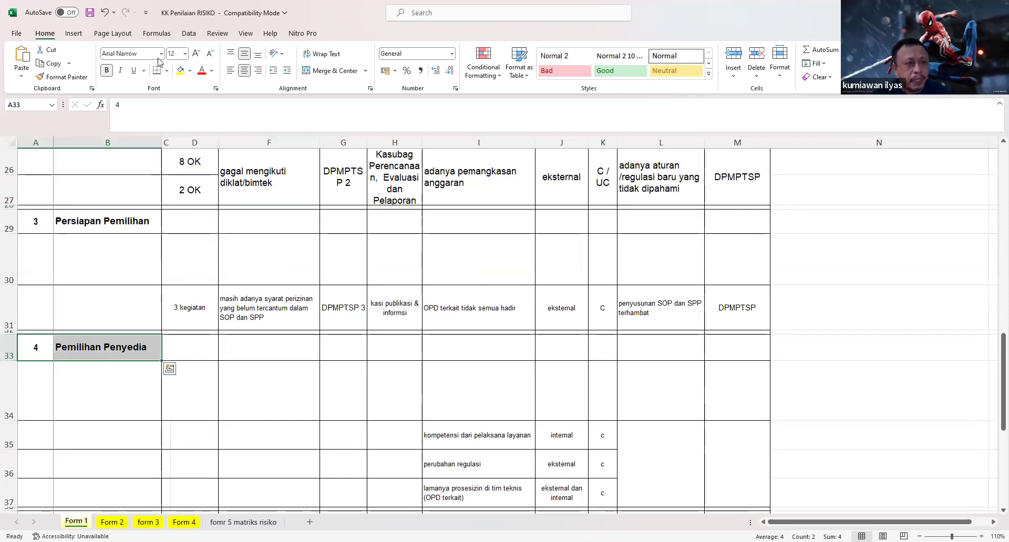
click(230, 263)
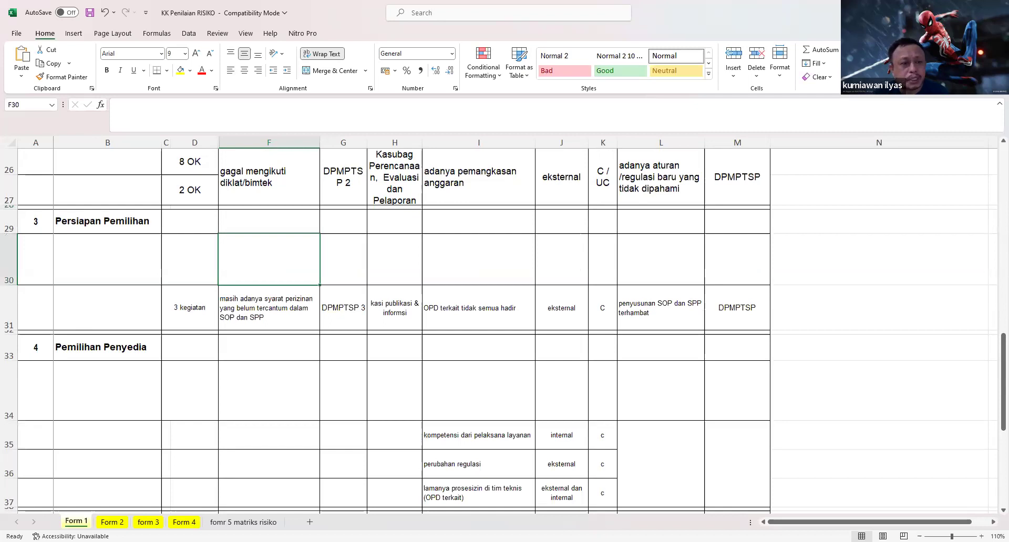
click(131, 350)
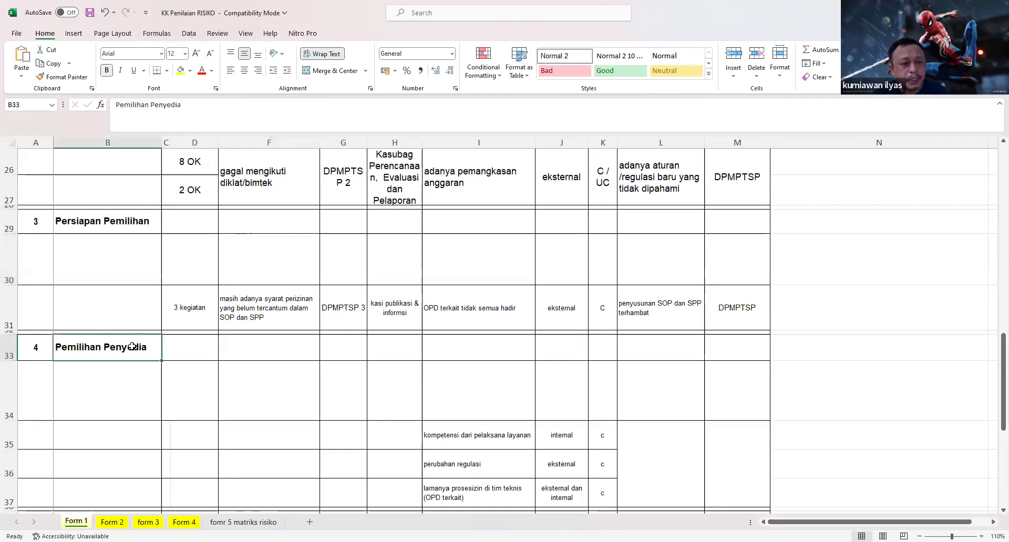
click(184, 348)
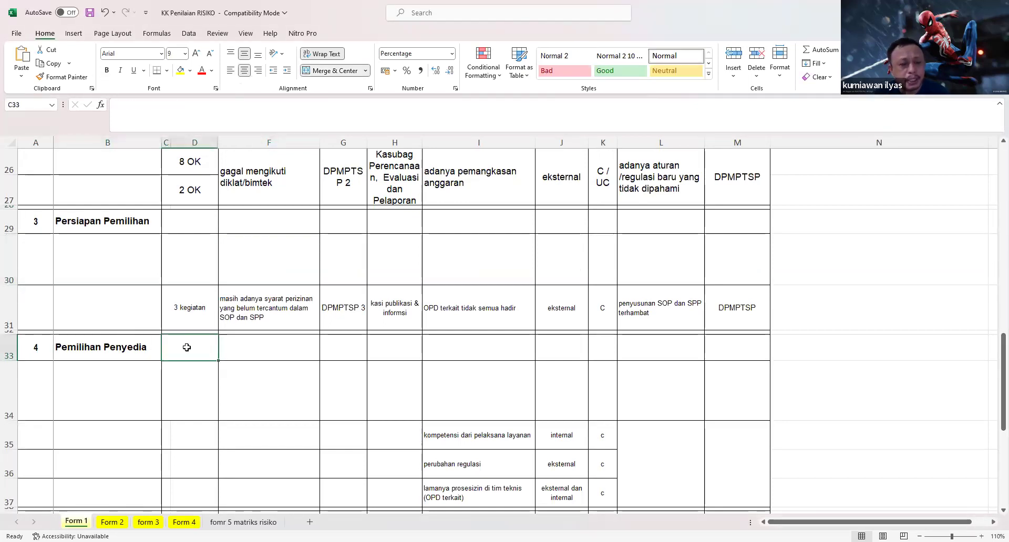
scroll(186, 347, up, 1)
scroll(187, 347, down, 2)
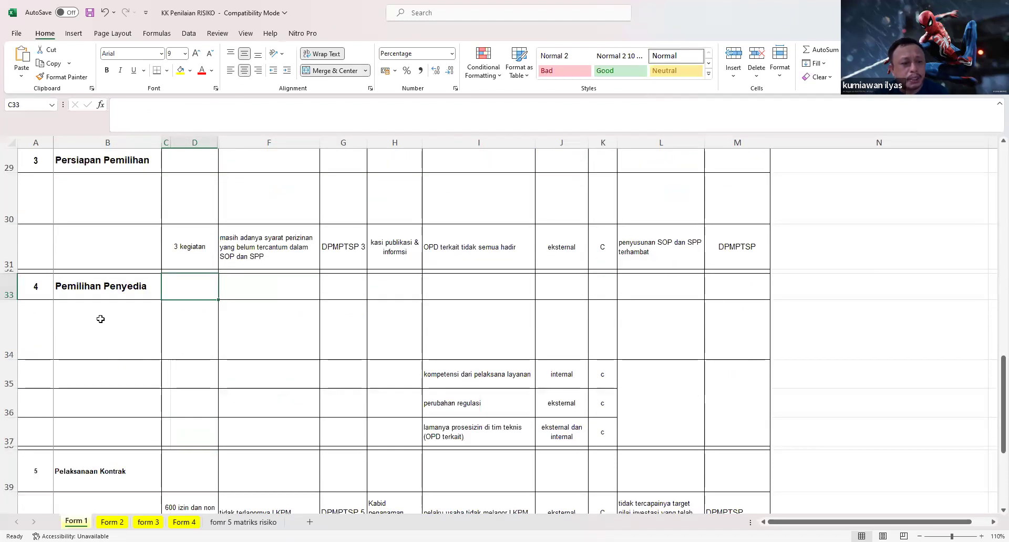
click(100, 319)
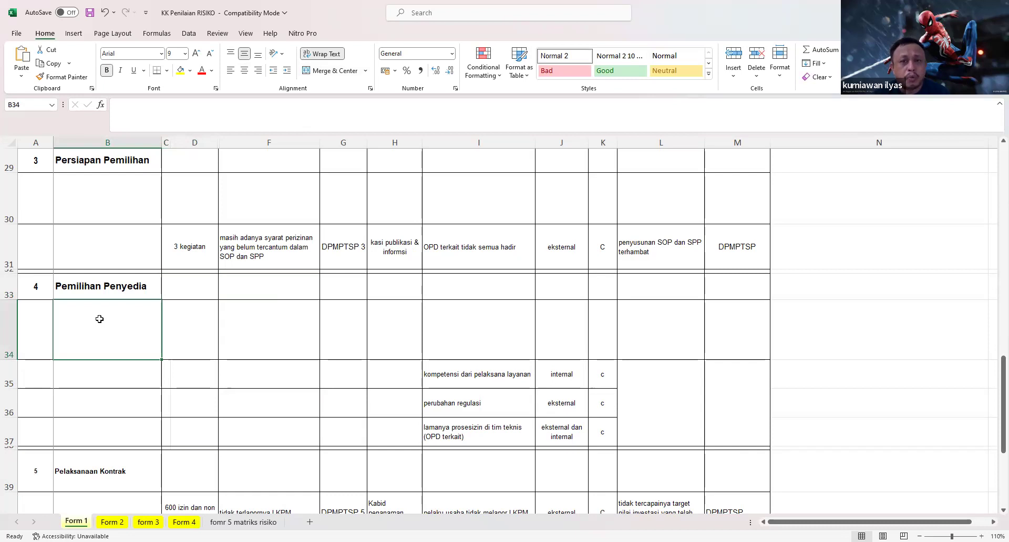
Set the font size of the number 5 and the Pelaksanaan Kontrak heading in A39:B39 to 12.
scroll(100, 319, down, 2)
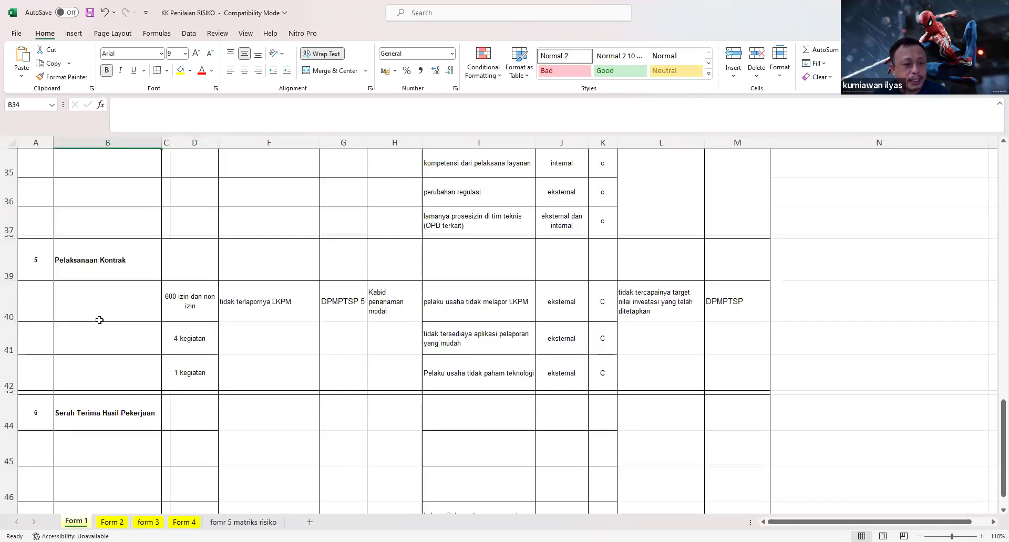
click(41, 261)
key(shift+Right)
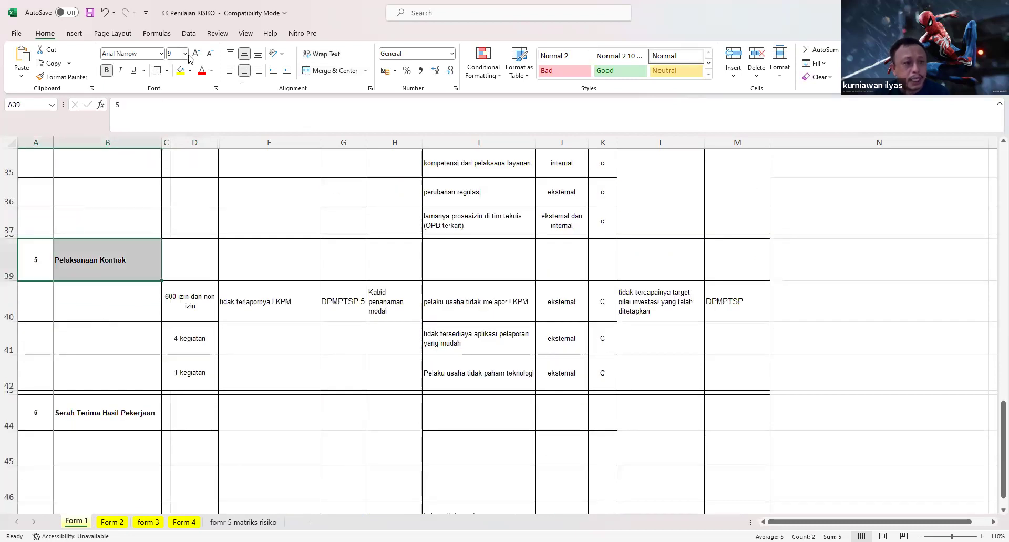
click(185, 53)
click(177, 116)
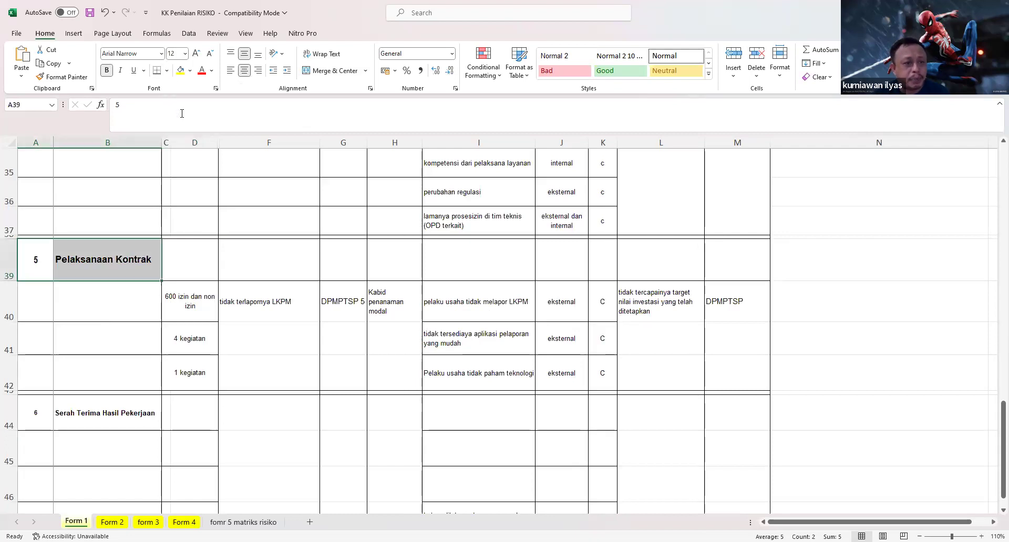
click(113, 265)
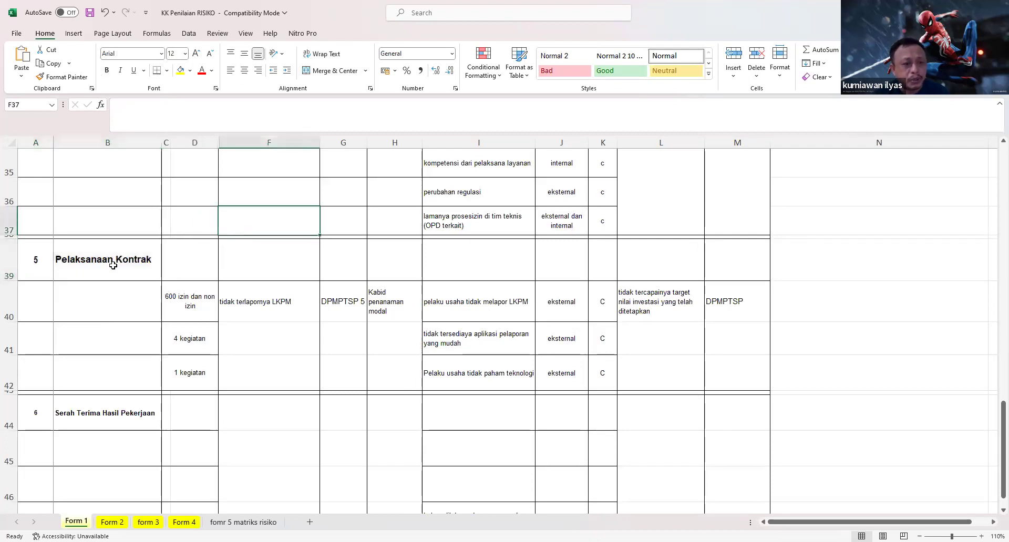
Set the font size of the number 6 and the Serah Terima Hasil Pekerjaan heading in A44:B44 to 12.
drag(41, 412, 105, 413)
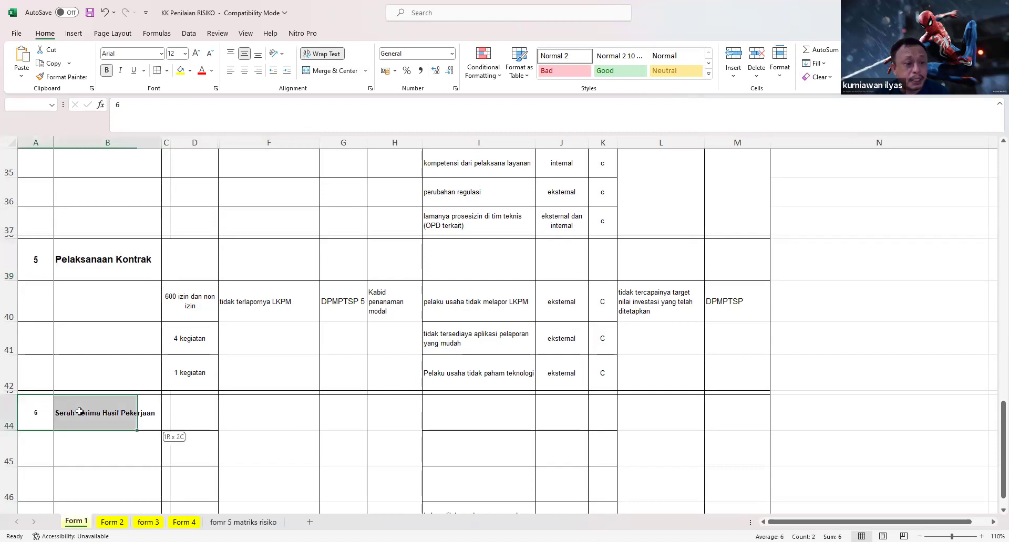
click(186, 54)
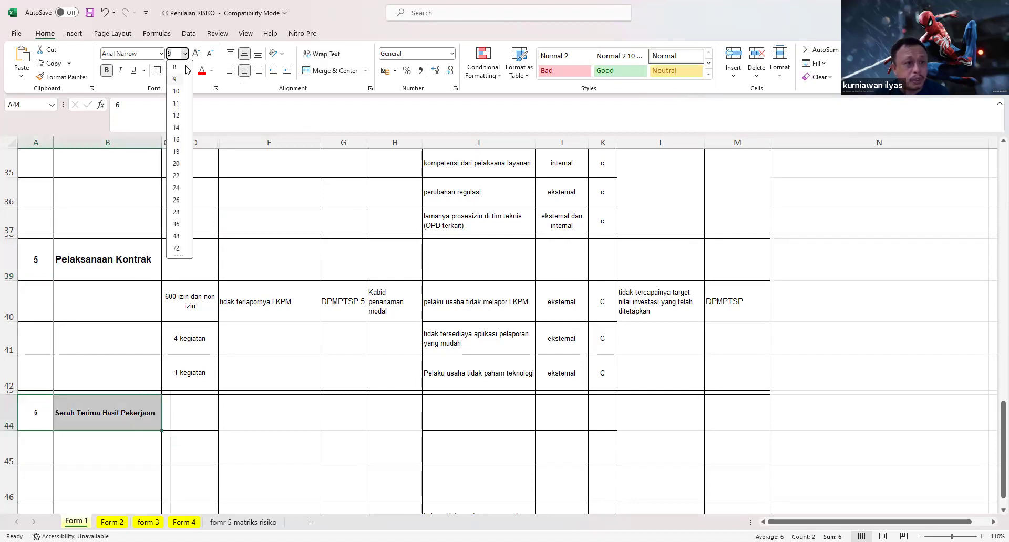
click(177, 115)
drag(230, 312, 150, 315)
click(79, 333)
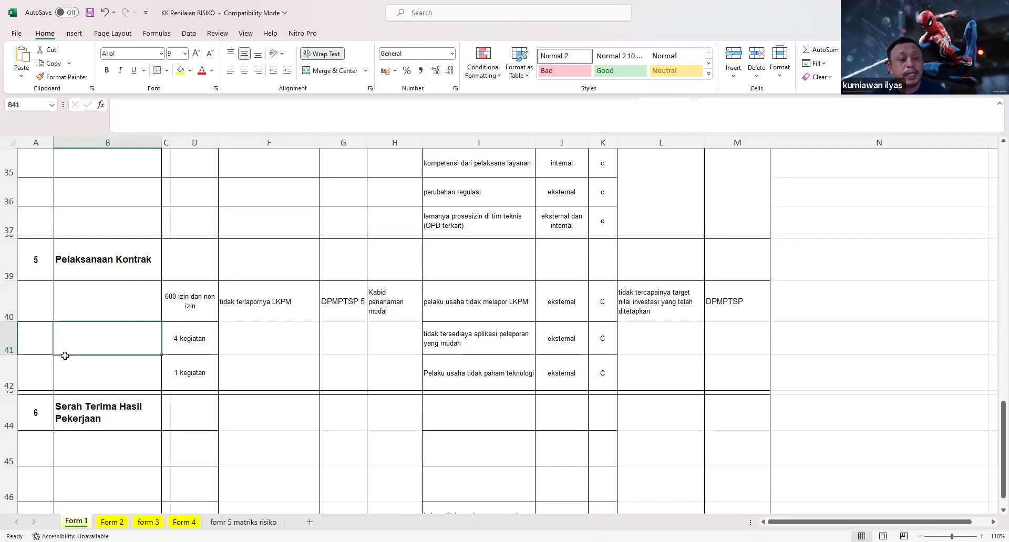
drag(39, 413, 134, 417)
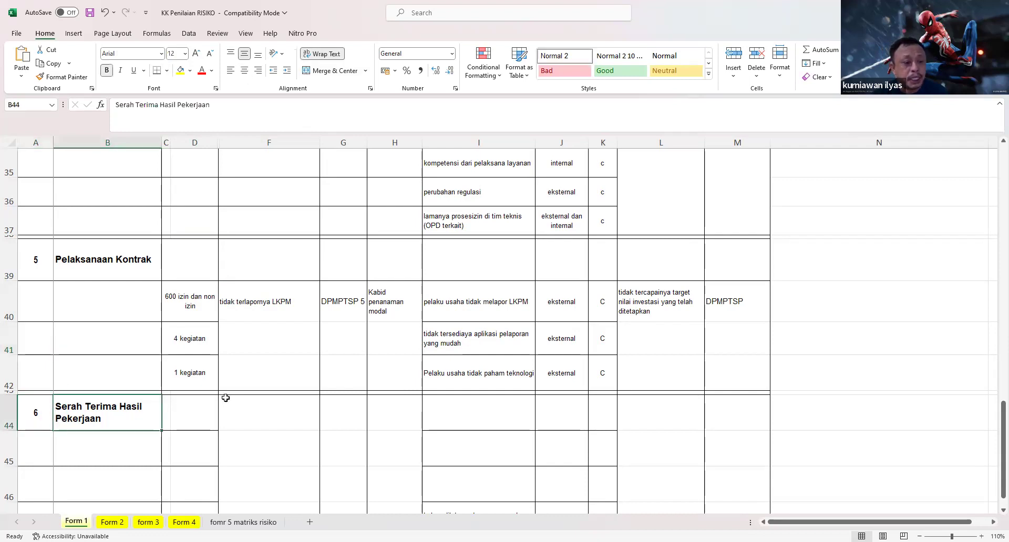
Clear the old entries in C40:M42 under Pelaksanaan Kontrak and in I35:K37 under Pemilihan Penyedia.
drag(177, 297, 732, 361)
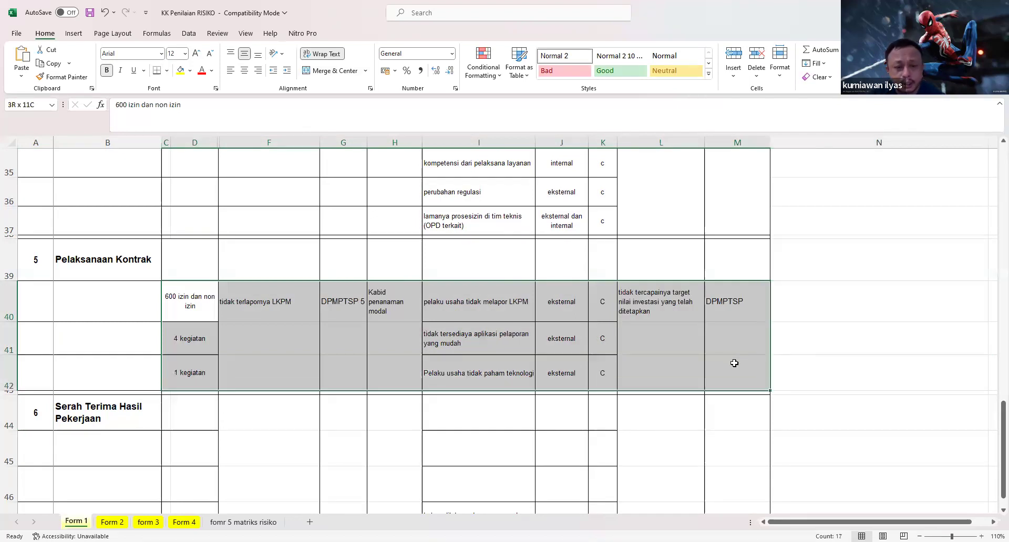
key(Delete)
drag(435, 160, 599, 218)
key(Delete)
Clear the old risk, cause and impact entries in F31:L31 under Persiapan Pemilihan.
scroll(598, 220, up, 3)
drag(229, 307, 701, 305)
key(Delete)
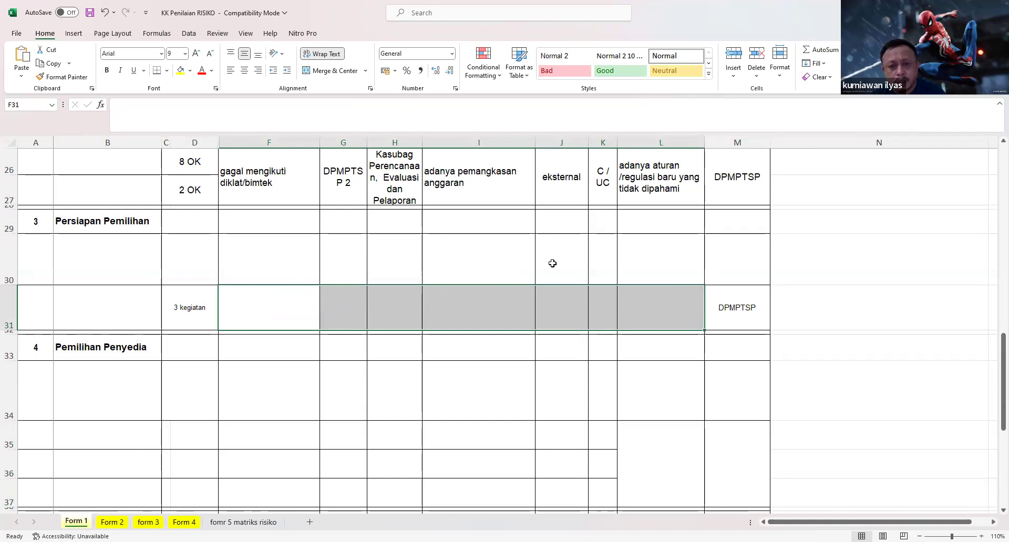
click(553, 264)
Clear the old entries in C26:M27 under Persiapan Pengadaan, from the output indicator to the affected party.
scroll(553, 263, up, 1)
scroll(552, 263, up, 3)
scroll(315, 261, down, 3)
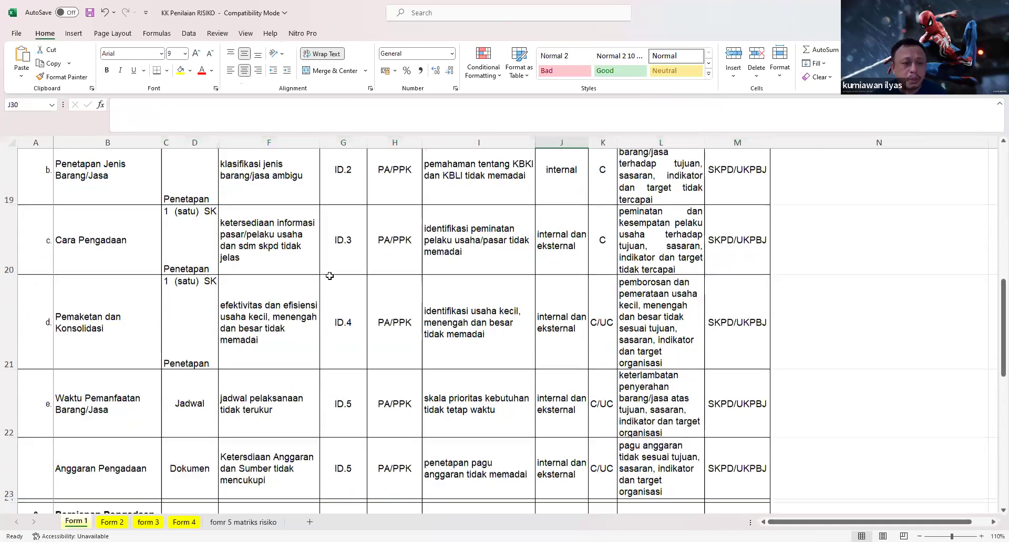
drag(186, 262, 716, 261)
key(Delete)
click(716, 261)
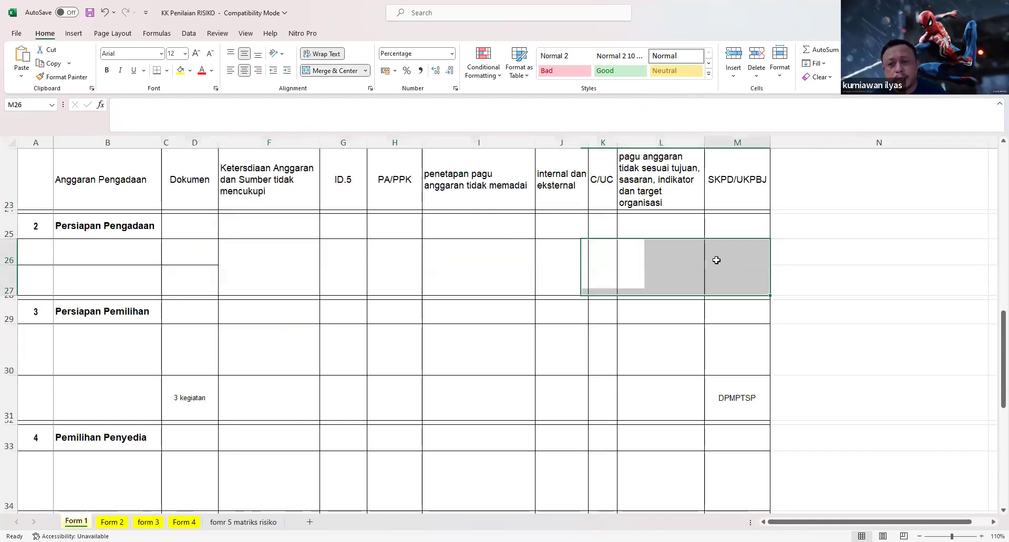
click(250, 254)
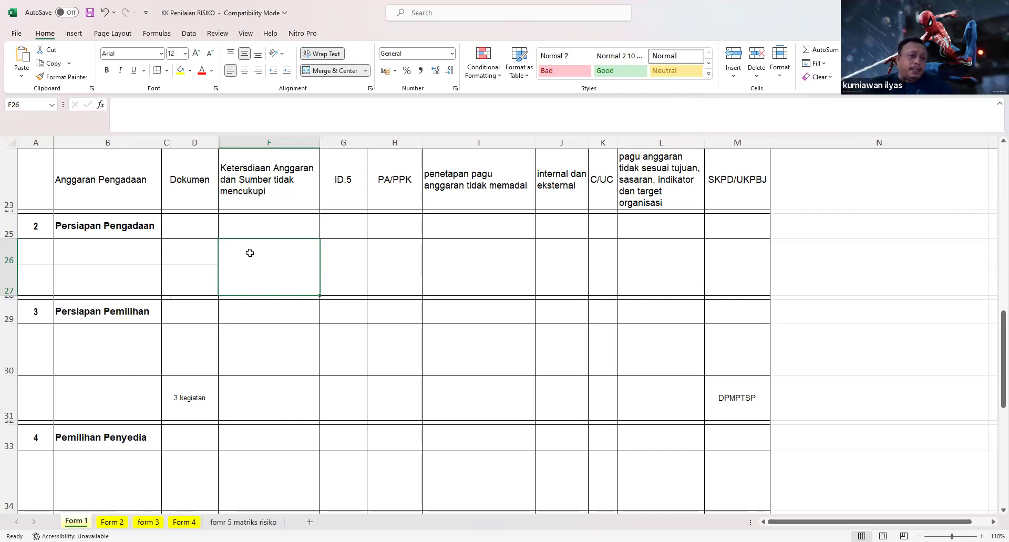
Review the Perencanaan Pengadaan sub-stages in B18:B23, from Identifikasi Pengadaan Barang/Jasa to Anggaran Pengadaan.
scroll(250, 253, up, 5)
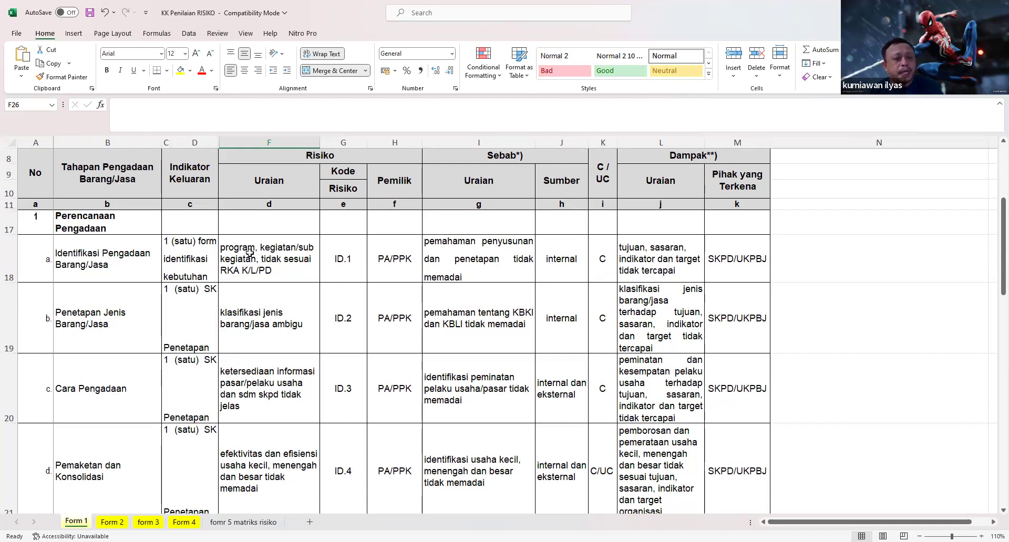
scroll(249, 254, down, 1)
scroll(249, 253, up, 1)
click(113, 263)
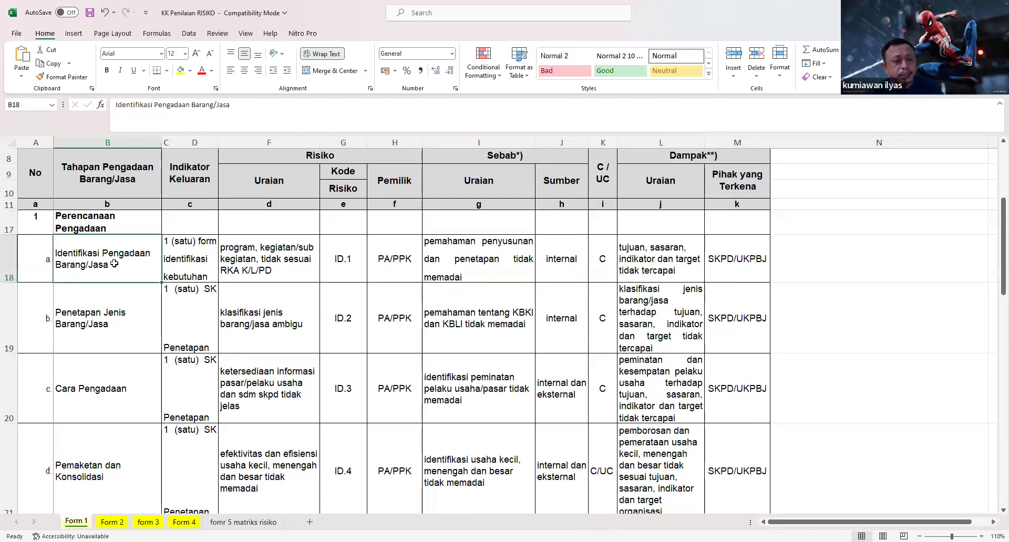
click(124, 326)
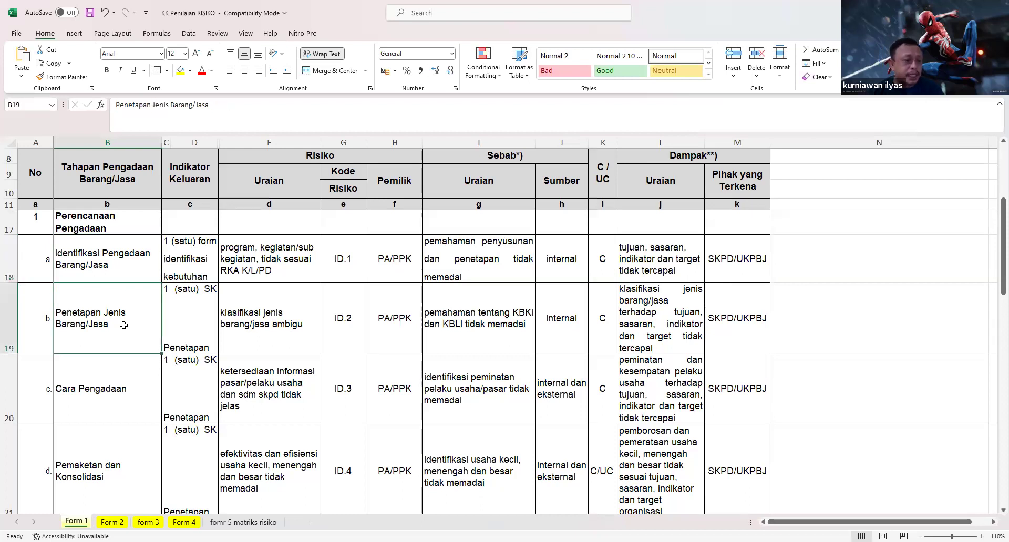
scroll(124, 325, down, 1)
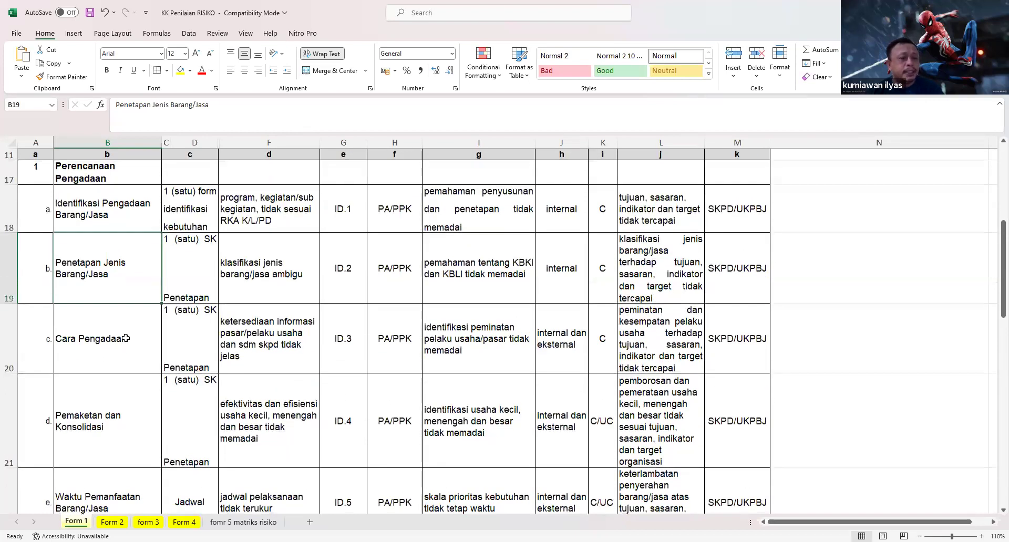
click(126, 338)
scroll(127, 338, down, 2)
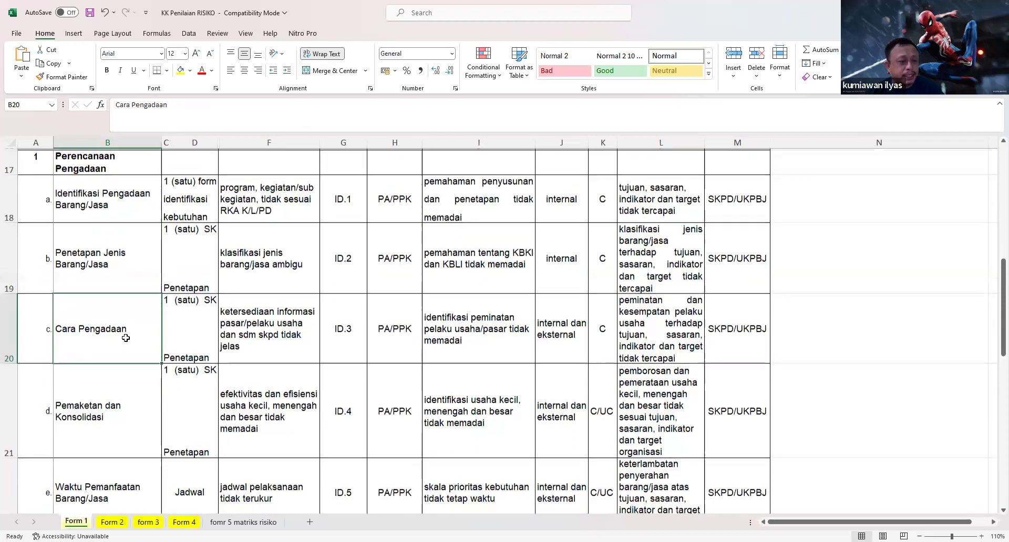
click(129, 281)
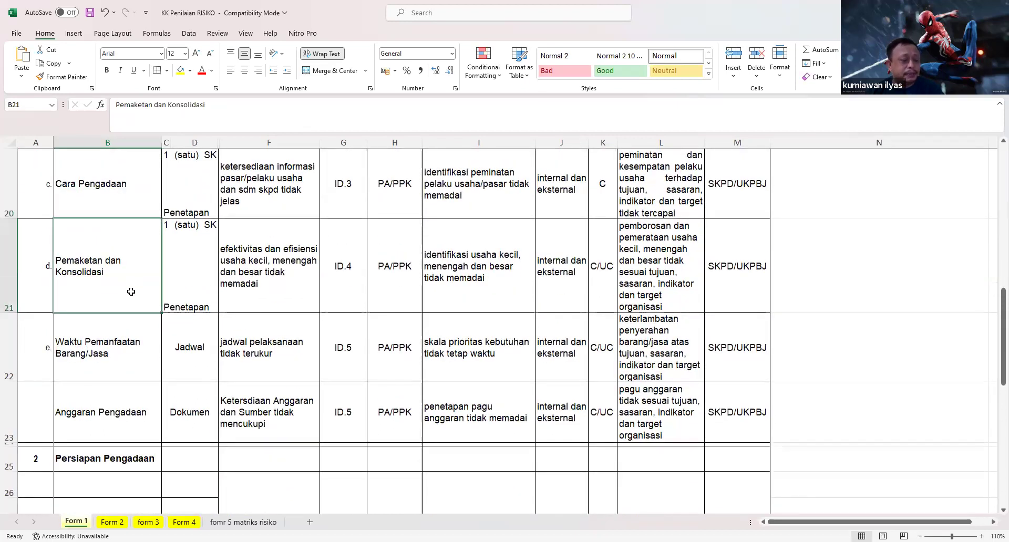
click(129, 342)
click(132, 409)
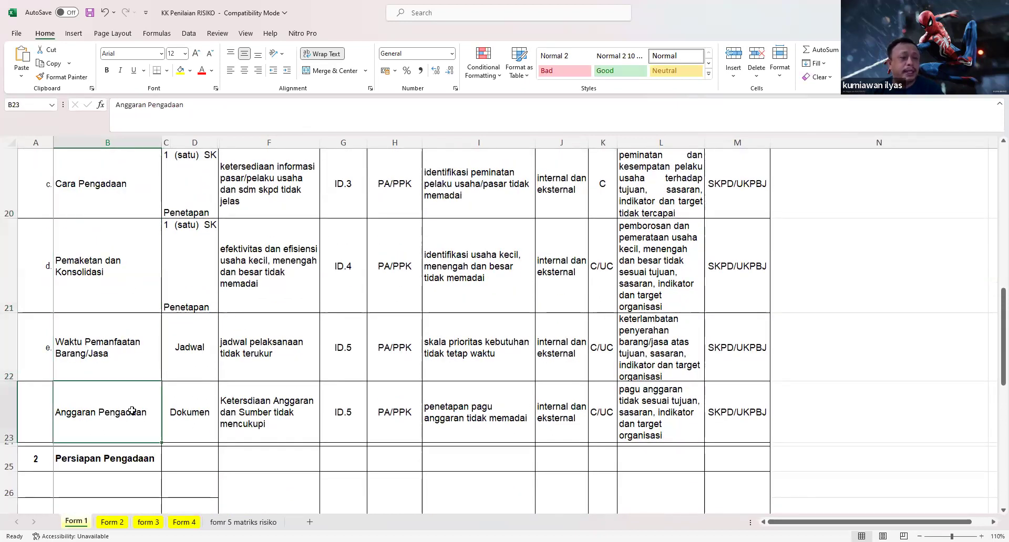
Examine row 18 for Identifikasi Pengadaan Barang/Jasa: output indicator, risk description, risk code, owner, impact and affected party.
scroll(132, 410, up, 5)
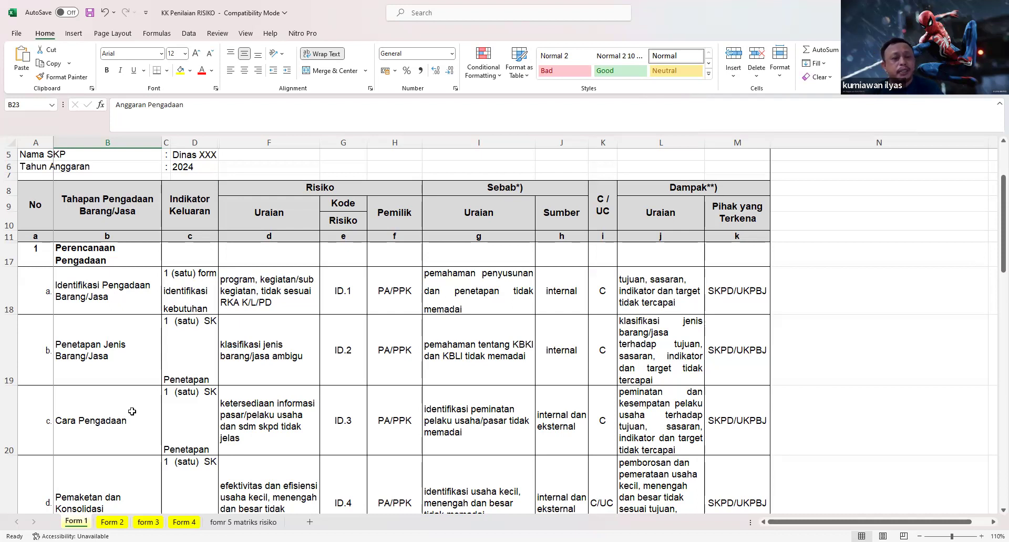
click(294, 299)
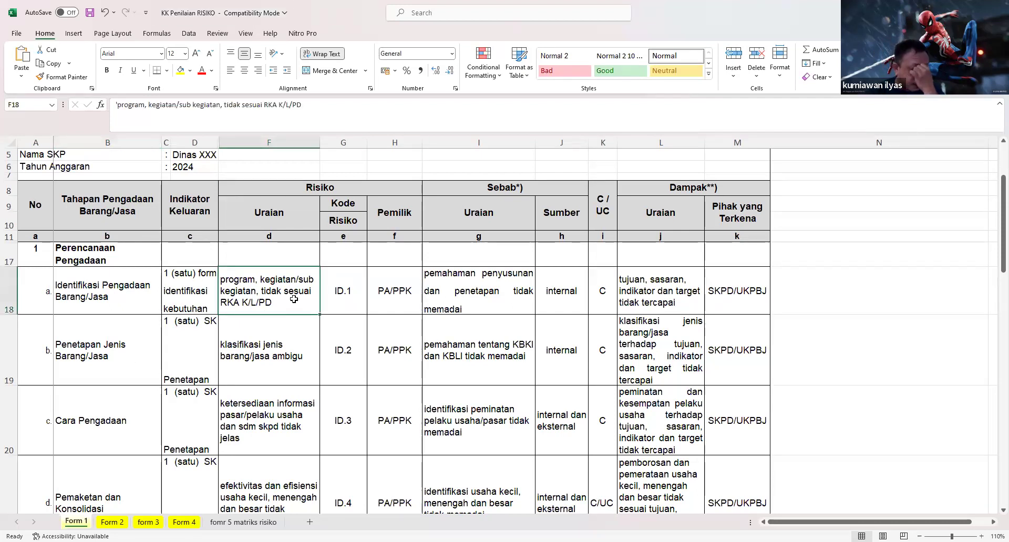
click(330, 289)
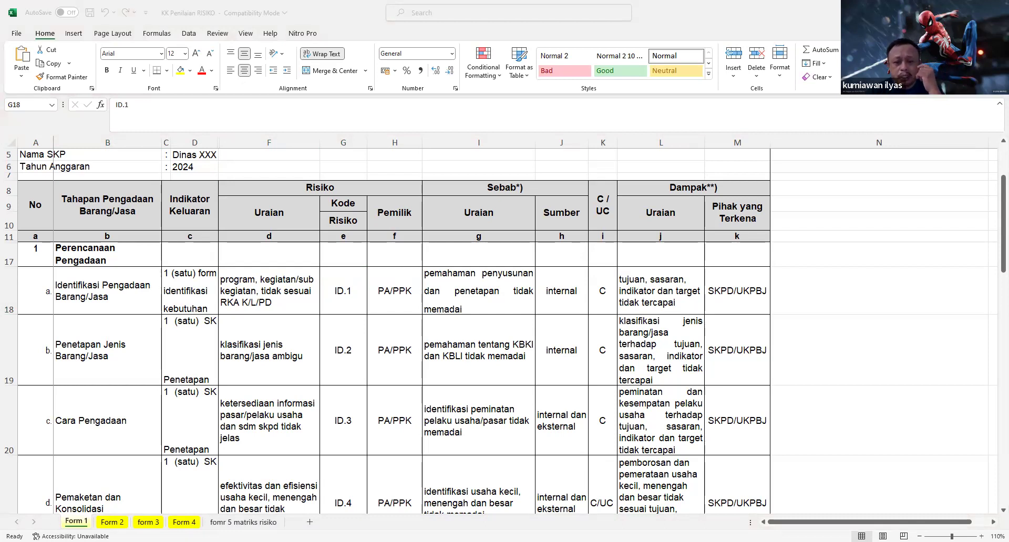
click(339, 304)
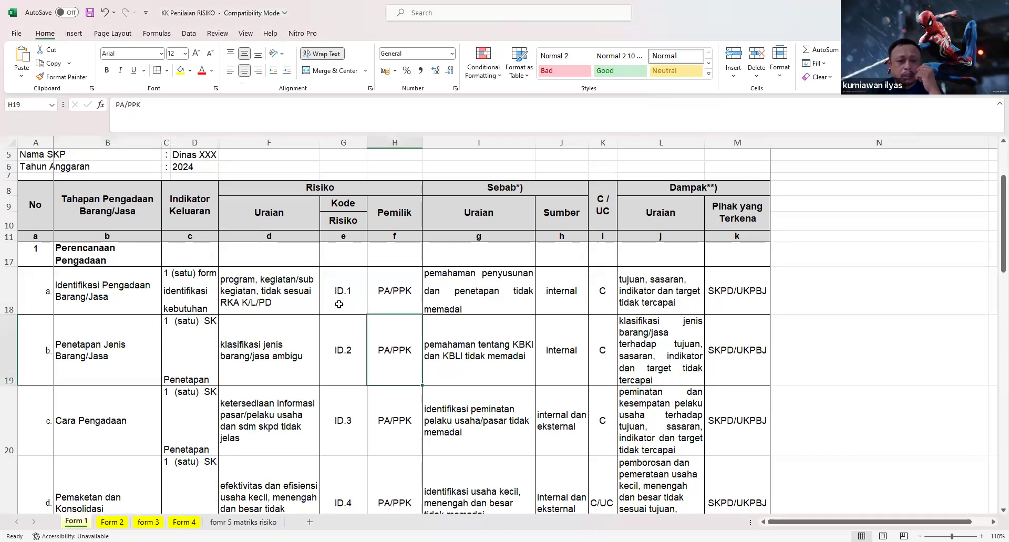
click(387, 301)
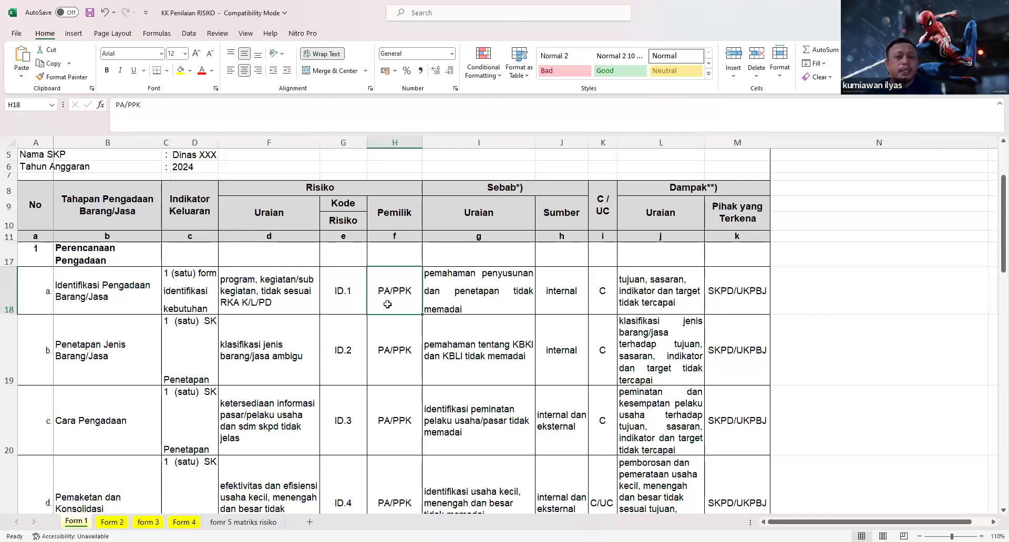
click(667, 290)
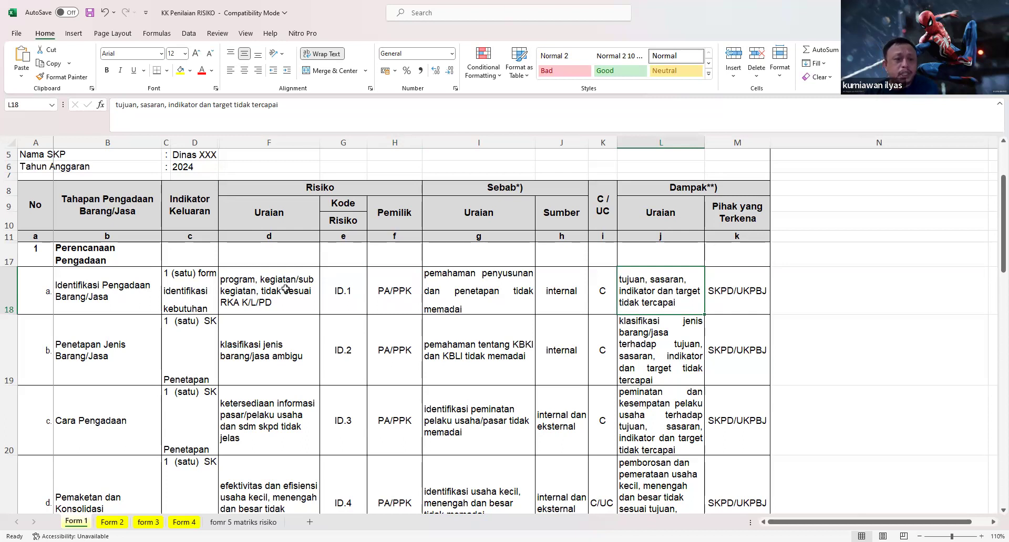
click(139, 296)
click(288, 299)
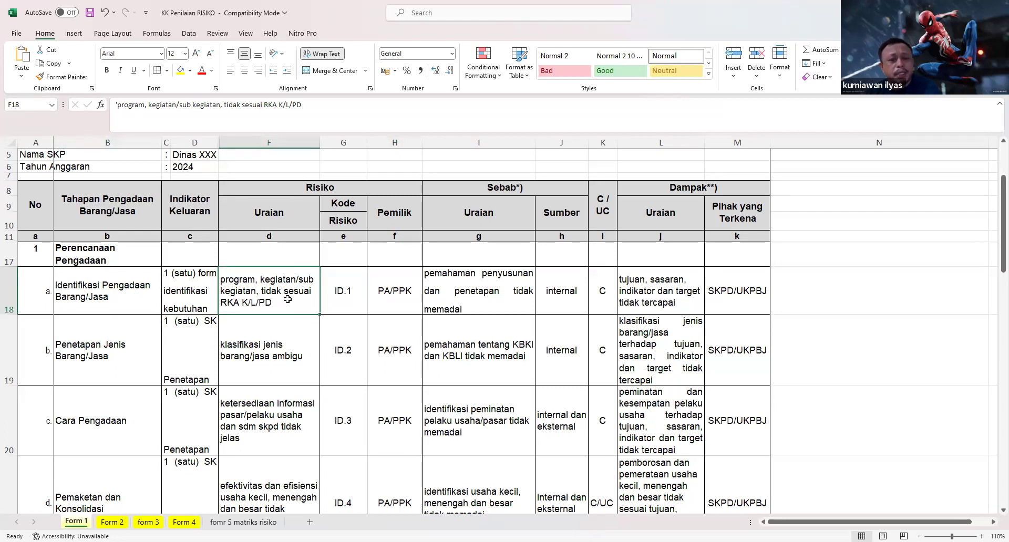
click(663, 298)
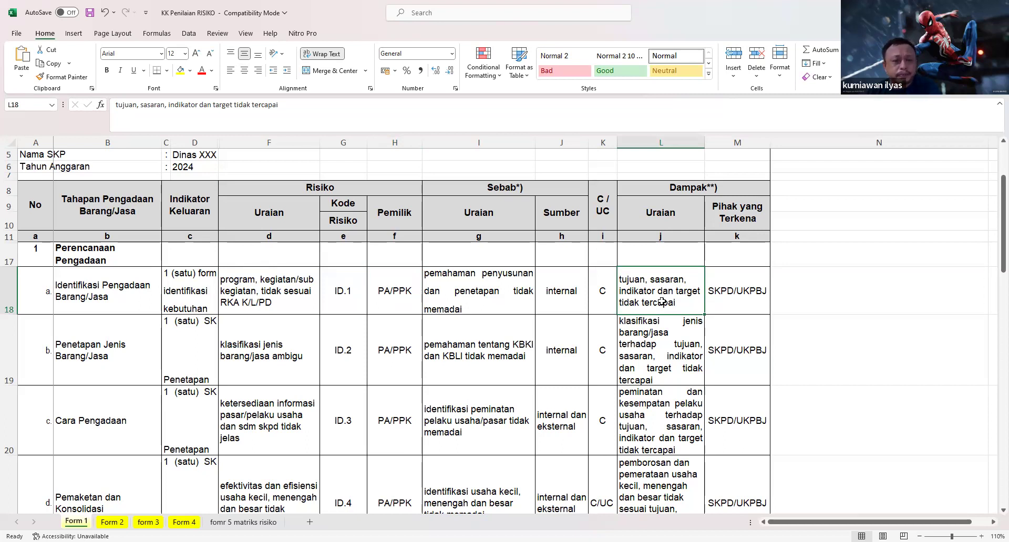
click(209, 301)
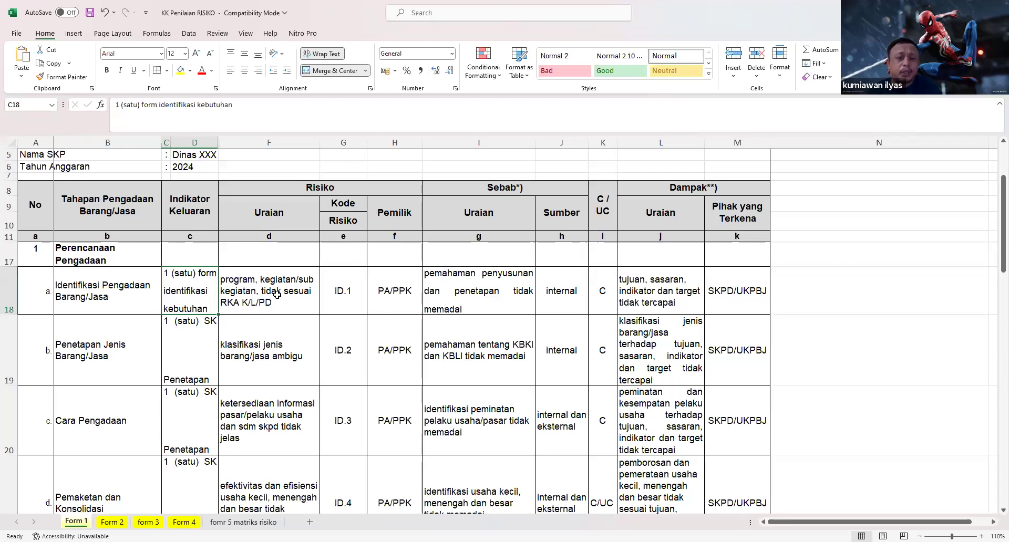
click(690, 299)
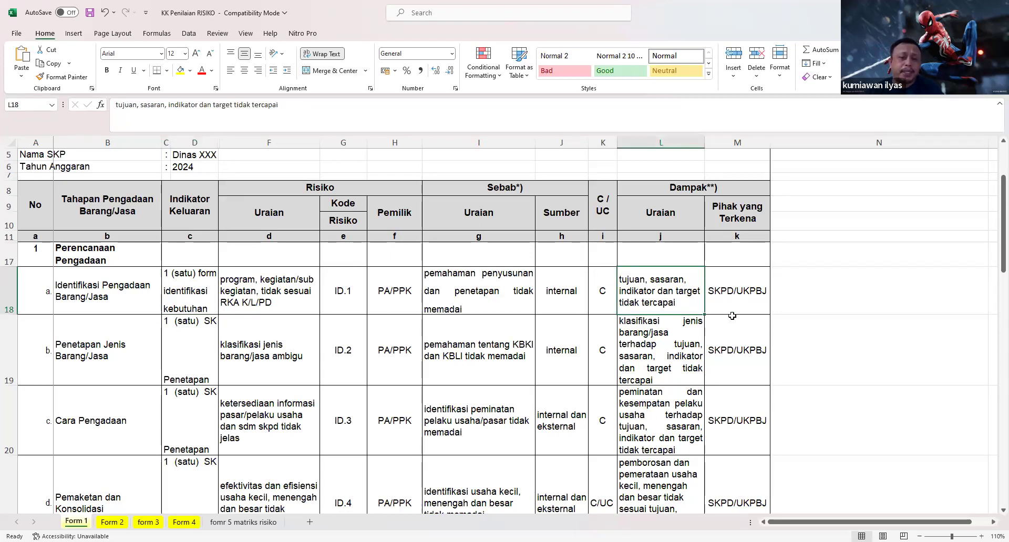
click(733, 299)
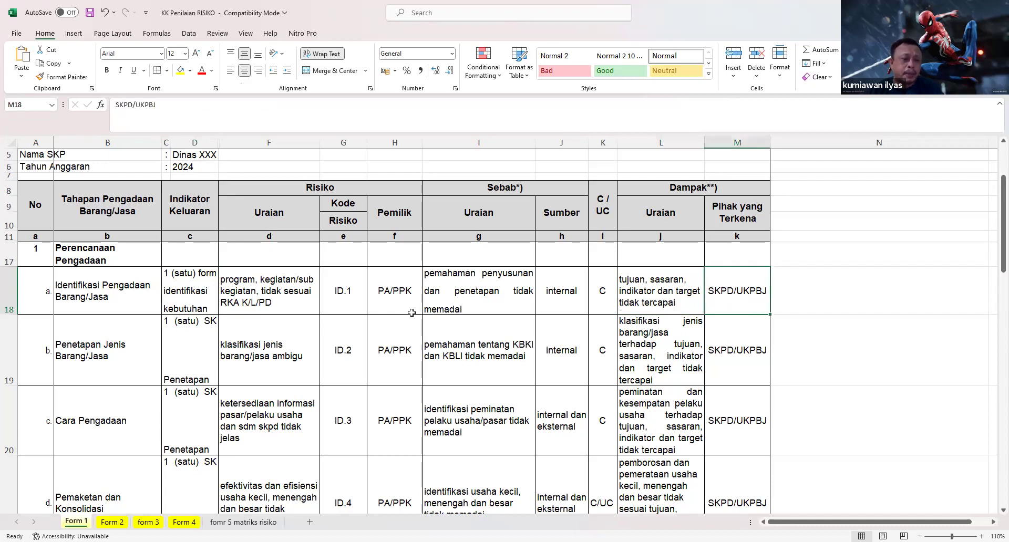
Examine row 19 for Penetapan Jenis Barang/Jasa: risk description, risk code and cause.
click(110, 357)
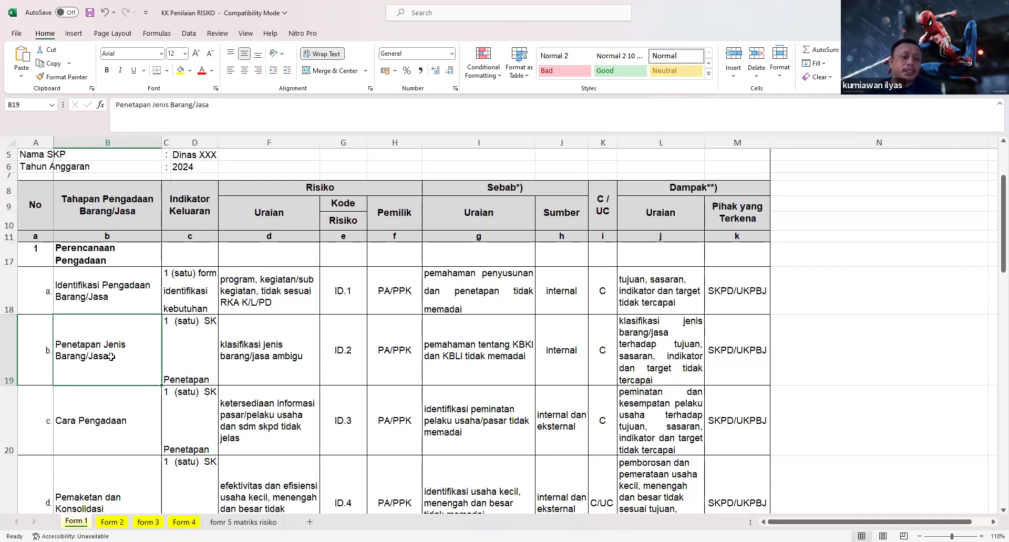
click(362, 351)
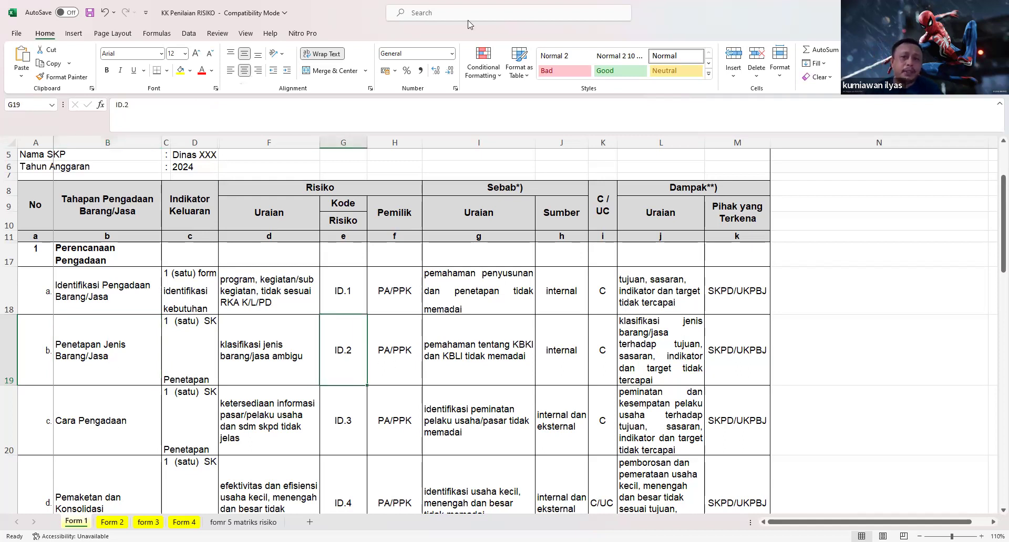
click(452, 351)
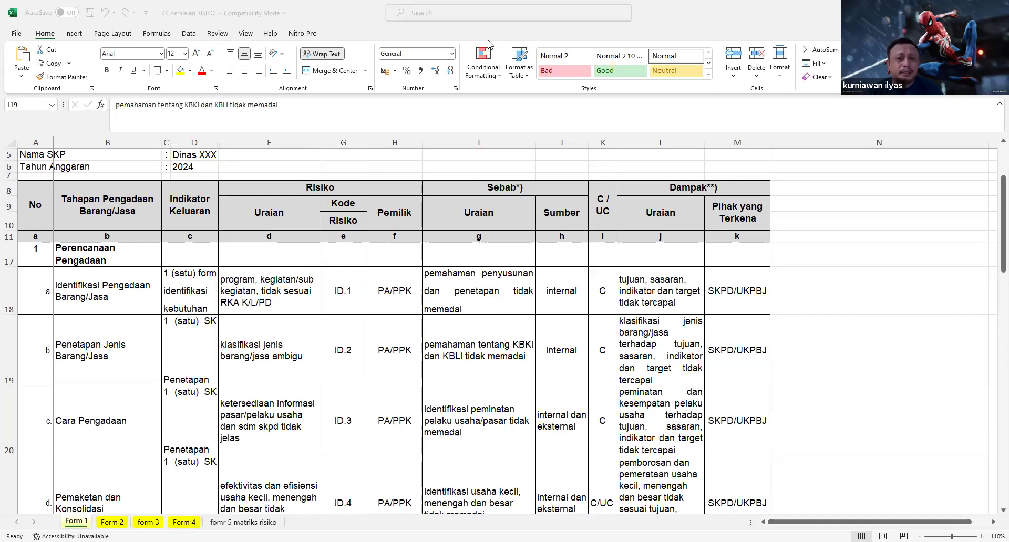
click(483, 97)
key(Down)
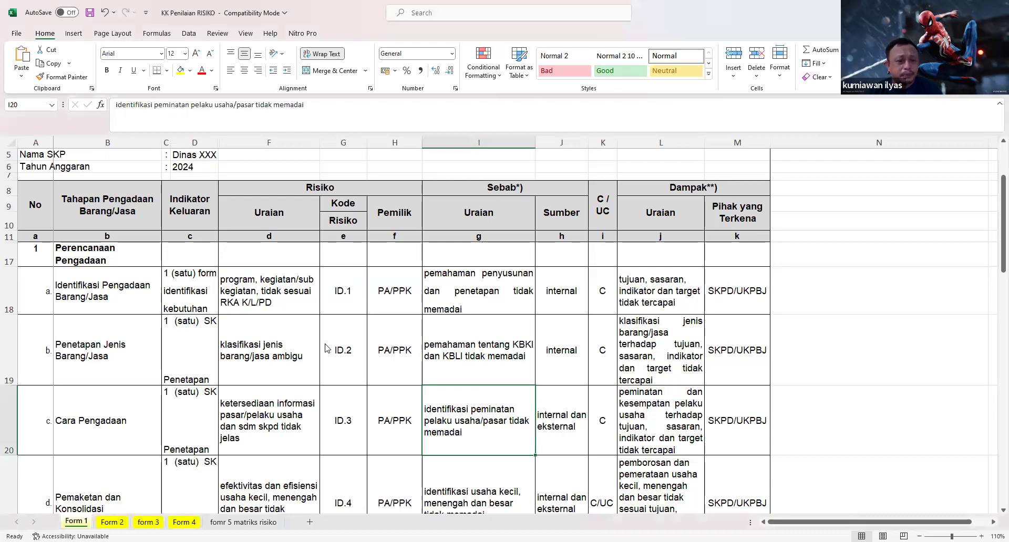
key(Up)
key(Left)
key(Left)
key(Left)
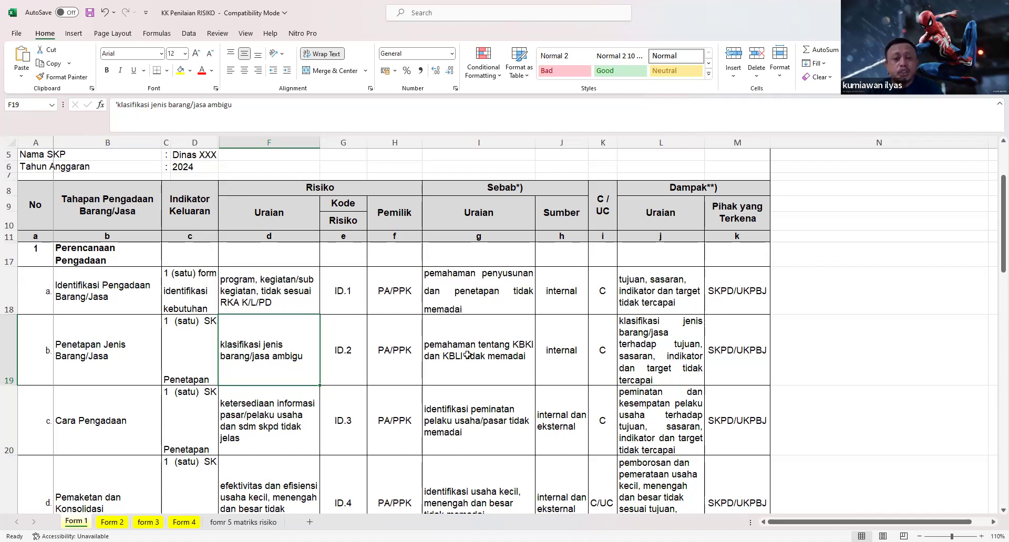
Copy the cause source "internal dan eksternal" from J20 into J19 for Penetapan Jenis Barang/Jasa.
click(568, 318)
click(568, 421)
key(ctrl+c)
click(574, 355)
key(ctrl+v)
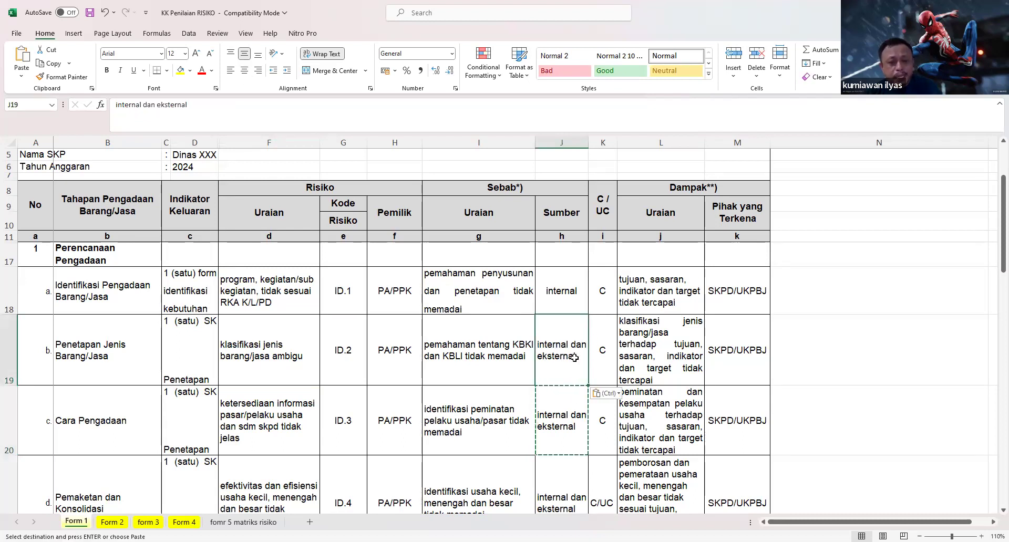
Check the C/UC entries in K18:K19 and the output indicators of Penetapan Jenis Barang/Jasa and Cara Pengadaan.
click(602, 297)
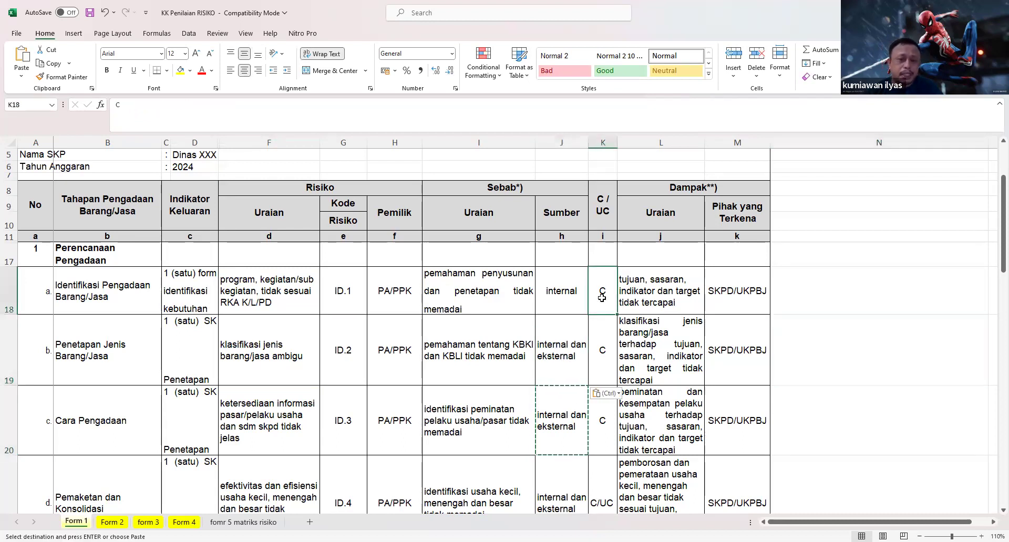
click(604, 351)
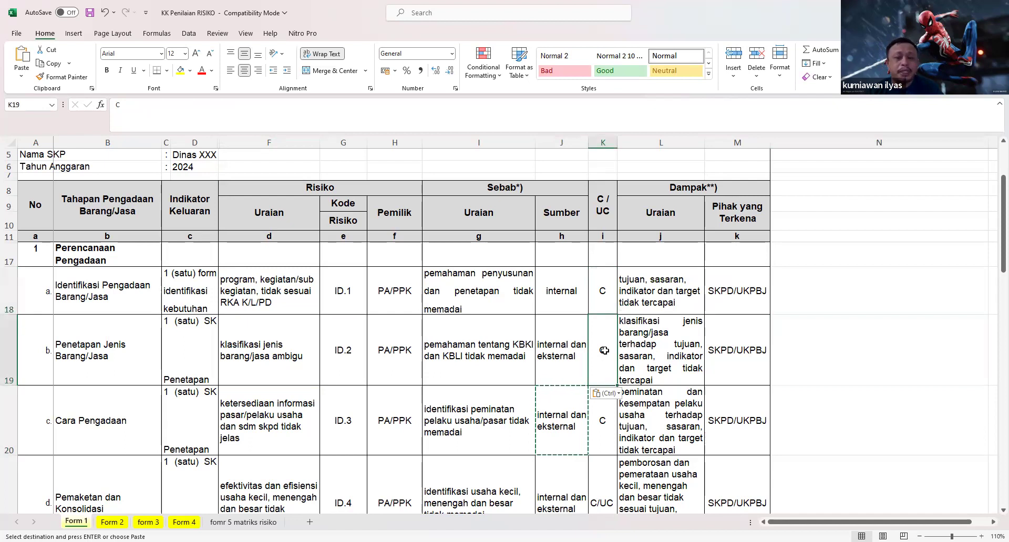
click(604, 287)
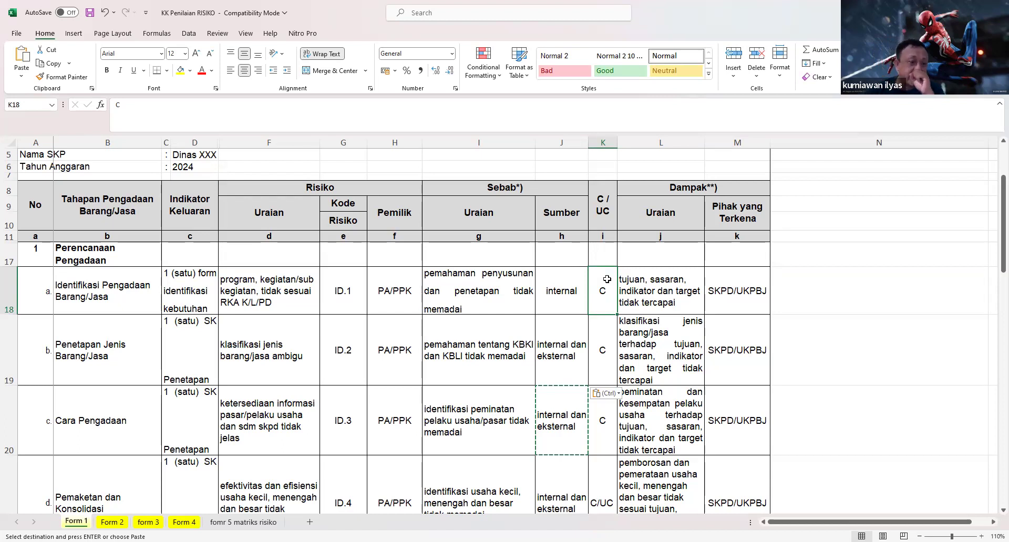
click(200, 355)
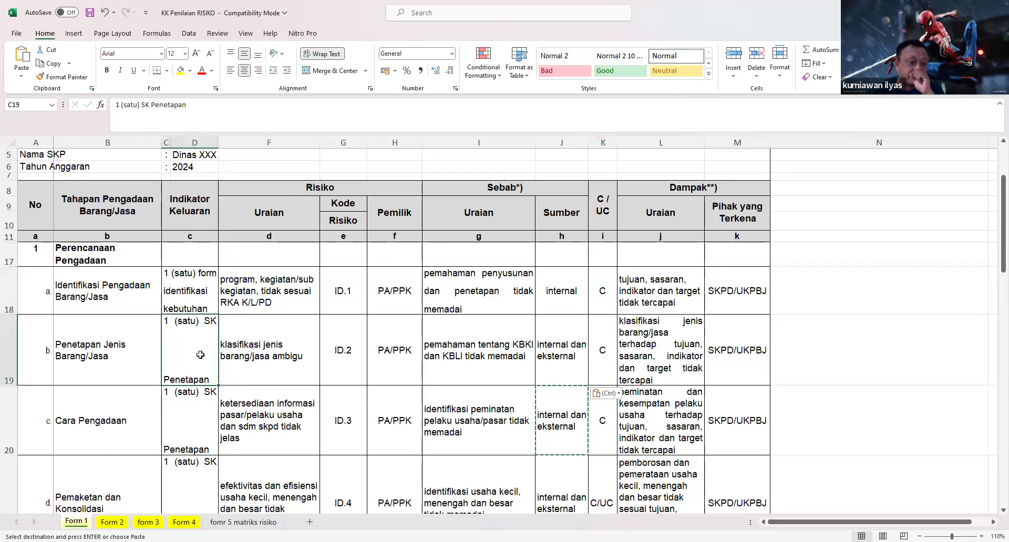
click(138, 418)
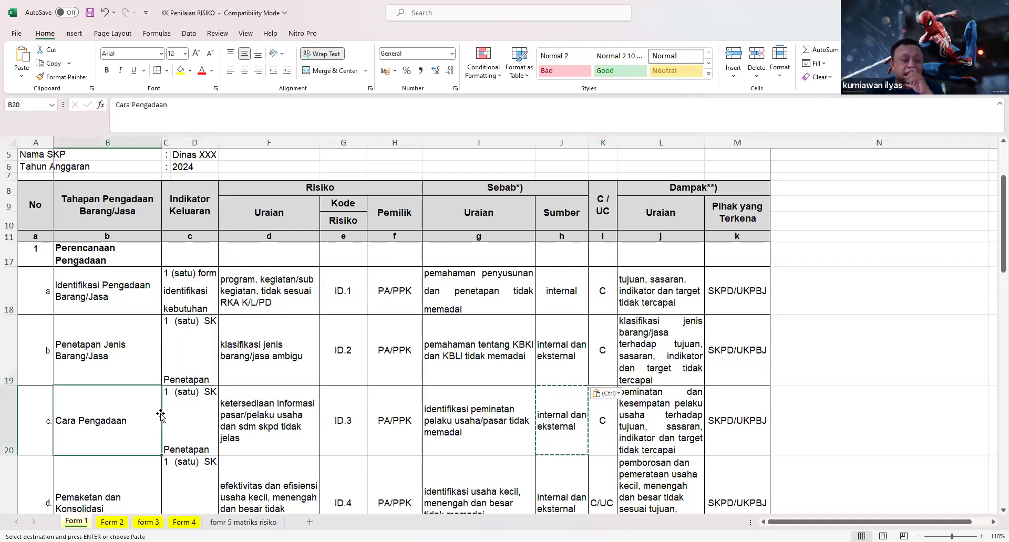
click(196, 416)
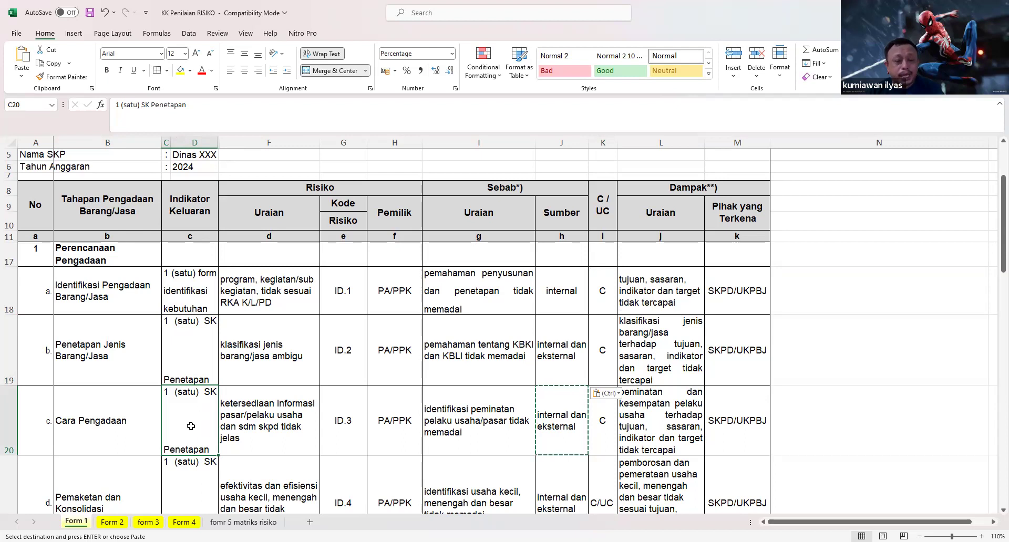
Examine row 20 for Cara Pengadaan: risk description, cause and C/UC entry.
click(228, 439)
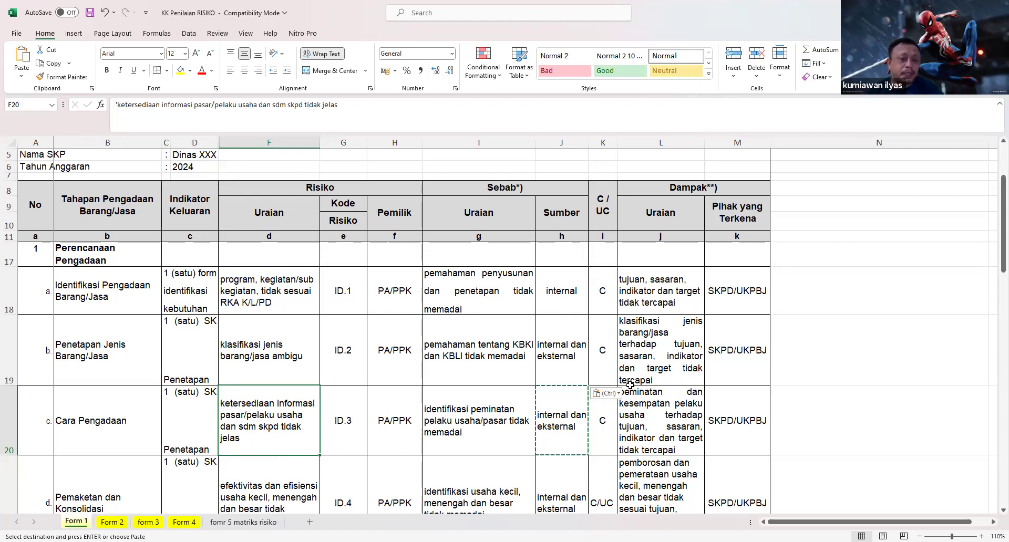
click(471, 415)
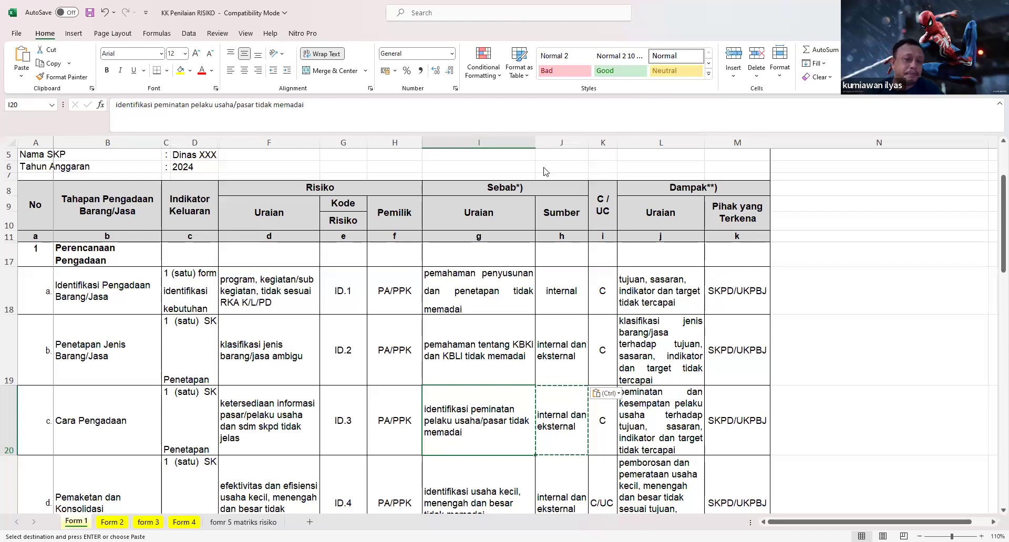
click(606, 215)
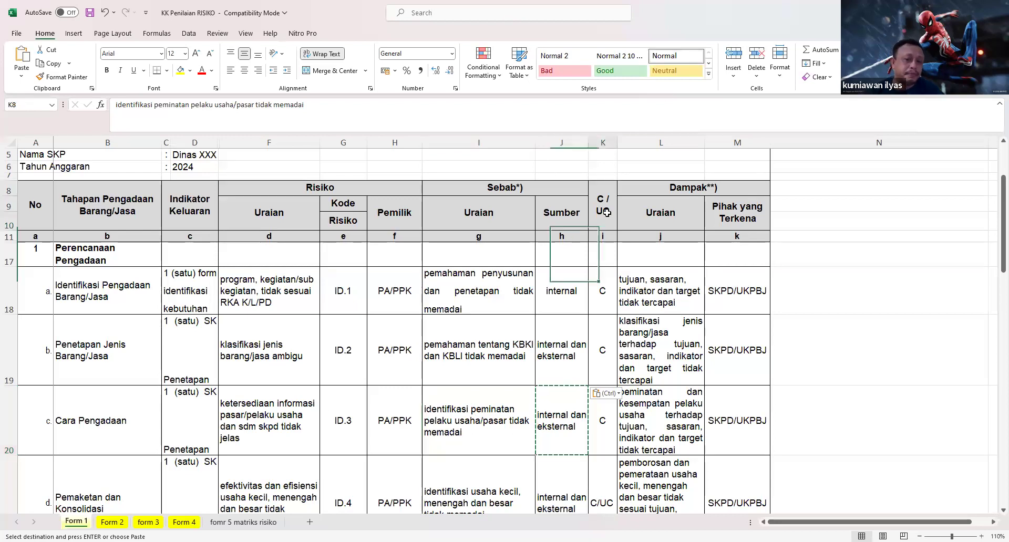
click(604, 421)
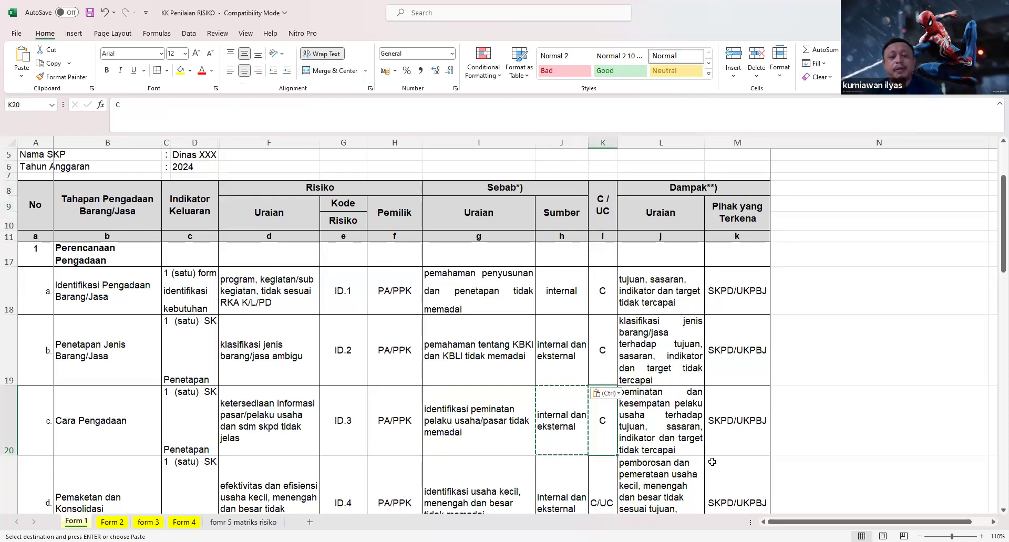
Copy the "C/UC" entry from K21 into K20 for Cara Pengadaan.
click(611, 505)
key(ctrl+c)
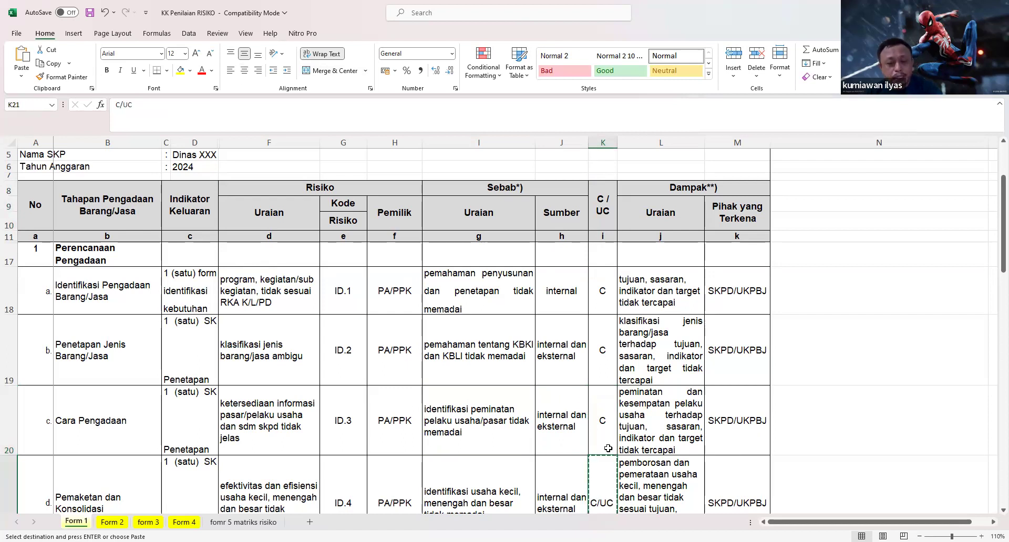
click(609, 428)
key(ctrl+v)
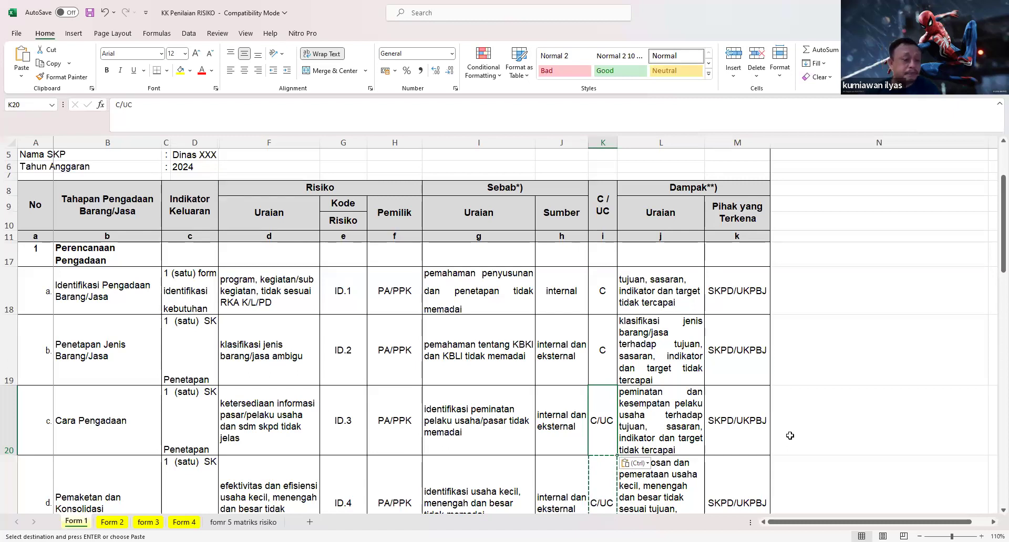
Examine row 21 for Pemaketan dan Konsolidasi: risk description, cause and cause source.
scroll(234, 449, down, 1)
scroll(234, 449, down, 2)
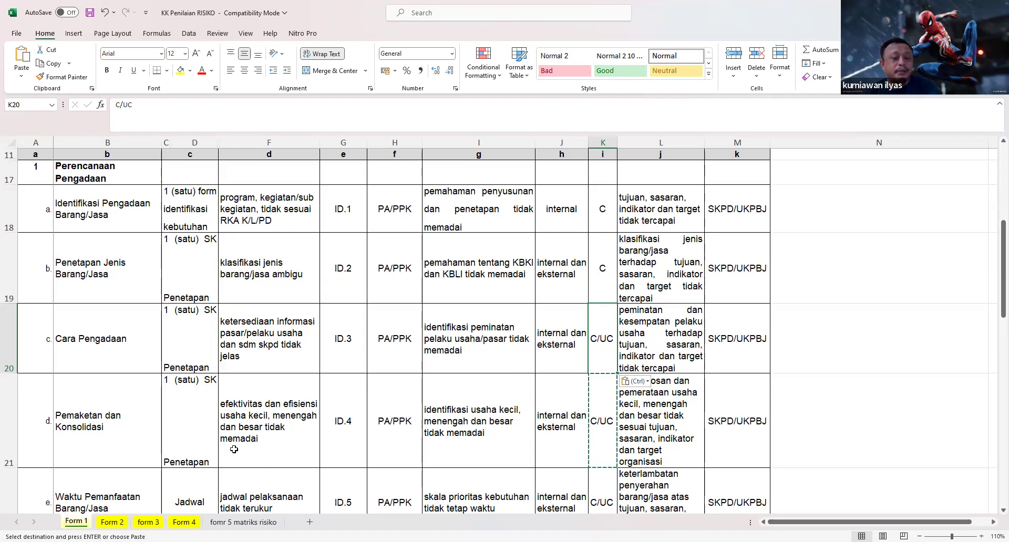
click(472, 431)
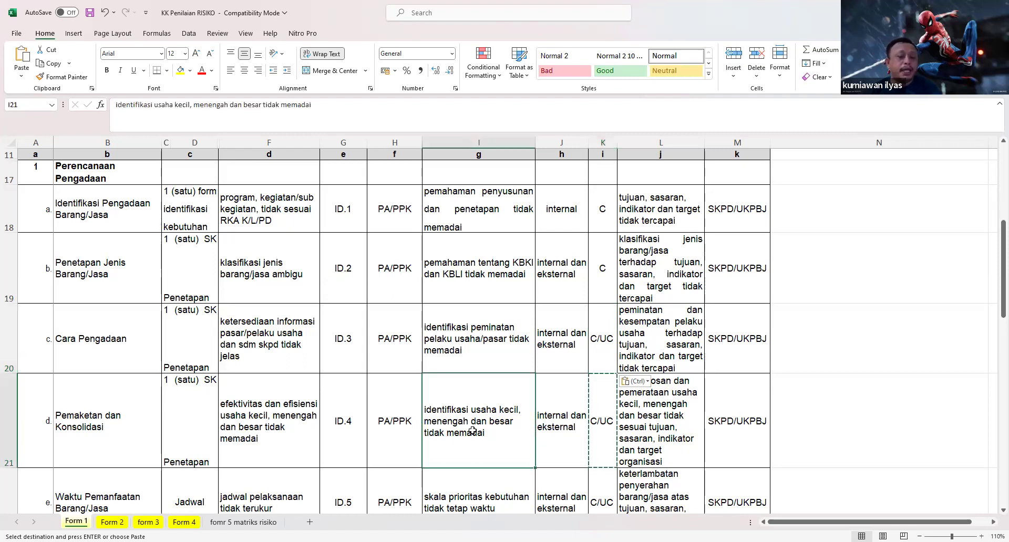
click(544, 413)
click(292, 403)
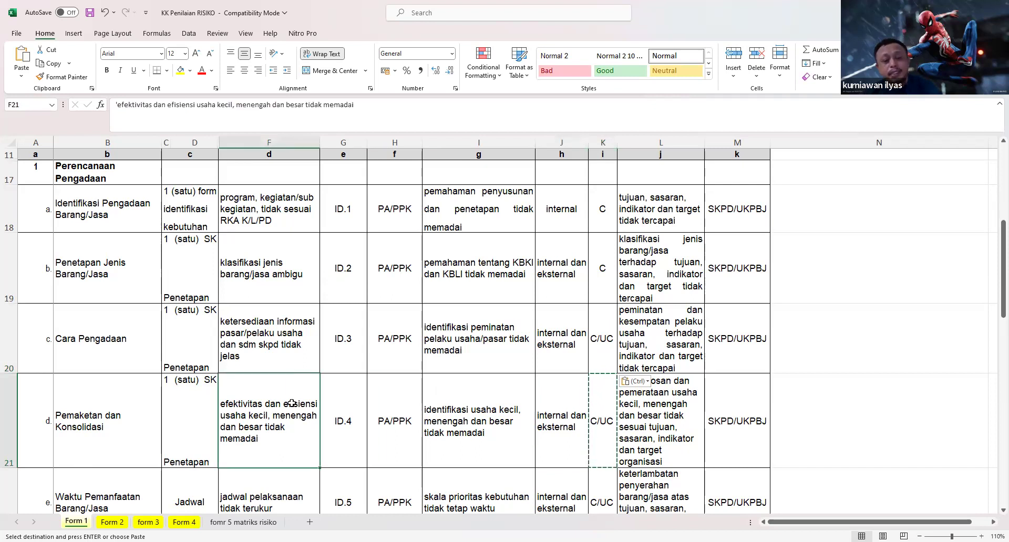
click(503, 423)
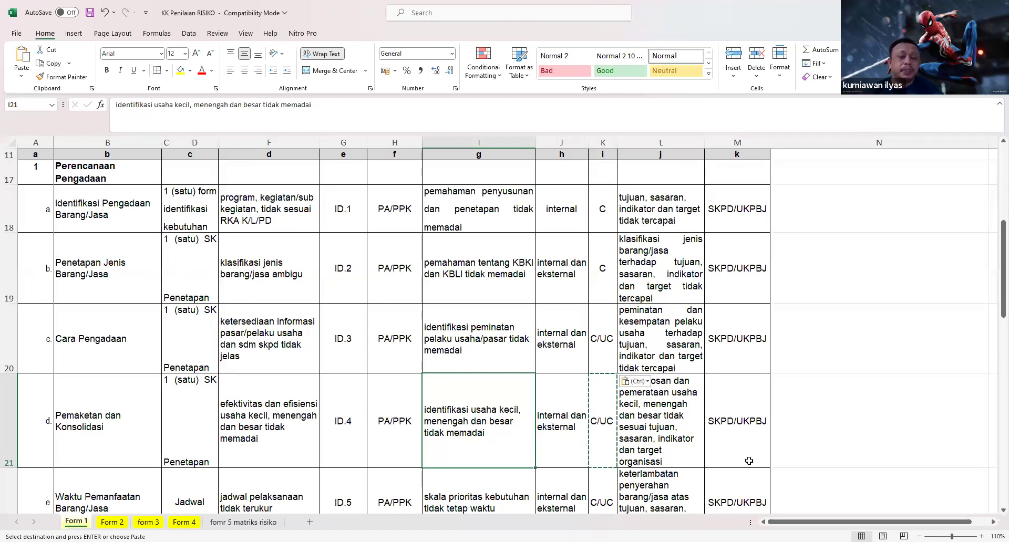
click(862, 420)
key(Return)
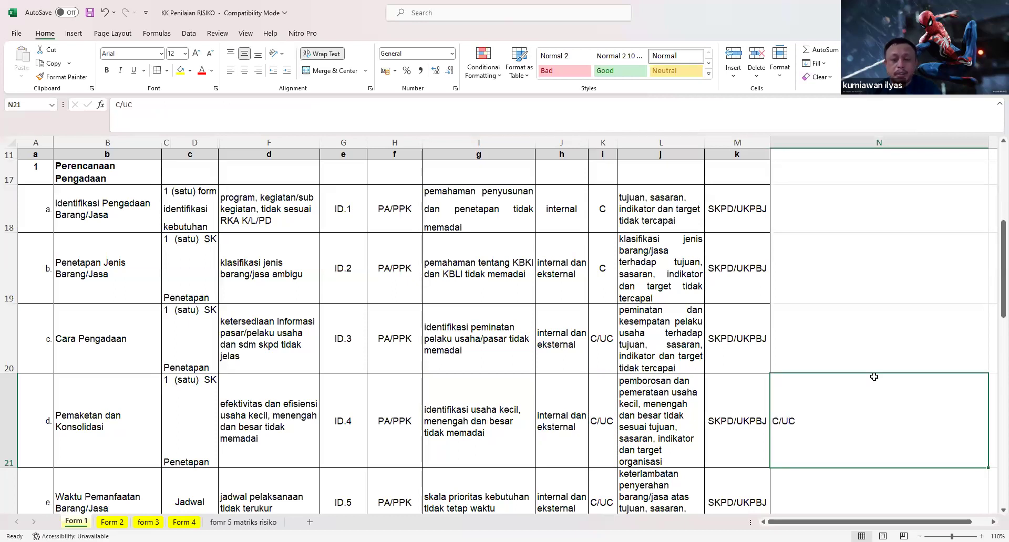
key(ctrl+z)
key(Up)
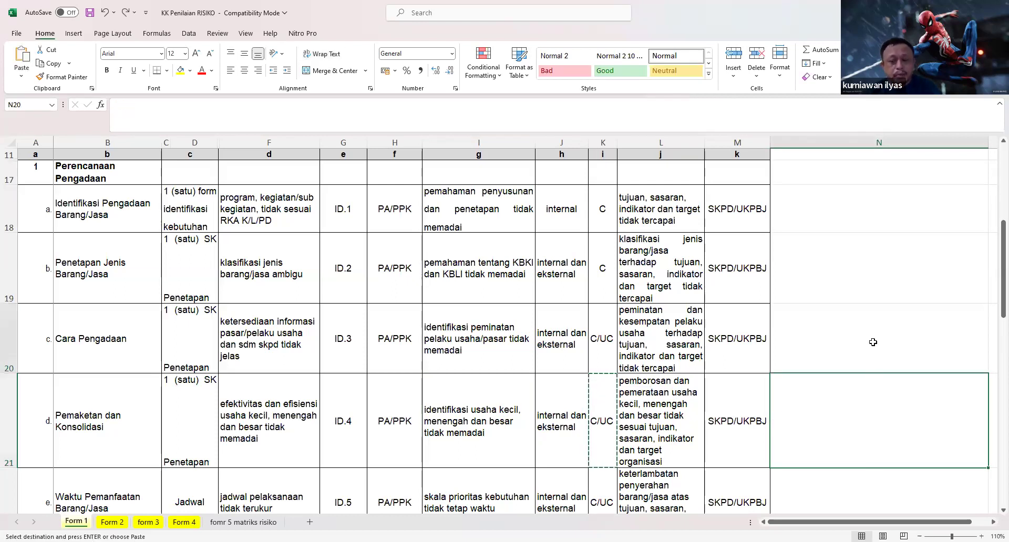
Review the impact of Pemaketan dan Konsolidasi in row 21 and the risk description and cause of Waktu Pemanfaatan Barang/Jasa in row 22.
click(671, 390)
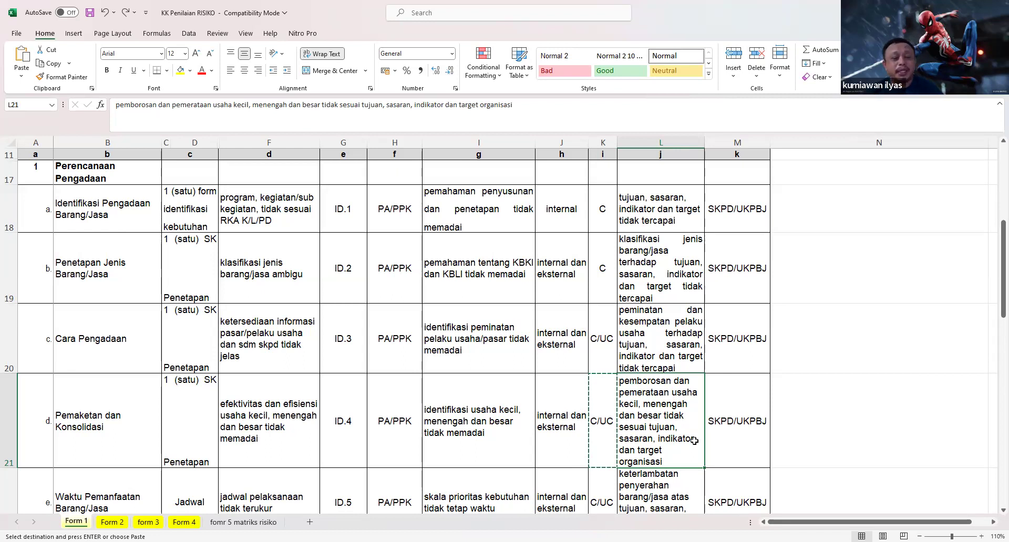
scroll(694, 440, down, 3)
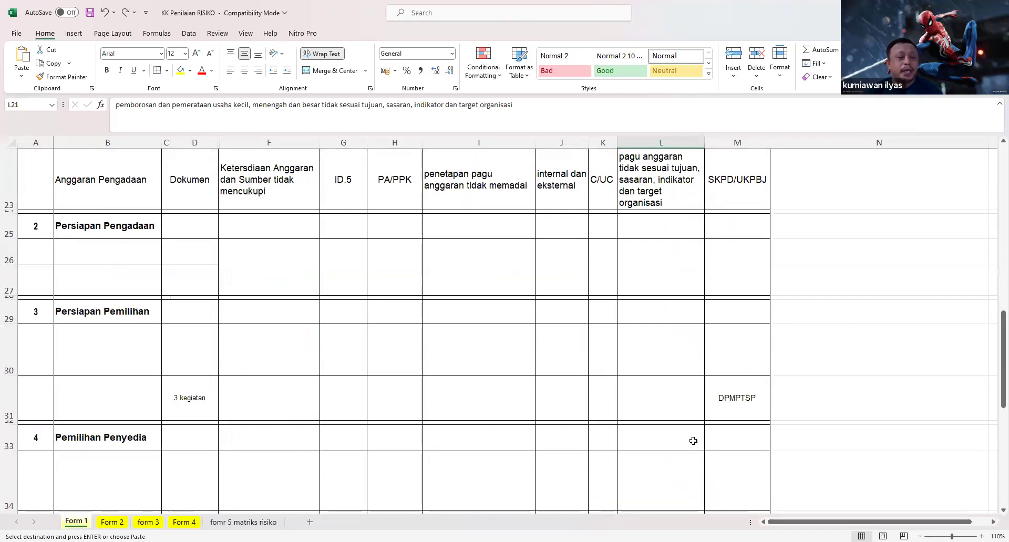
scroll(119, 397, up, 2)
click(107, 329)
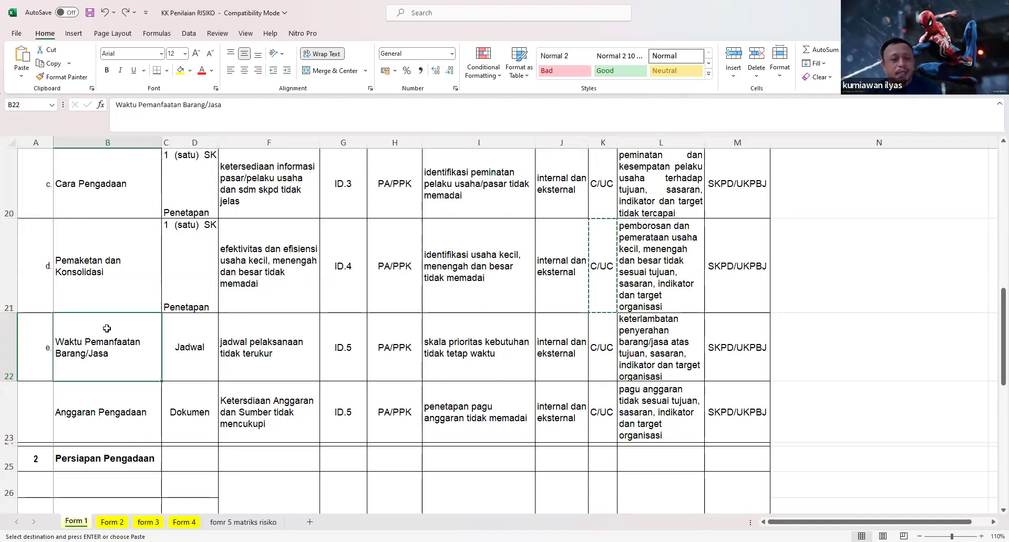
scroll(258, 225, up, 4)
scroll(263, 225, down, 3)
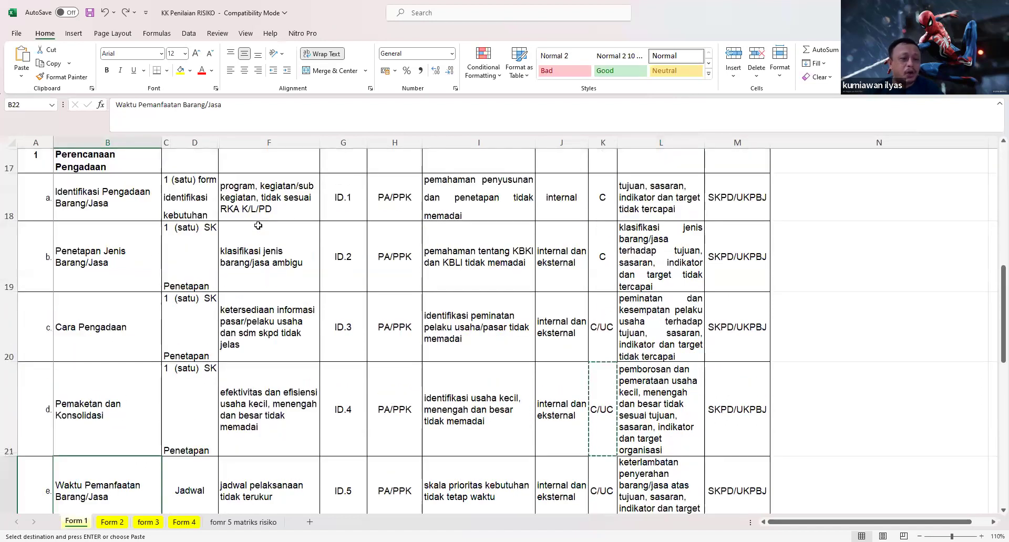
click(264, 475)
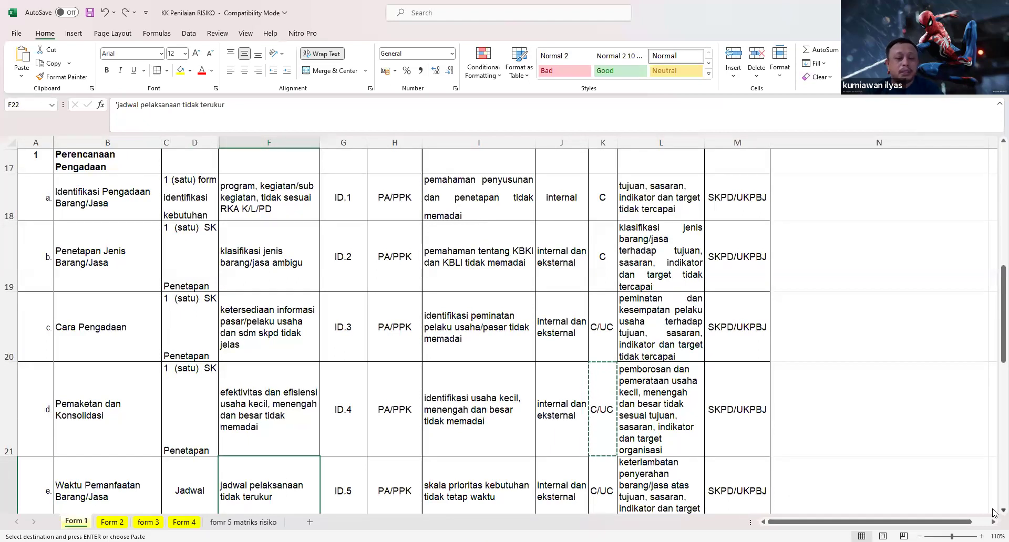
scroll(993, 513, down, 1)
scroll(520, 443, down, 1)
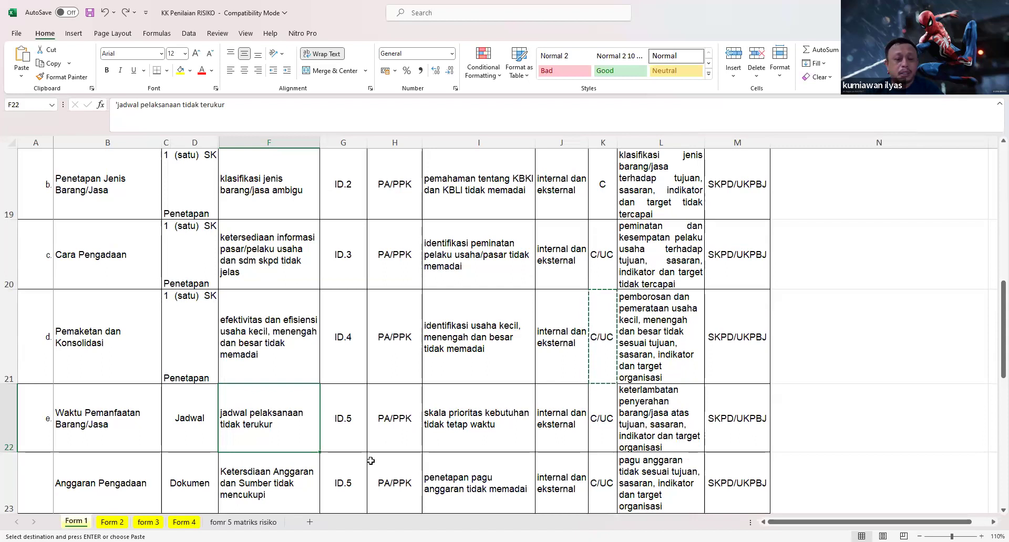
click(476, 429)
scroll(478, 427, up, 5)
scroll(478, 426, down, 2)
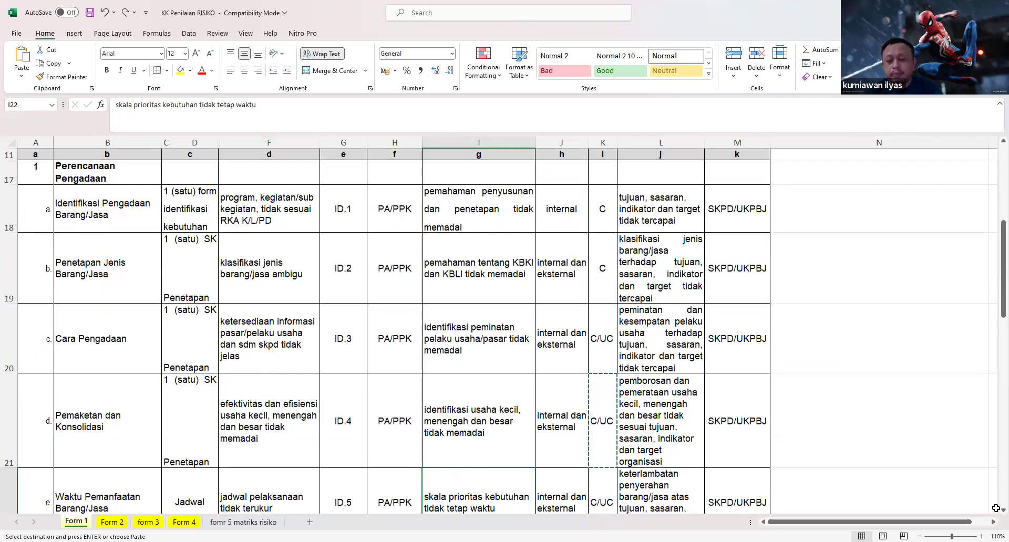
scroll(993, 500, down, 2)
scroll(993, 515, down, 1)
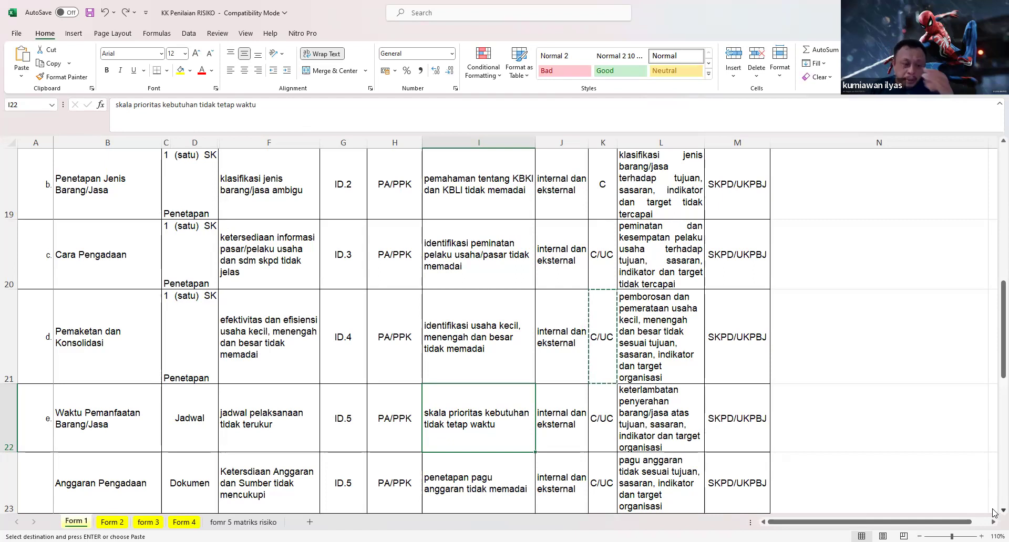
Label the Anggaran Pengadaan row "f." in A23 and align the label to the right.
click(46, 478)
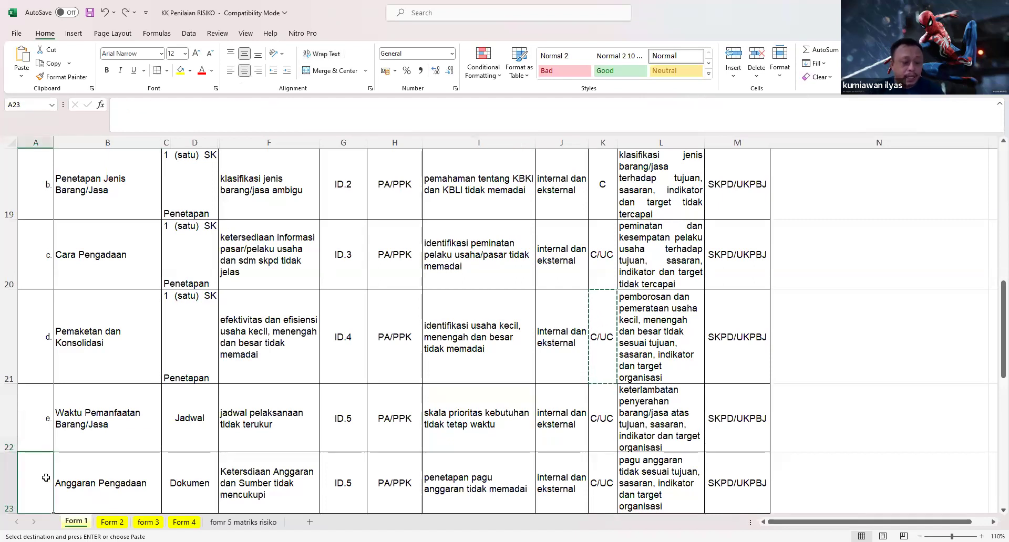
text(f)
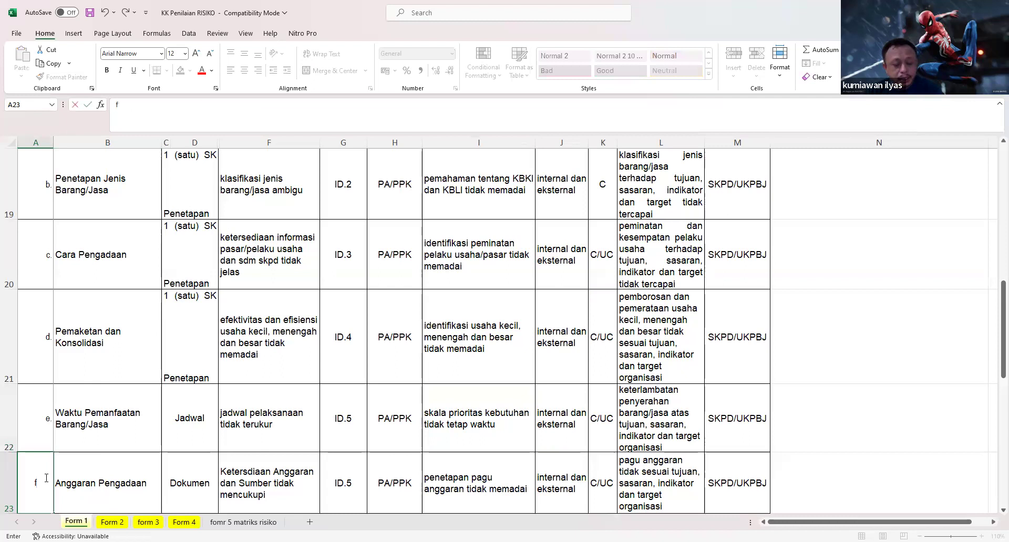
text(.)
key(Tab)
click(38, 479)
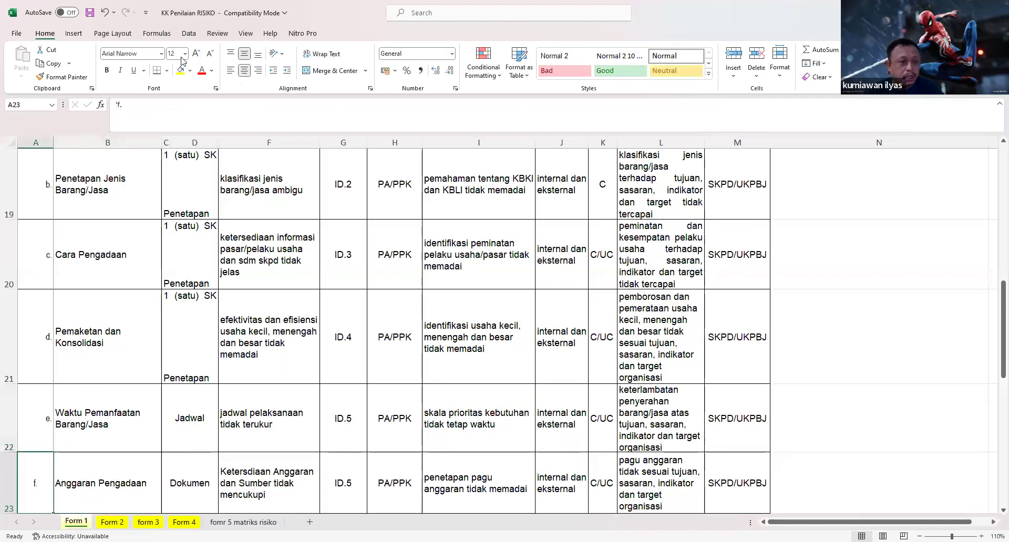
click(258, 69)
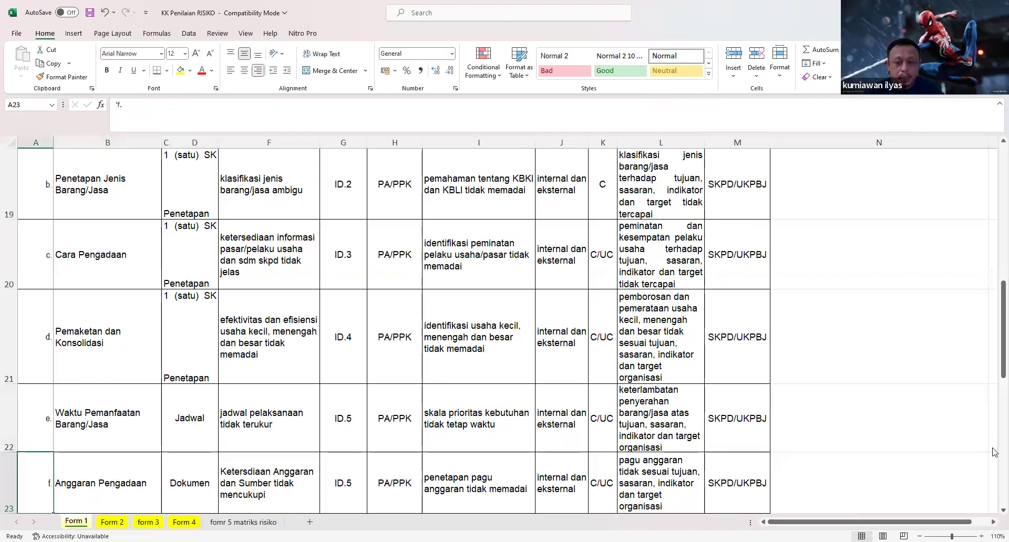
Examine row 23 for Anggaran Pengadaan: output indicator and risk description.
scroll(526, 368, down, 3)
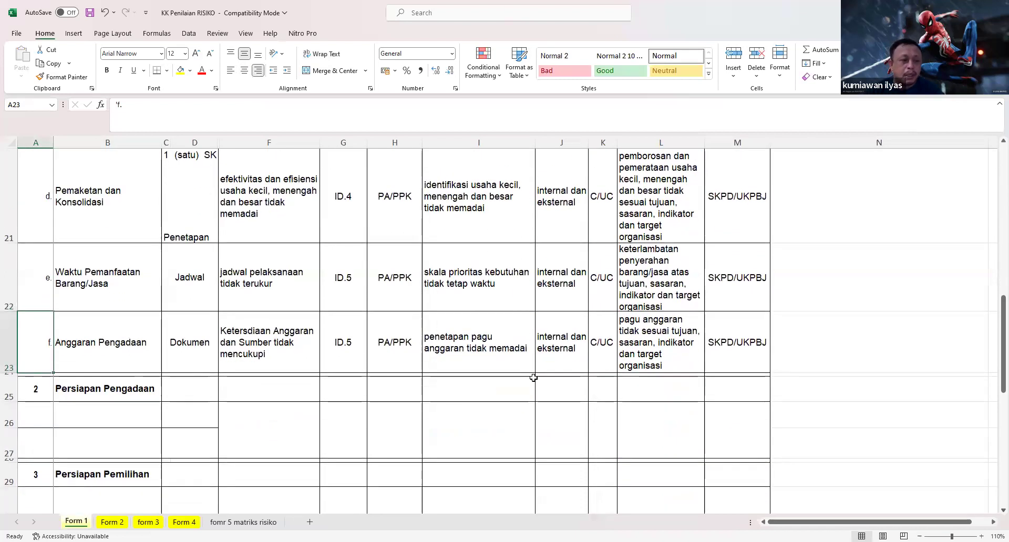
click(342, 339)
click(200, 331)
click(280, 343)
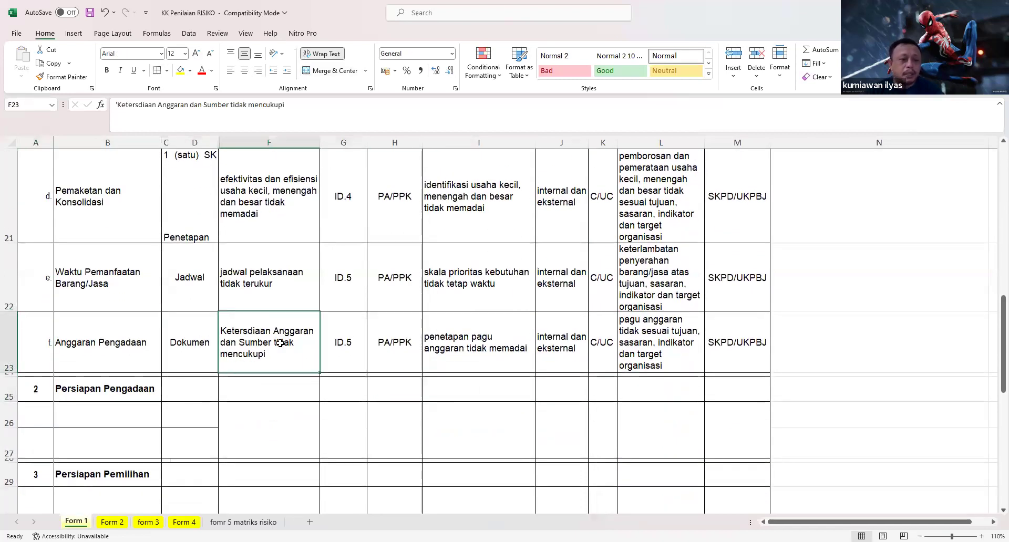
click(210, 336)
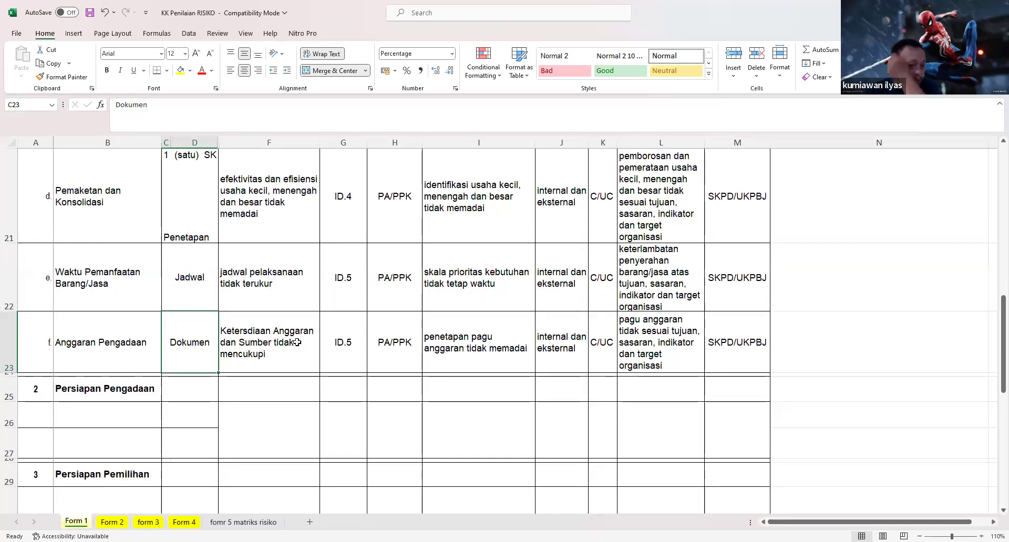
click(296, 335)
Set the risk code of Anggaran Pengadaan in G23 to ID.6.
click(343, 342)
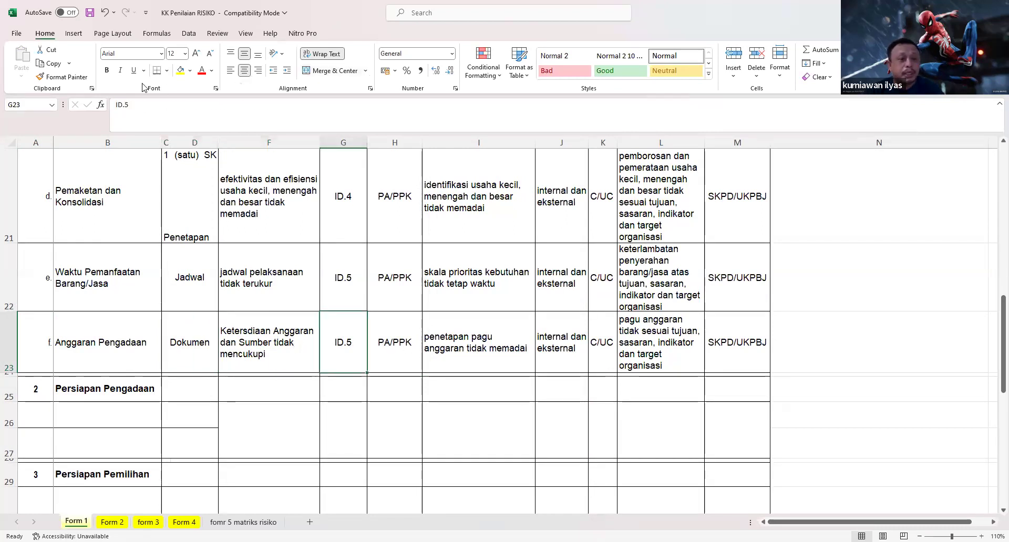
click(126, 104)
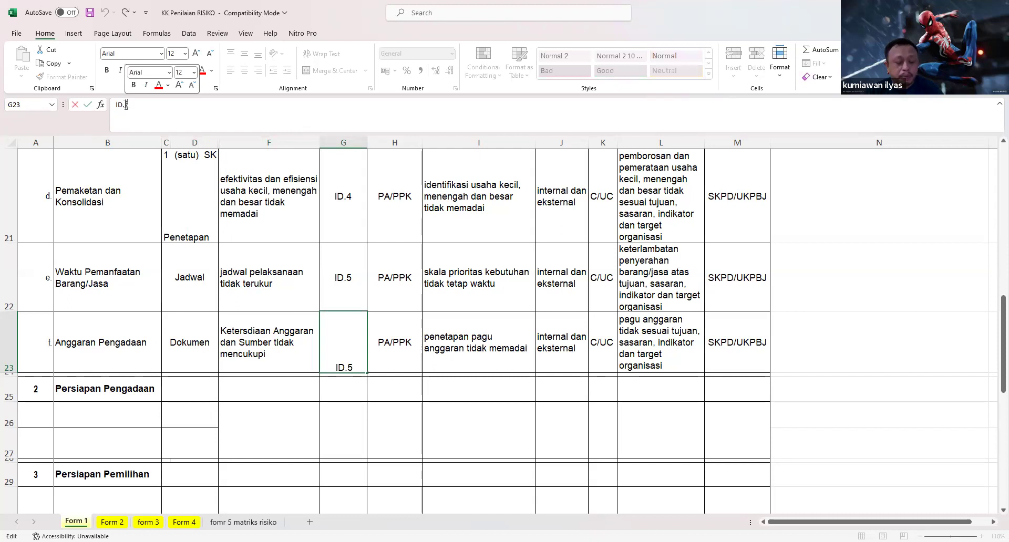
key(BackSpace)
text(6)
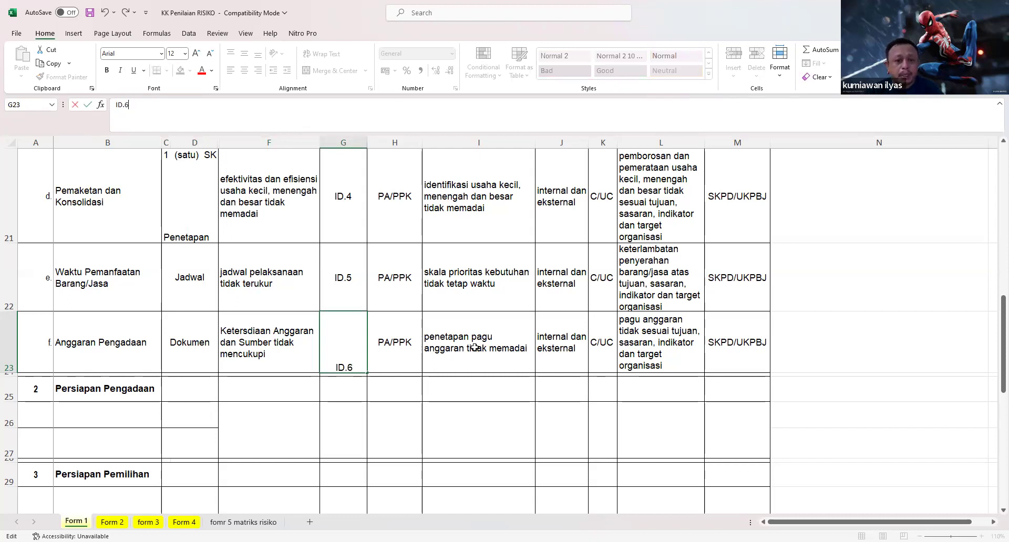
key(Tab)
Check the cause, source, C/UC entry, impact and affected party of Anggaran Pengadaan in row 23.
key(Tab)
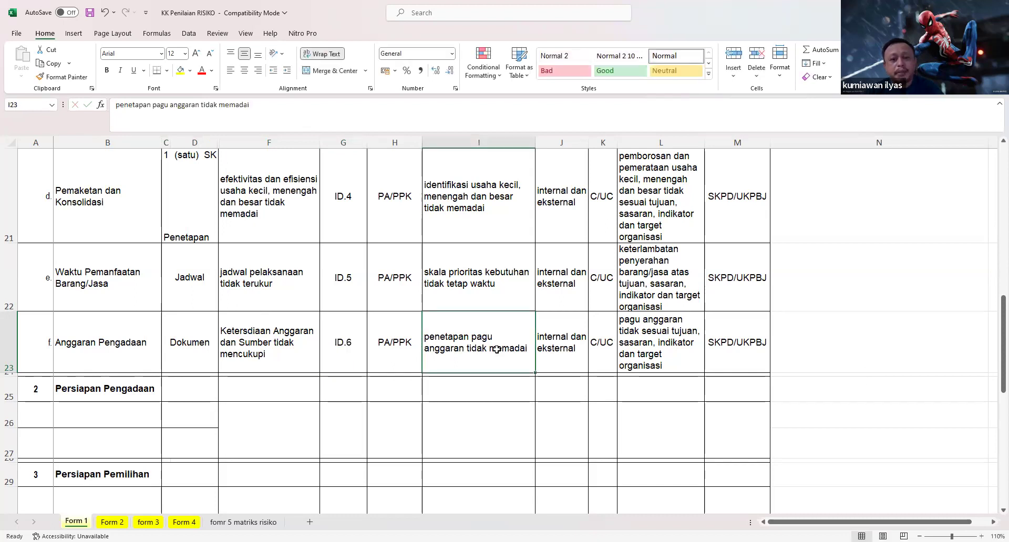
key(Tab)
key(Tab)
key(Tab)
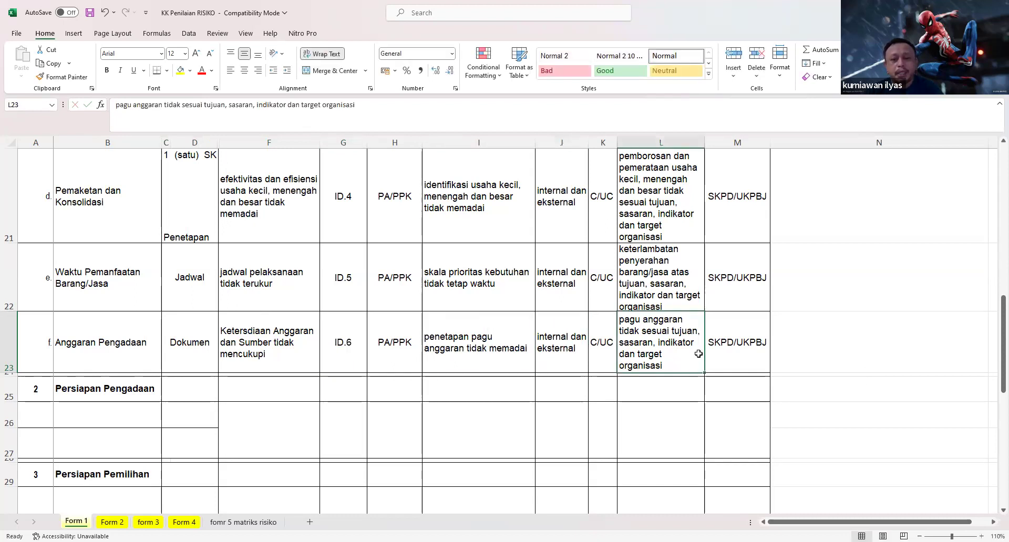
click(742, 348)
click(652, 349)
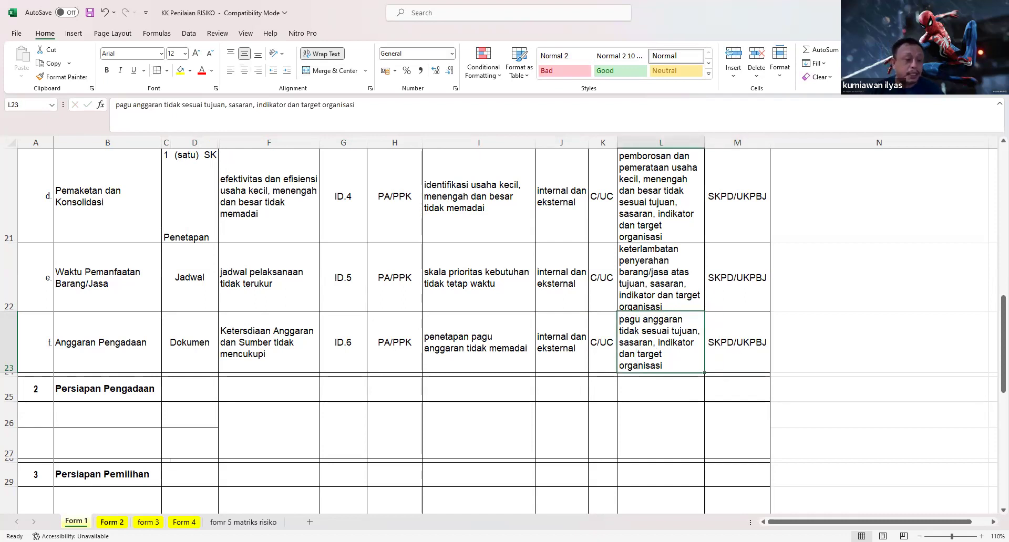
On the Form 2 sheet, centre the impact, likelihood and risk scale values of the first risk in G9:I9.
click(112, 521)
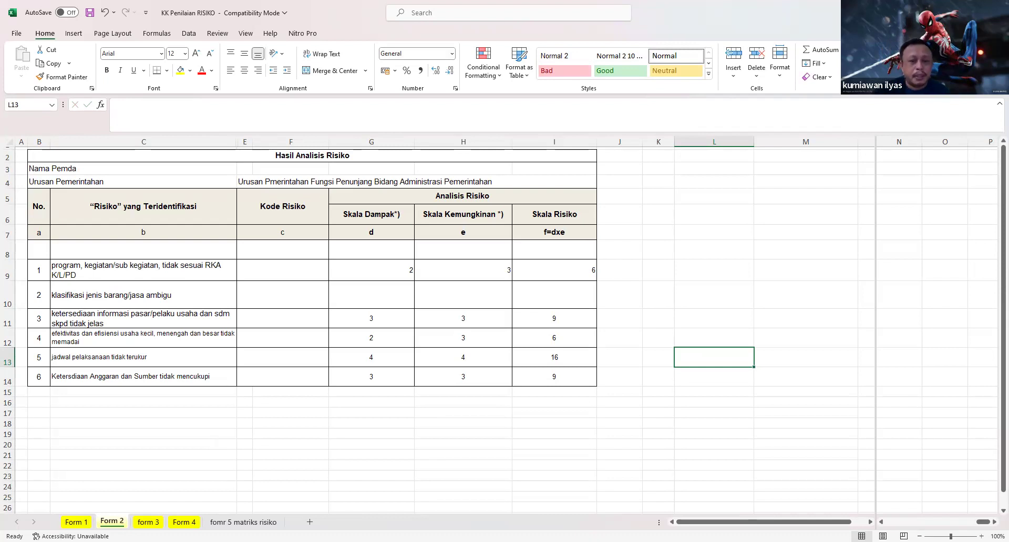
drag(371, 270, 537, 269)
text(2	3	6)
click(672, 318)
click(171, 290)
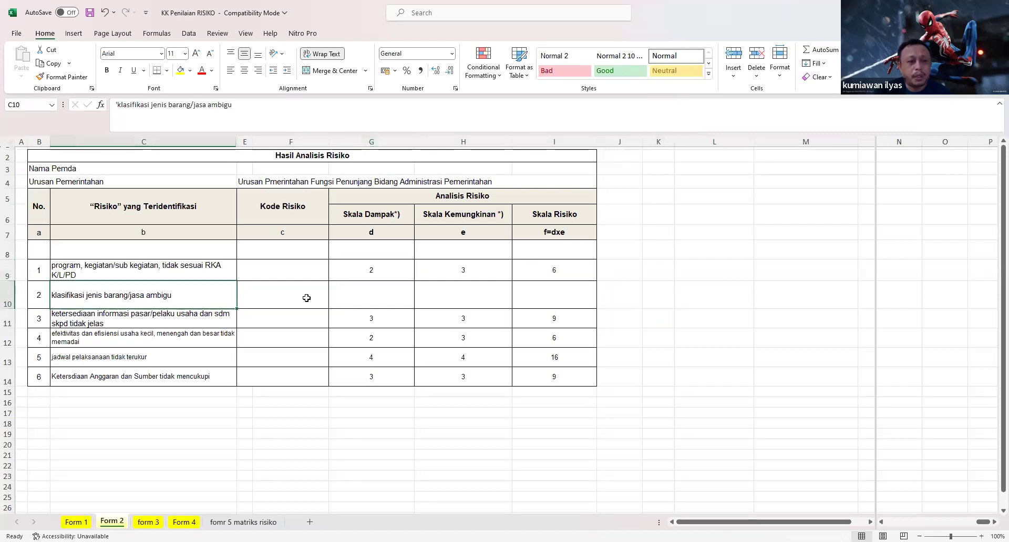
Rate the risk "klasifikasi jenis barang/jasa ambigu" in row 10 with impact 3 and likelihood 4.
click(370, 292)
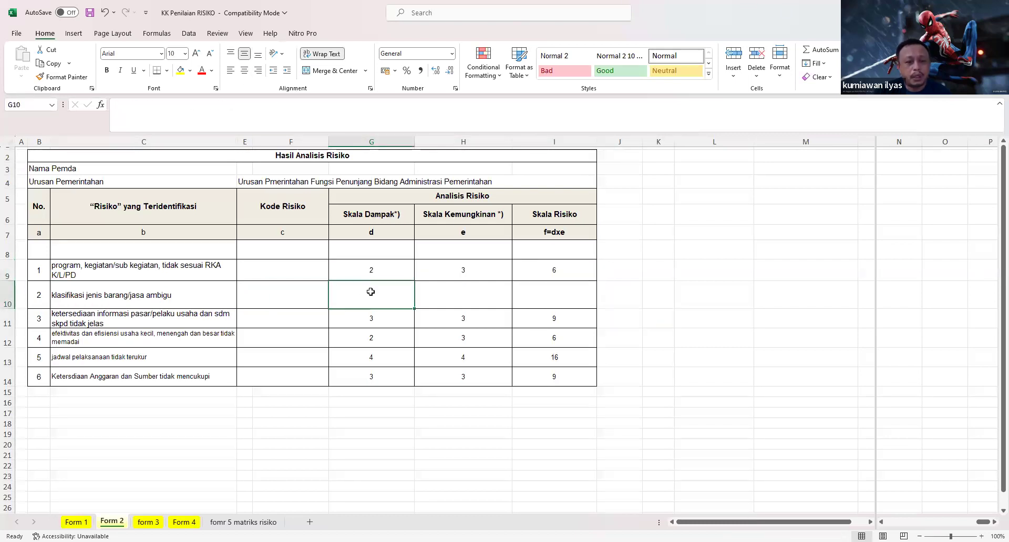
text(3)
key(Tab)
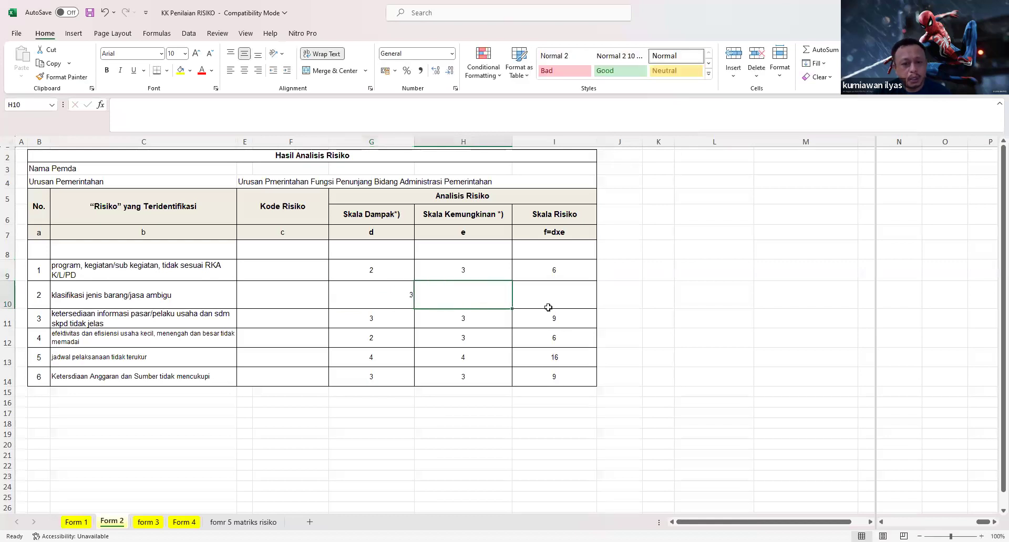
text(4)
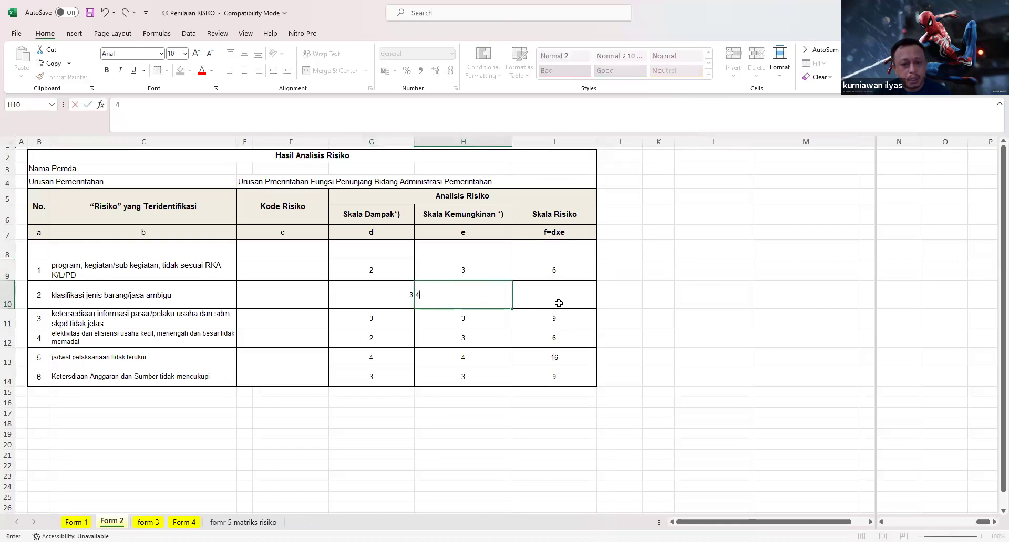
key(Tab)
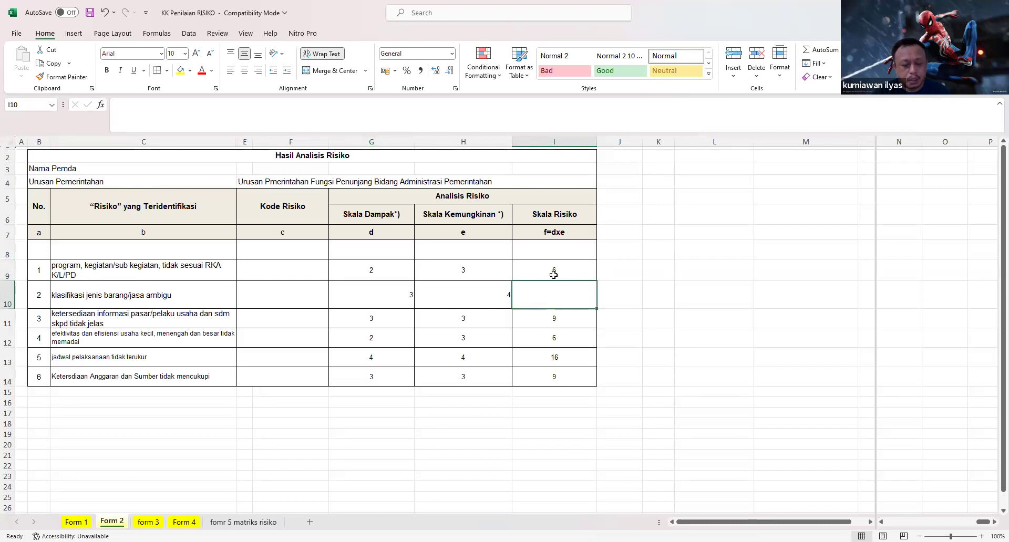
Calculate the risk scale of the second risk in I10 with the formula =G10*H10.
text(=)
click(391, 300)
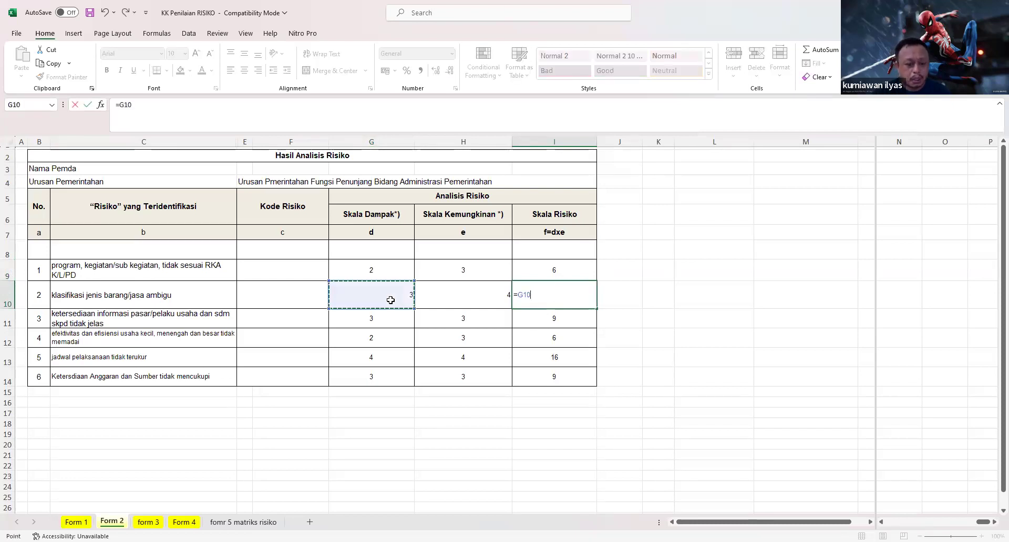
text(*)
click(501, 292)
key(Return)
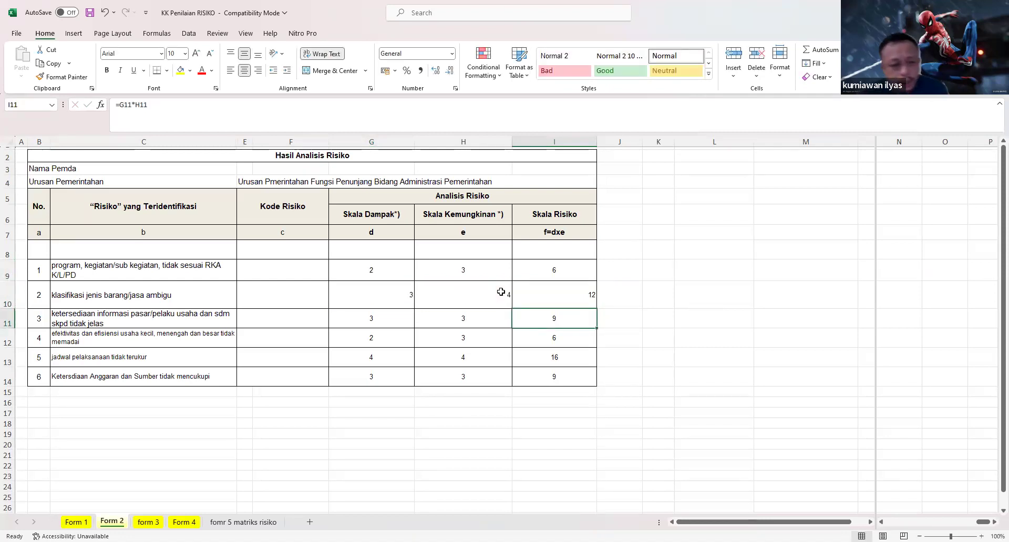
Centre the impact, likelihood and risk scale values of the second risk in line with the other rows.
drag(384, 268, 535, 361)
click(245, 71)
click(246, 74)
click(619, 252)
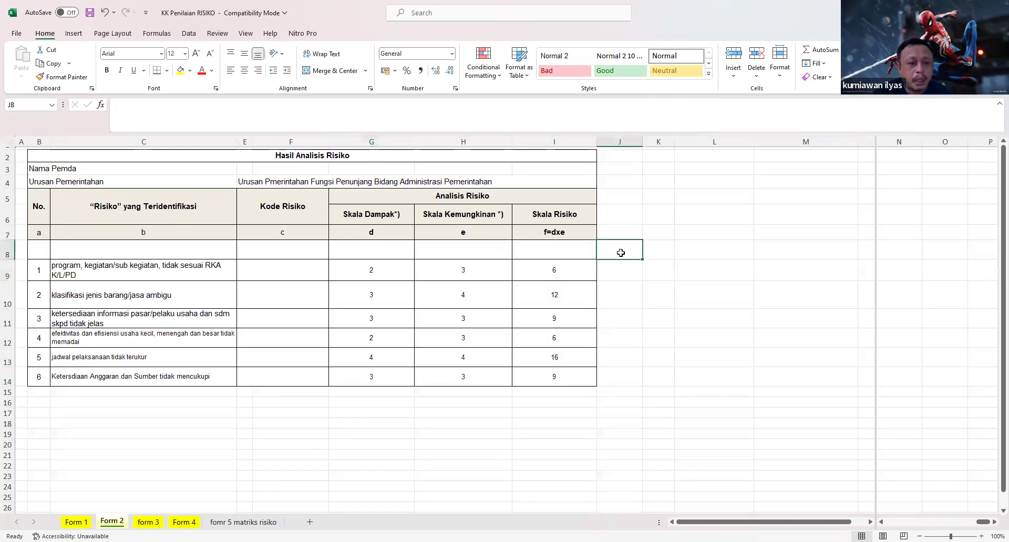
Link the Kode Risiko cells of the first two risks, E9 and E10, to G18 and G19 on Form 1.
click(410, 229)
click(293, 261)
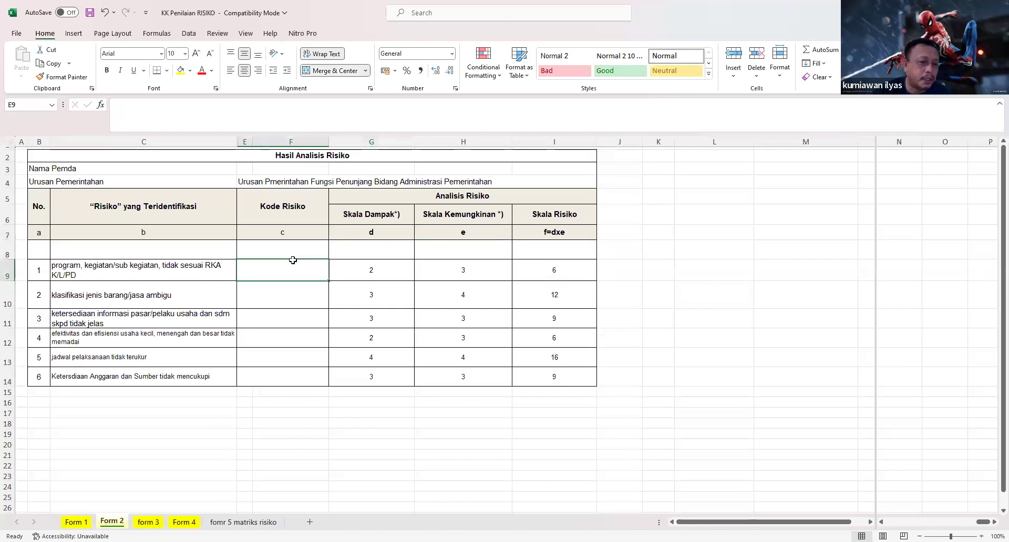
text(=)
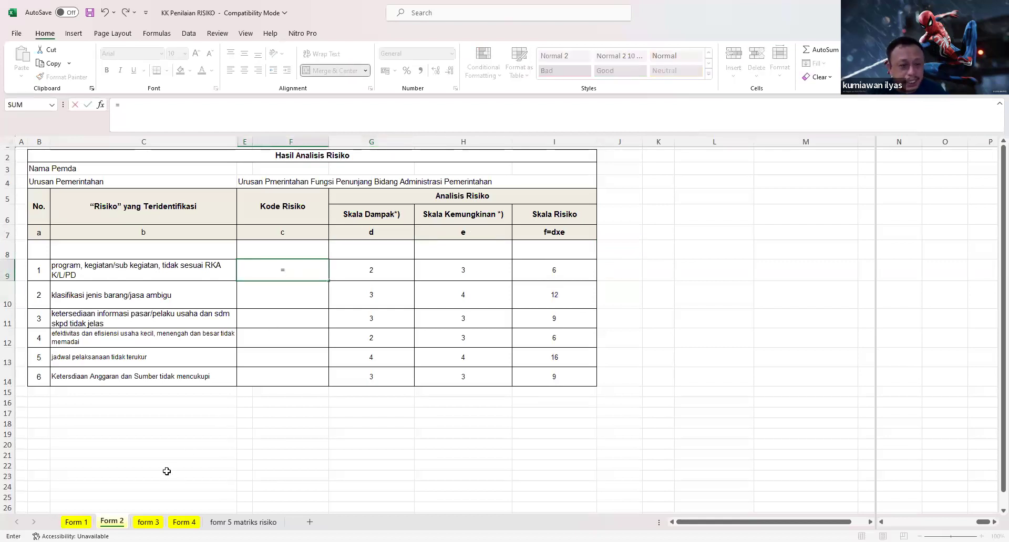
click(76, 522)
scroll(329, 299, up, 4)
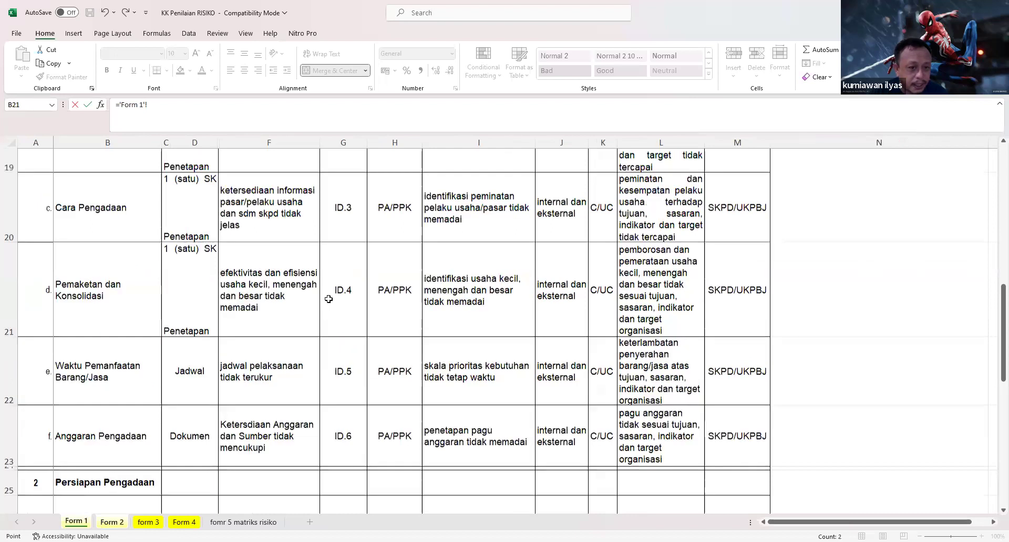
click(346, 266)
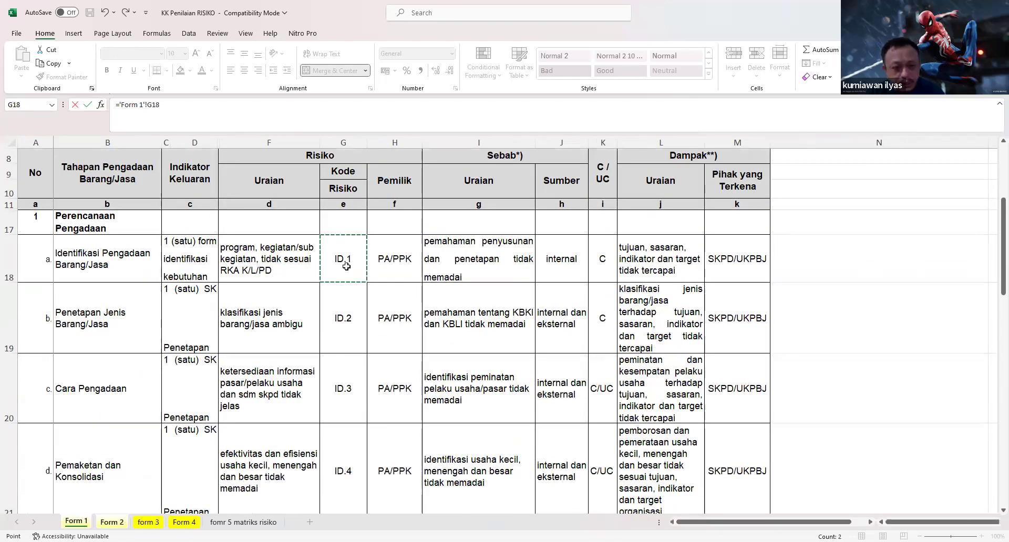
key(Return)
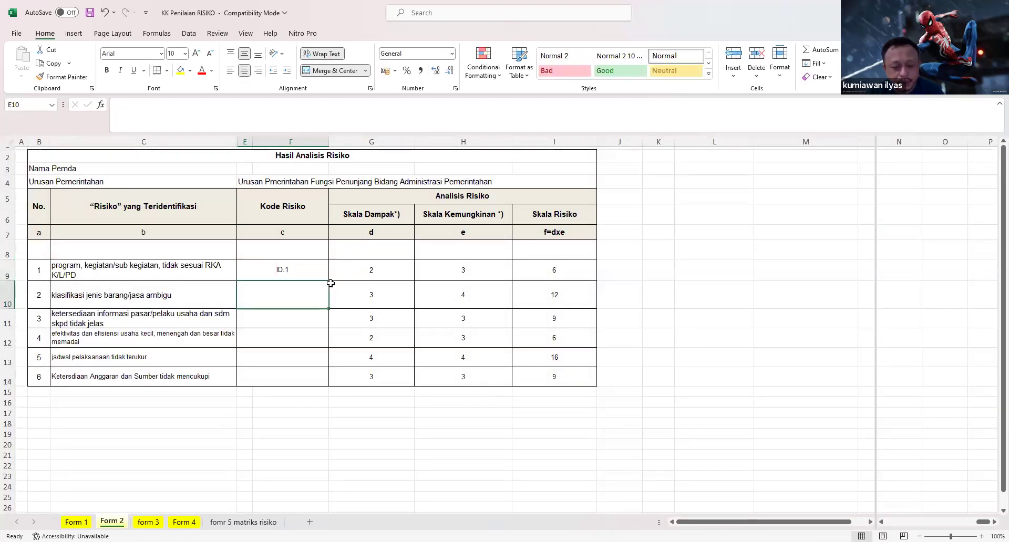
text(=)
click(76, 522)
click(350, 306)
key(Return)
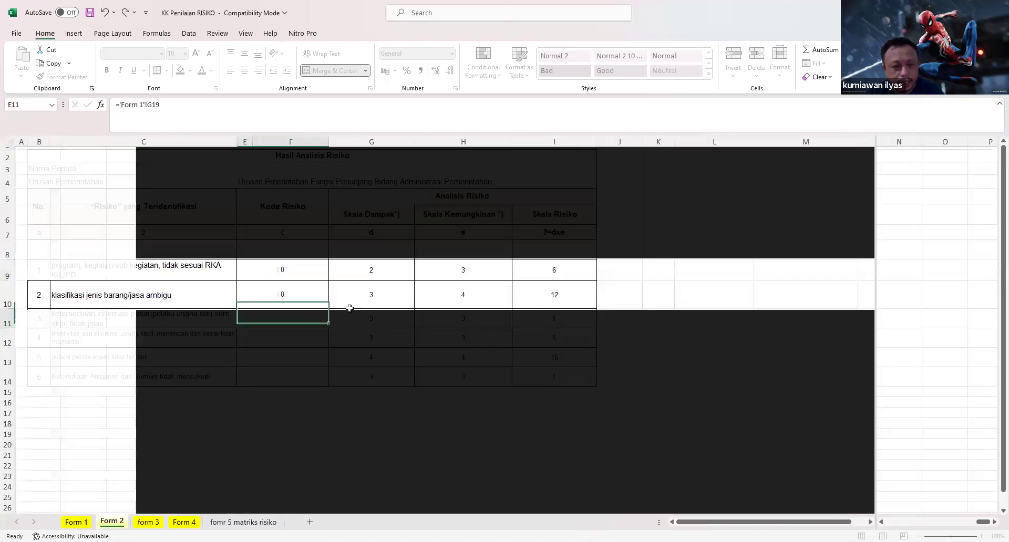
Link the Kode Risiko cells of the third and fourth risks, E11 and E12, to G20 and G21 on Form 1.
text(=)
click(76, 522)
click(329, 399)
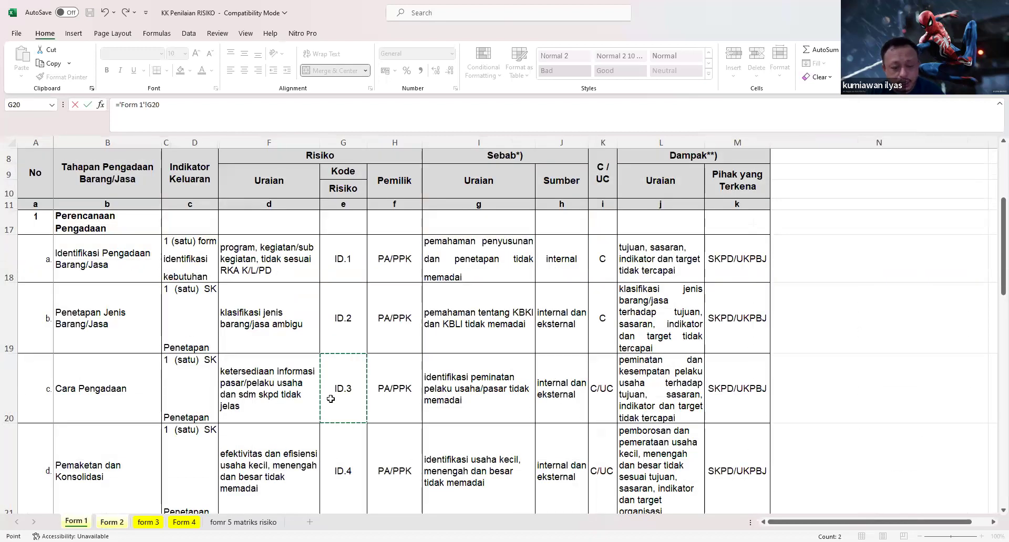
key(Return)
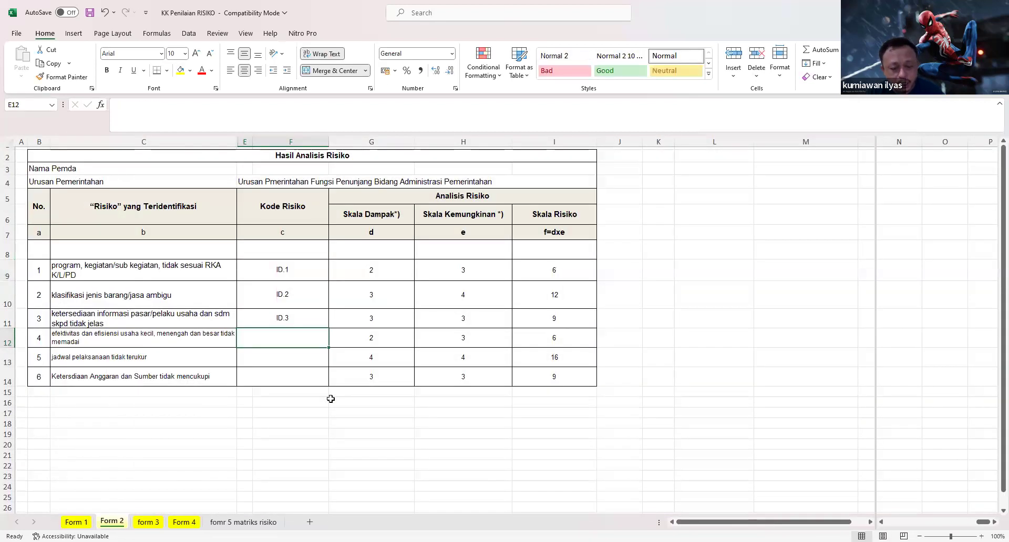
text(=)
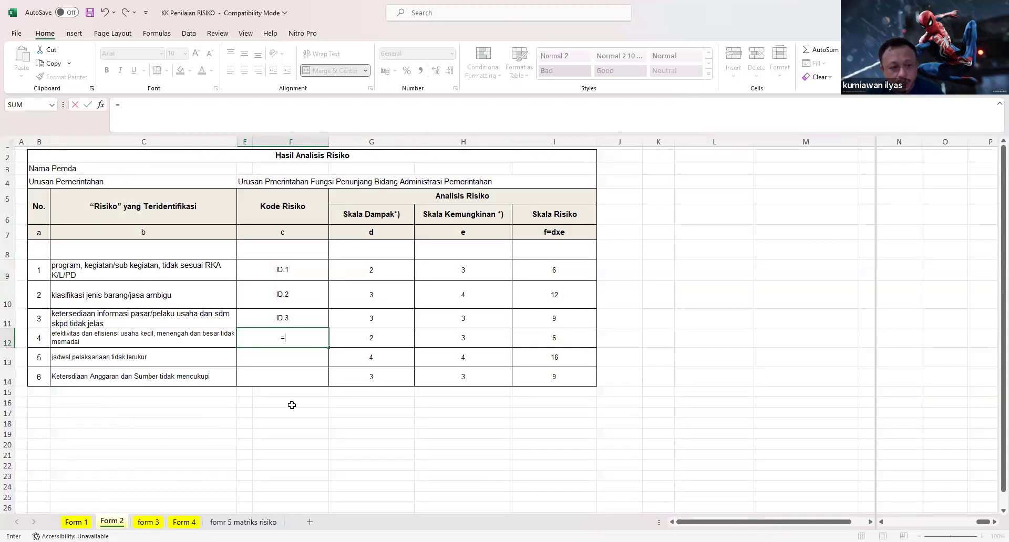
click(76, 522)
click(342, 462)
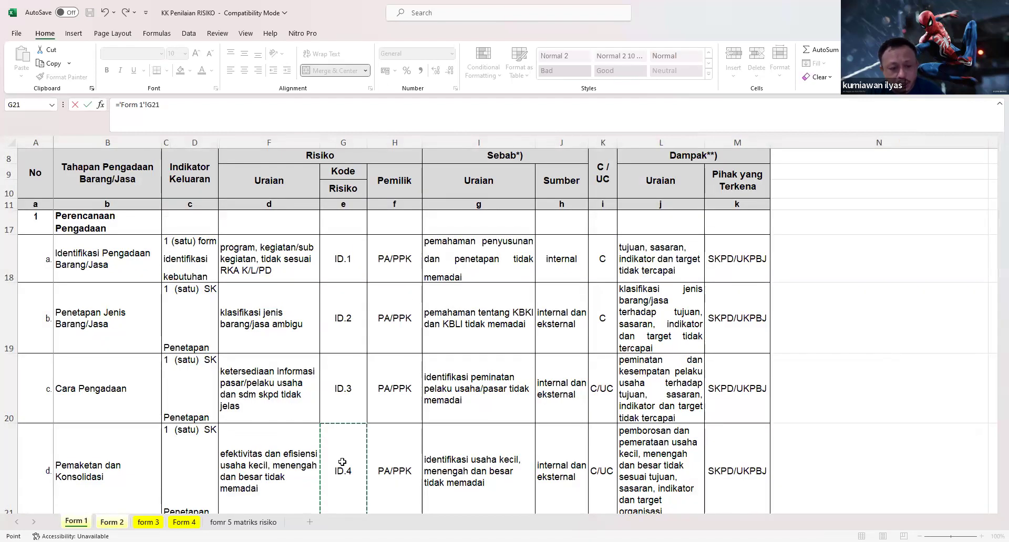
key(Return)
Link the Kode Risiko cells of the fifth and sixth risks, E13 and E14, to G22 and G23 on Form 1.
text(=)
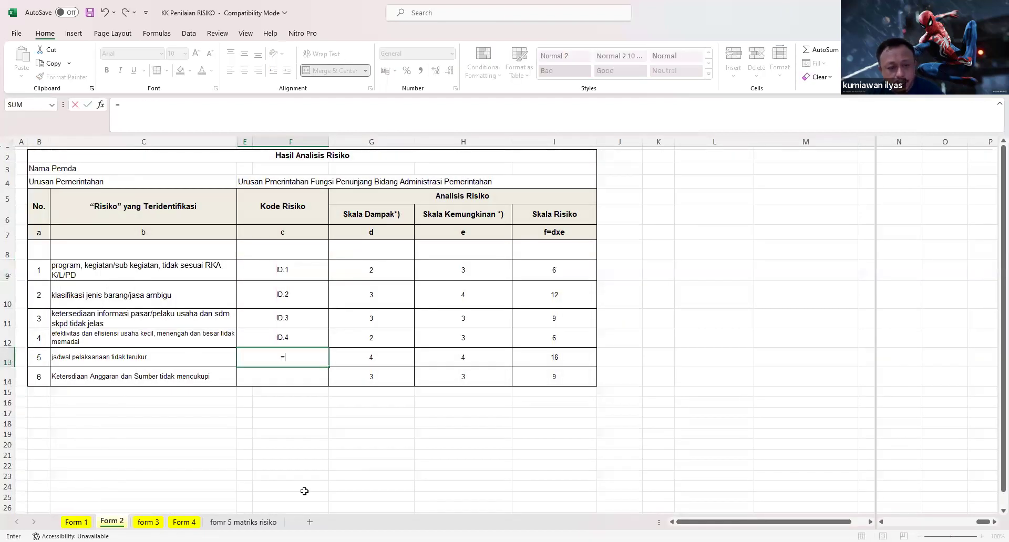
click(85, 521)
scroll(383, 482, down, 3)
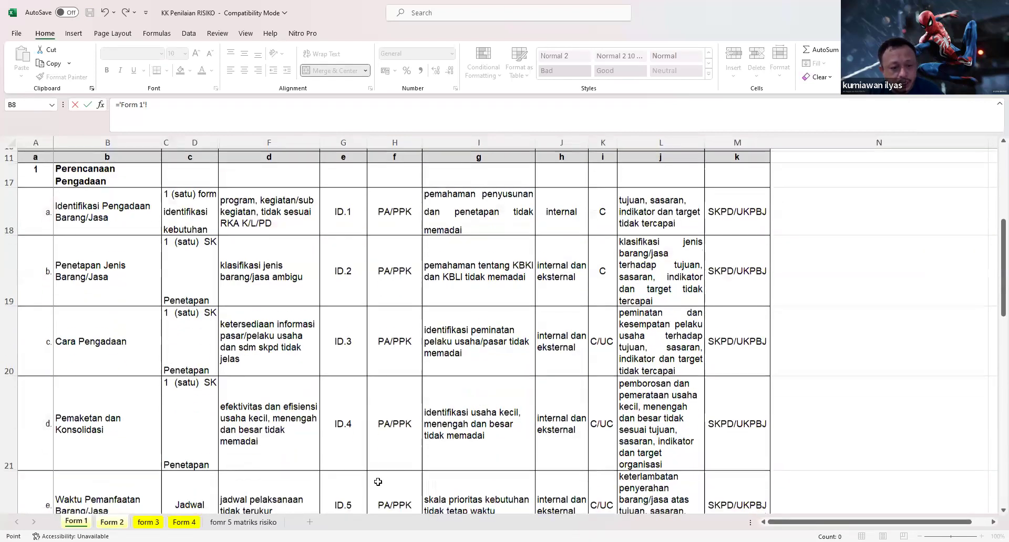
click(339, 479)
key(Return)
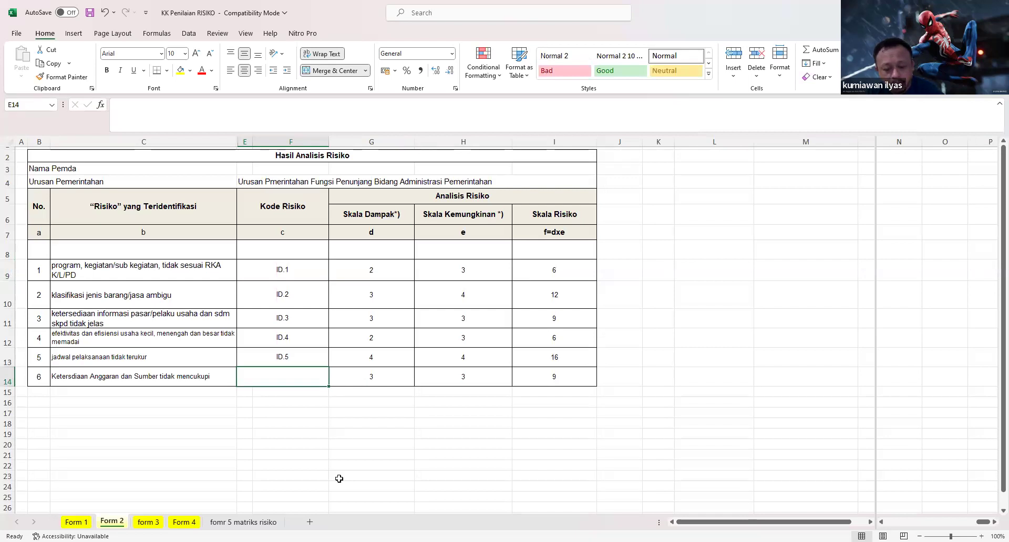
text(=)
click(75, 521)
scroll(333, 494, down, 2)
click(344, 424)
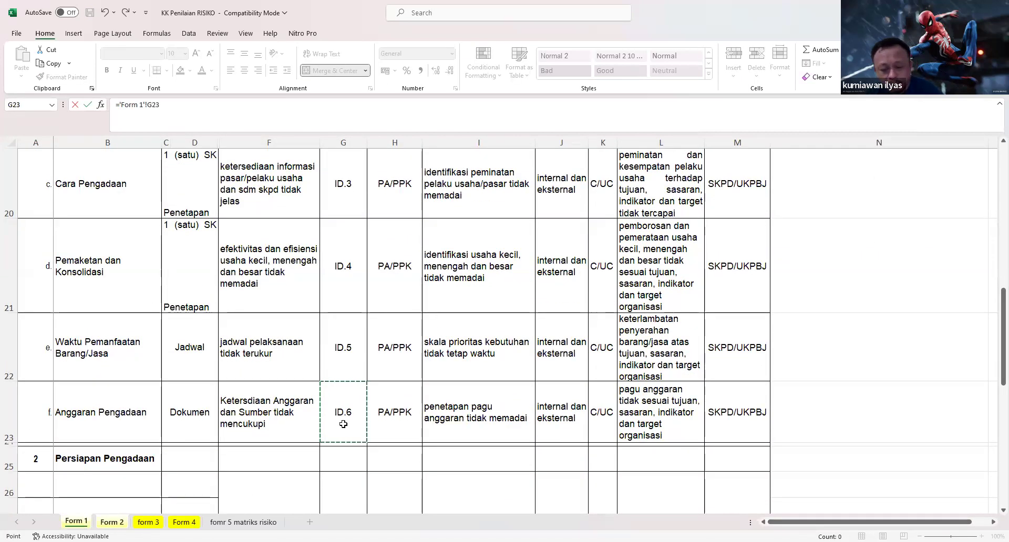
key(Return)
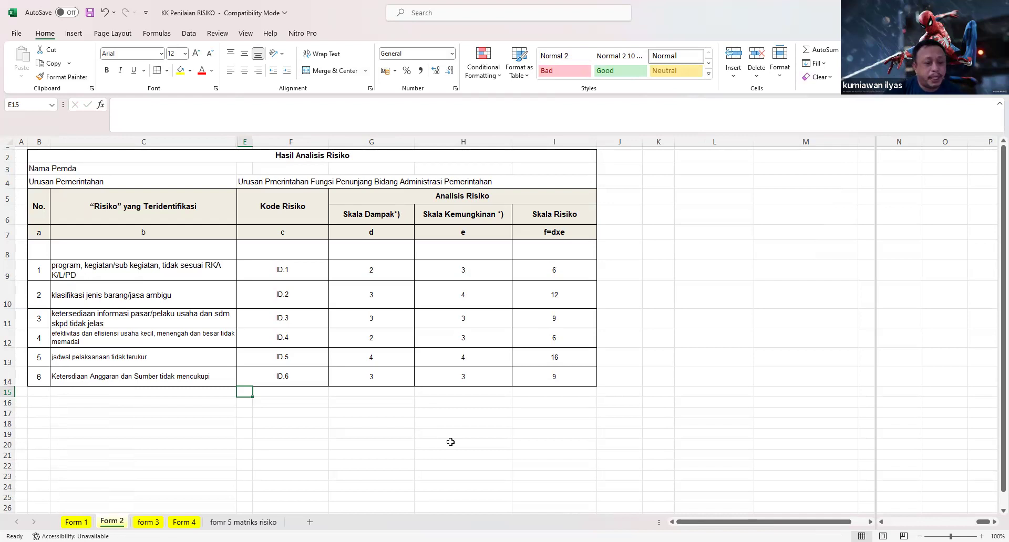
Examine the risk matrix and its level legend on the fomr 5 matriks risiko sheet, and look over forms 2 to 4.
click(266, 522)
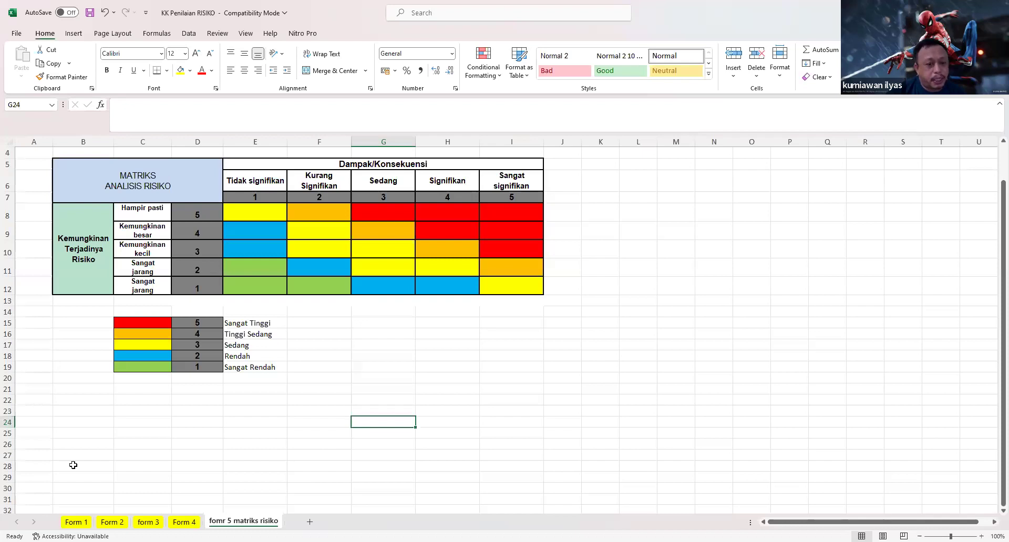
click(112, 522)
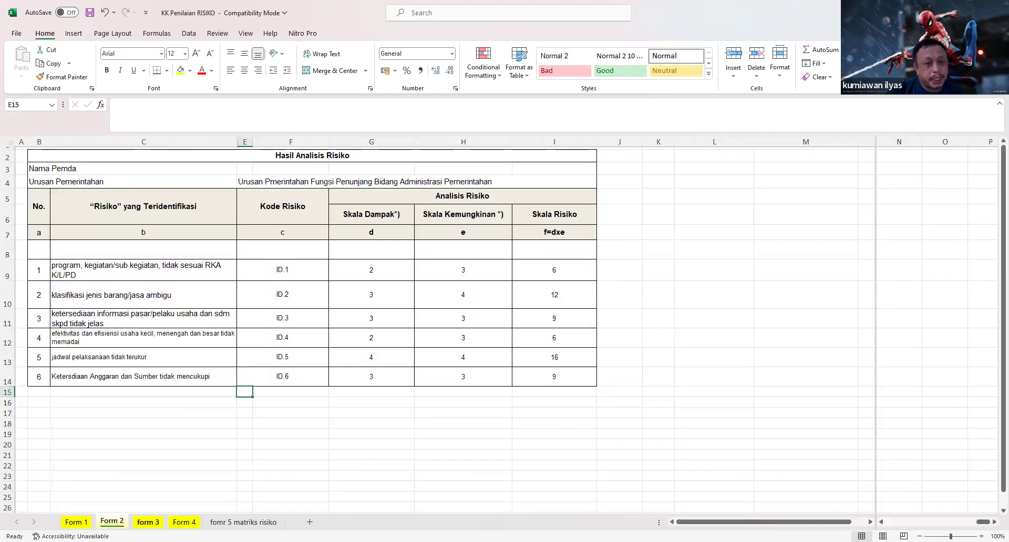
click(148, 521)
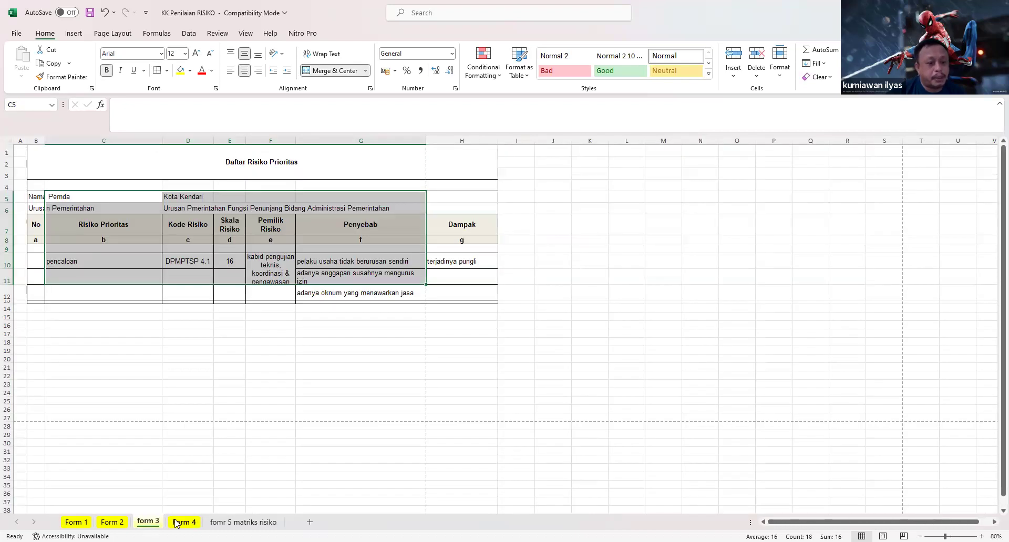
click(176, 522)
click(243, 522)
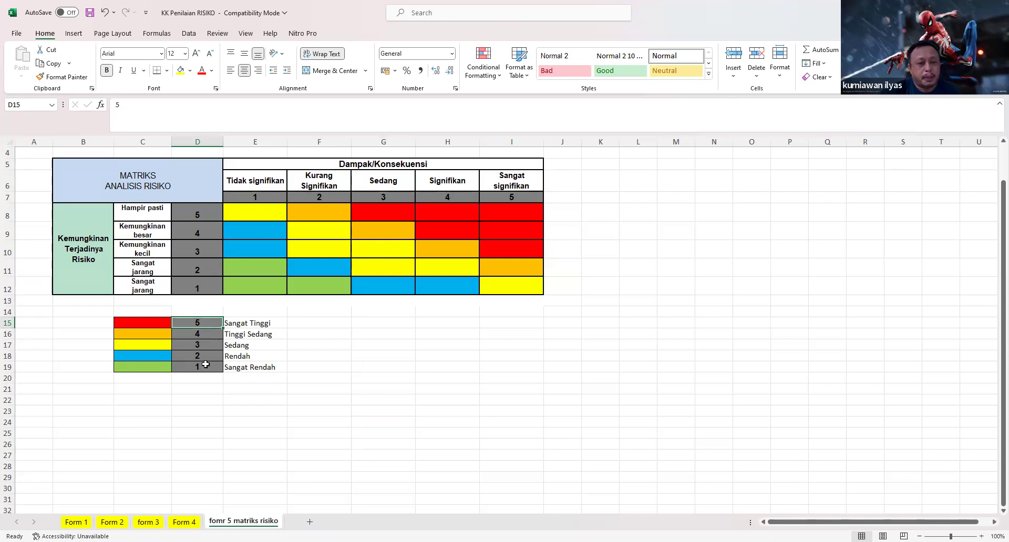
Compare the first risk's impact and likelihood scales on Form 2 with the risk matrix and the priority risk list on form 3.
click(112, 522)
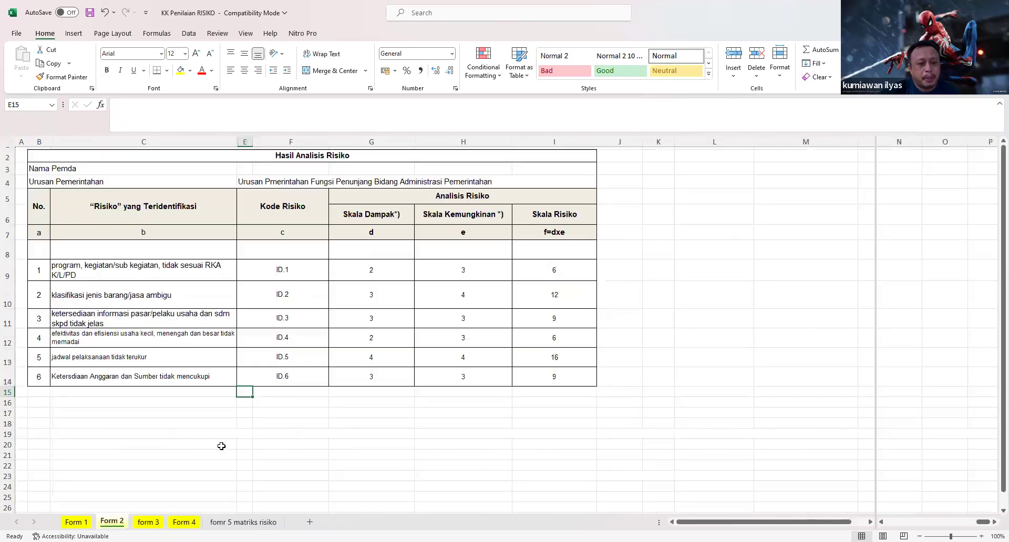
click(368, 269)
click(178, 268)
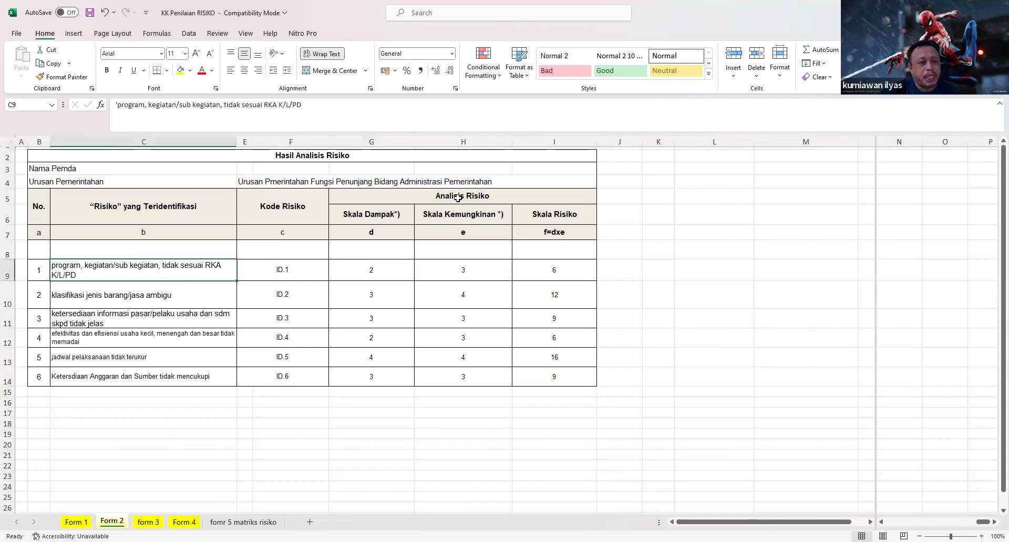
click(379, 272)
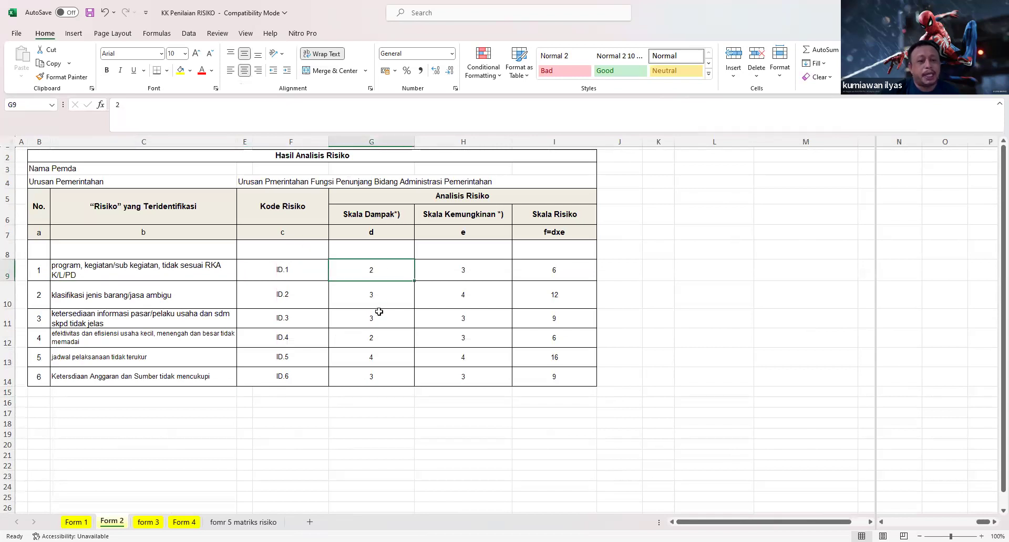
click(244, 522)
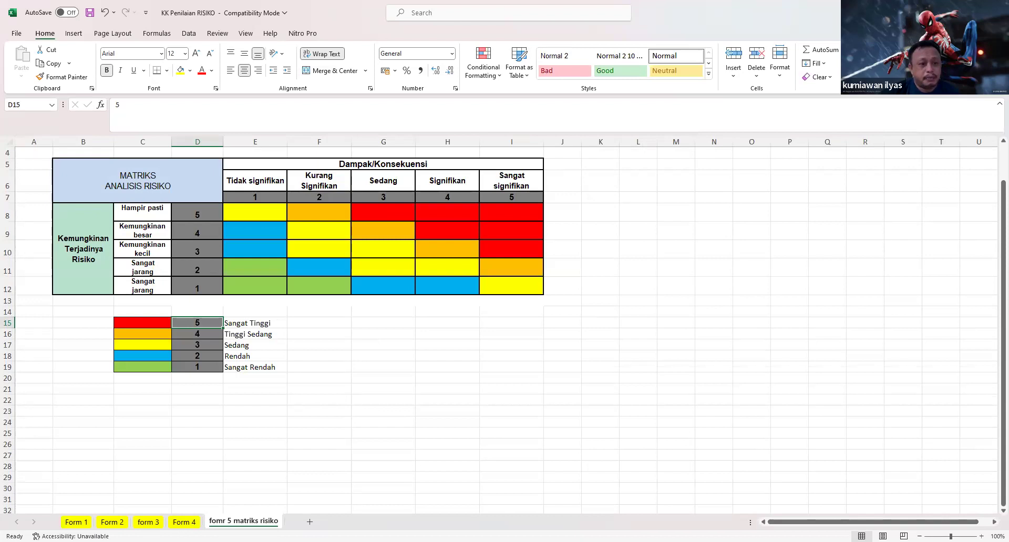
click(112, 522)
click(474, 270)
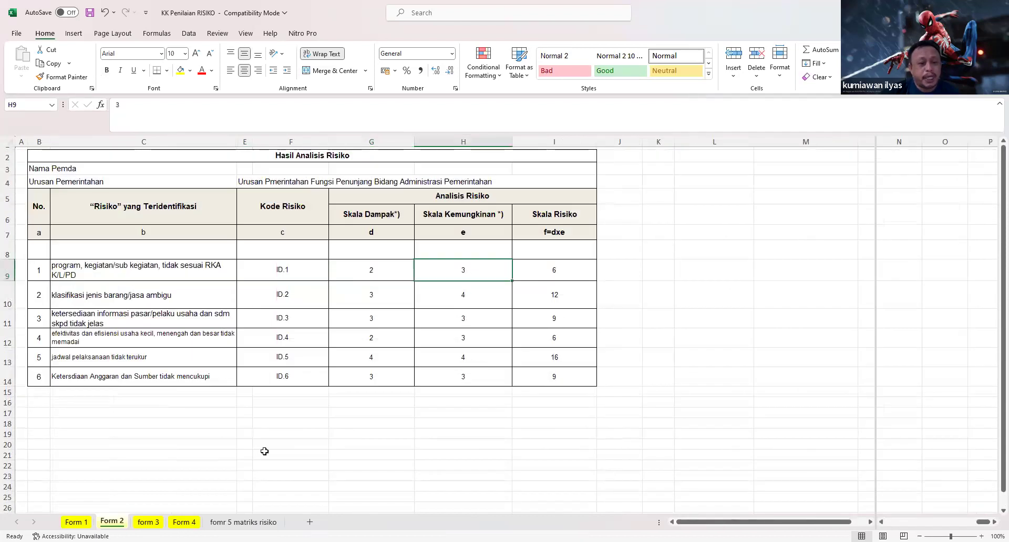
click(148, 522)
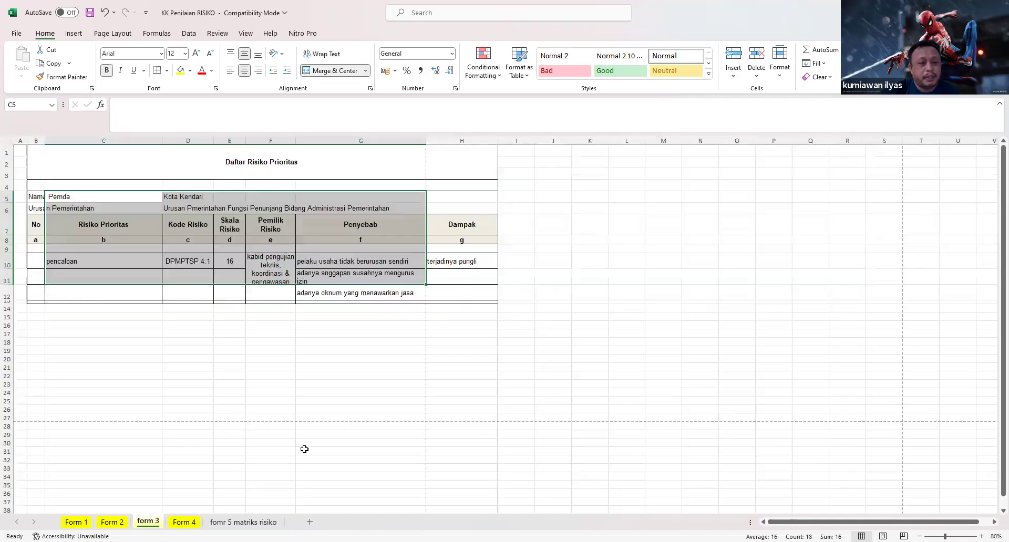
click(233, 522)
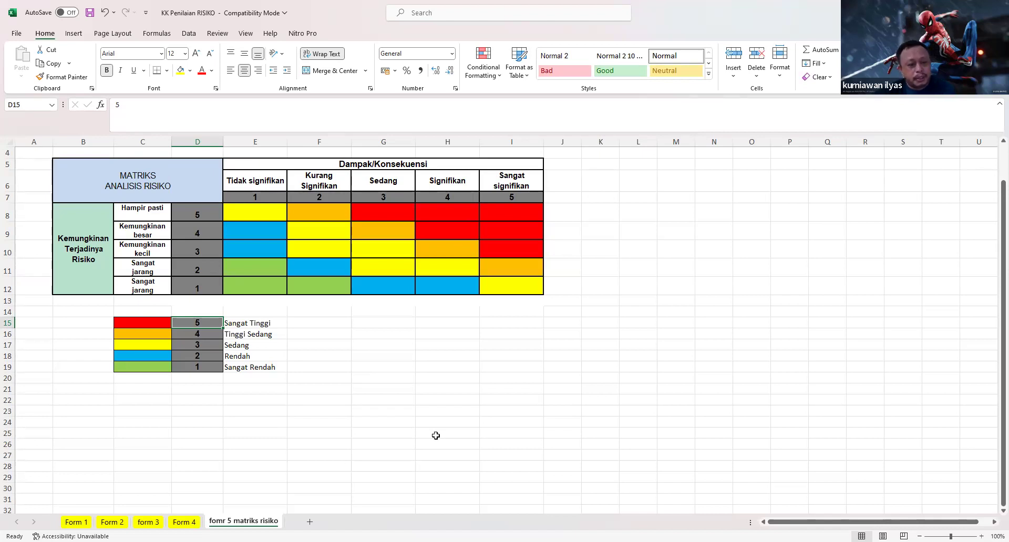
click(137, 523)
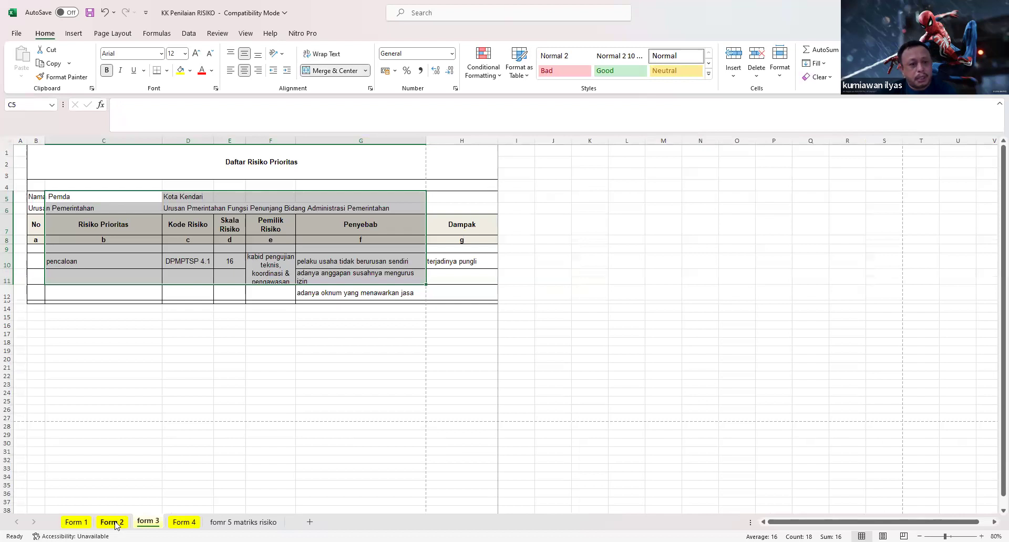
click(118, 522)
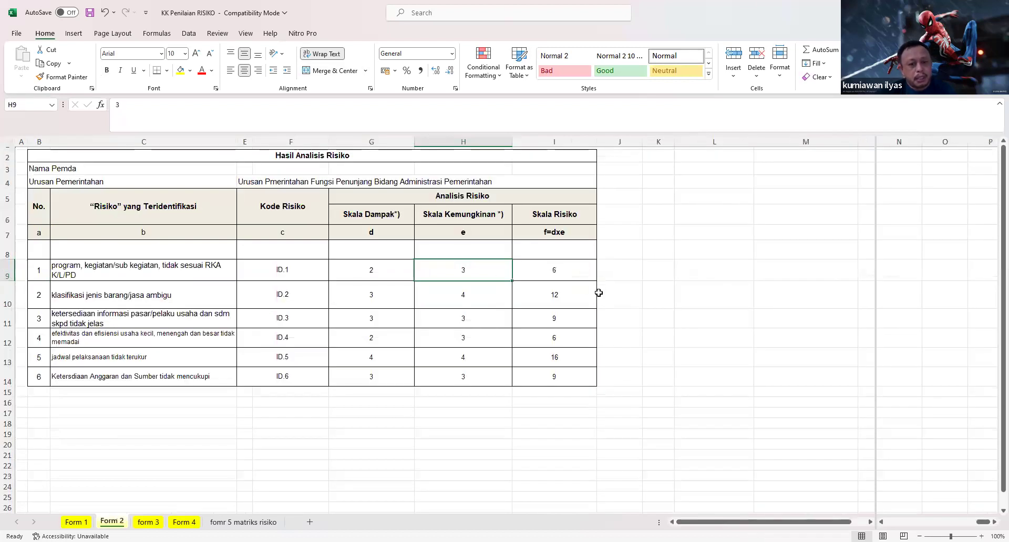
Clear the Pemilik Risiko entry of the priority risk on form 3 and unmerge its cell.
click(565, 269)
click(363, 289)
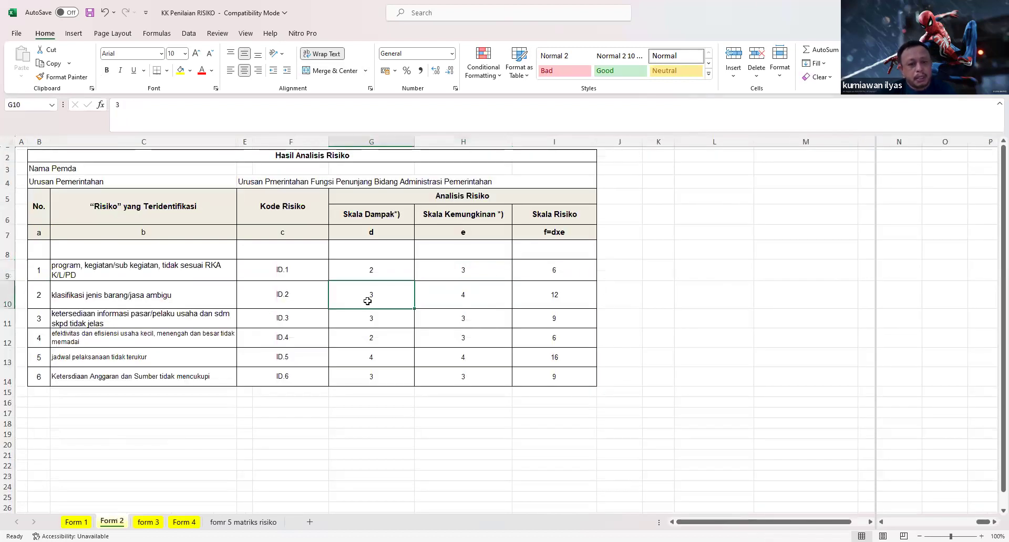
click(147, 521)
click(484, 327)
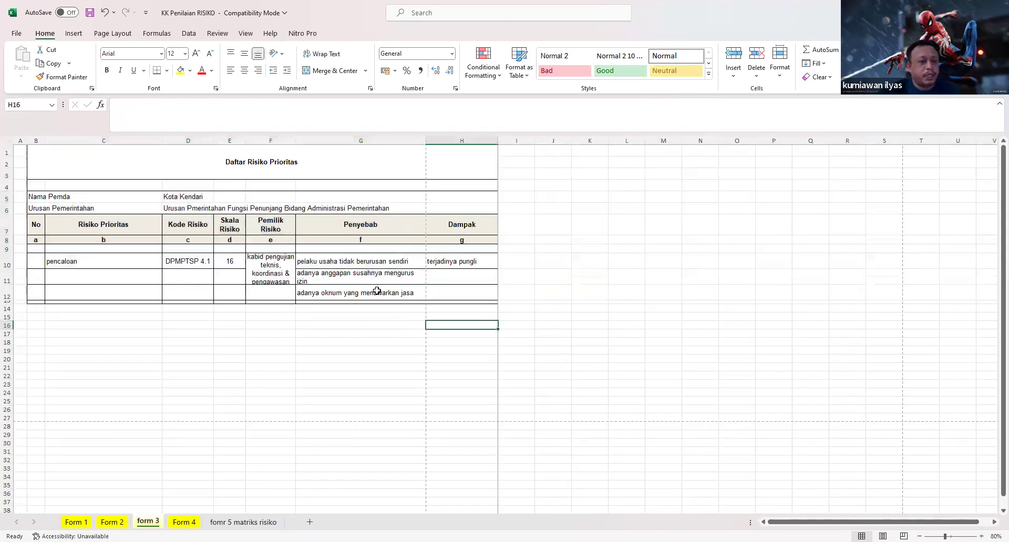
click(284, 261)
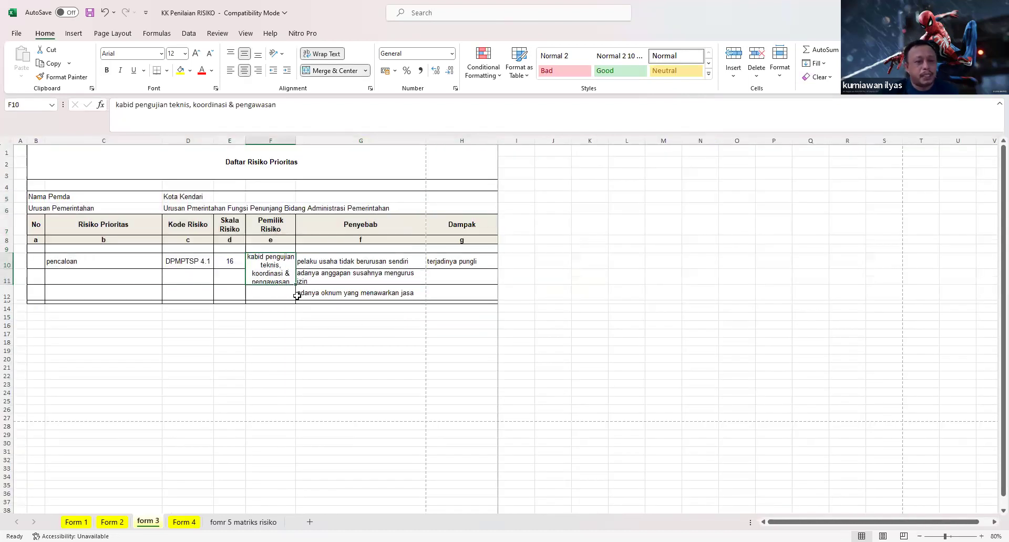
key(Delete)
click(291, 328)
click(284, 275)
click(328, 74)
click(340, 258)
Delete the agency letterhead rows above the title on Form 4.
click(184, 522)
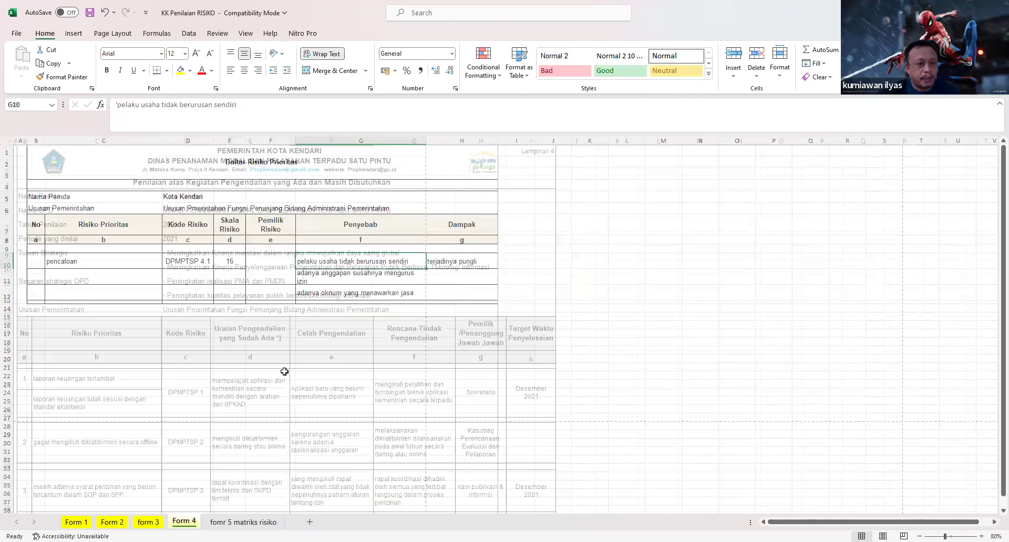
drag(152, 160, 216, 169)
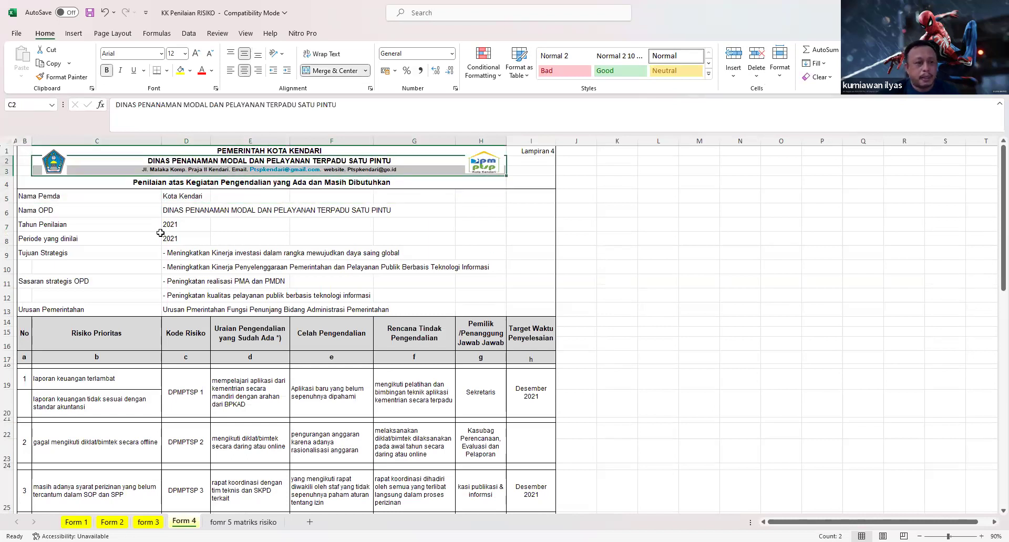
key(alt+h)
key(d)
key(r)
key(Up)
click(756, 79)
click(768, 107)
Delete the Form 4 header rows from Nama Pemda through Sasaran strategis OPD, keeping Urusan Pemerintahan.
drag(97, 164, 371, 268)
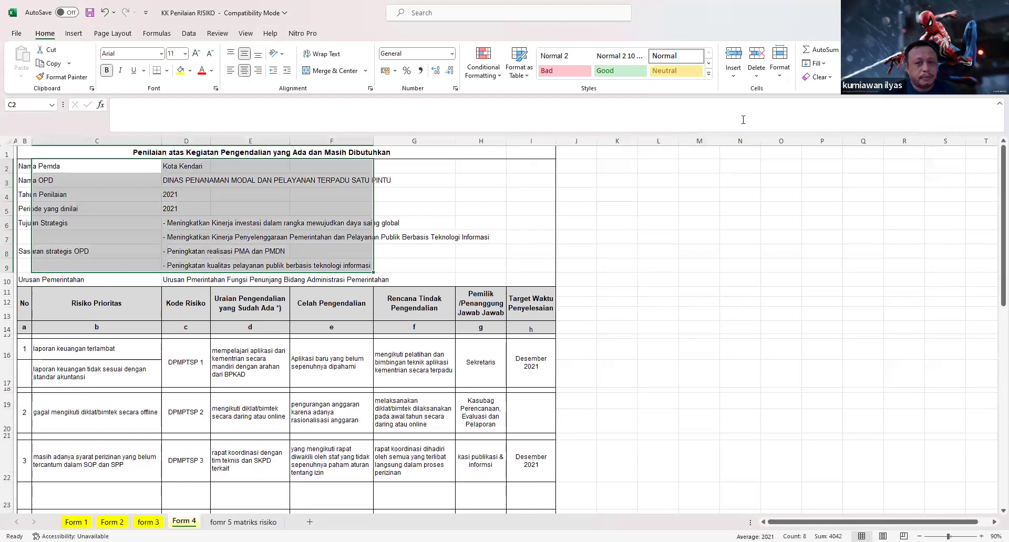
click(763, 78)
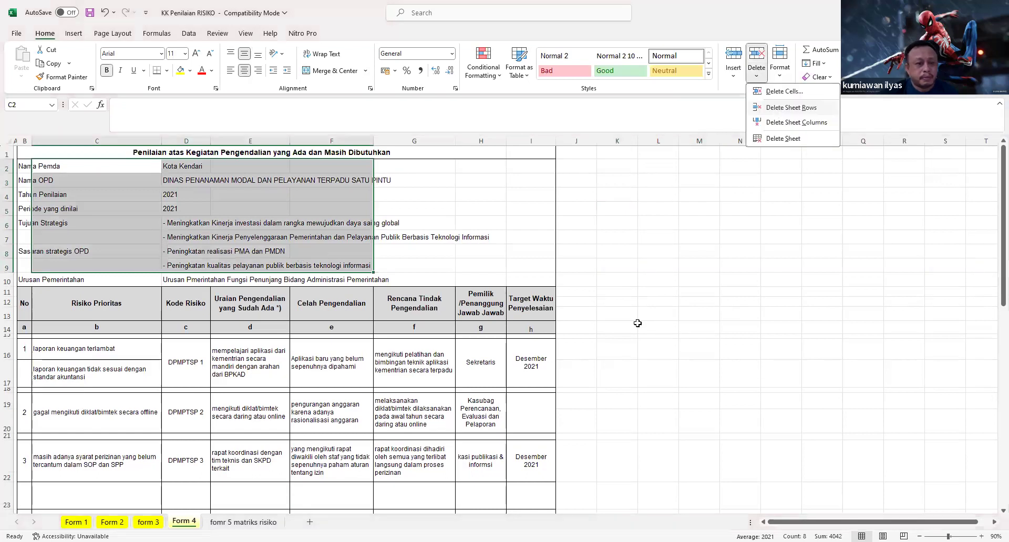
click(775, 110)
click(699, 214)
Clear the old entries in the Risiko Prioritas and Kode Risiko columns of the Form 4 table.
drag(77, 245, 128, 449)
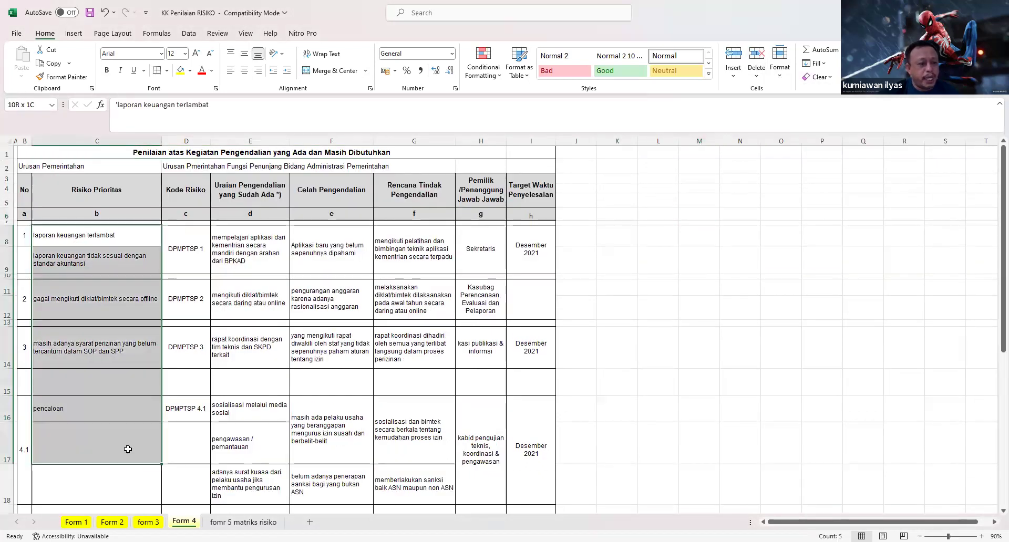
key(Delete)
drag(180, 242, 193, 414)
key(Delete)
drag(267, 252, 263, 389)
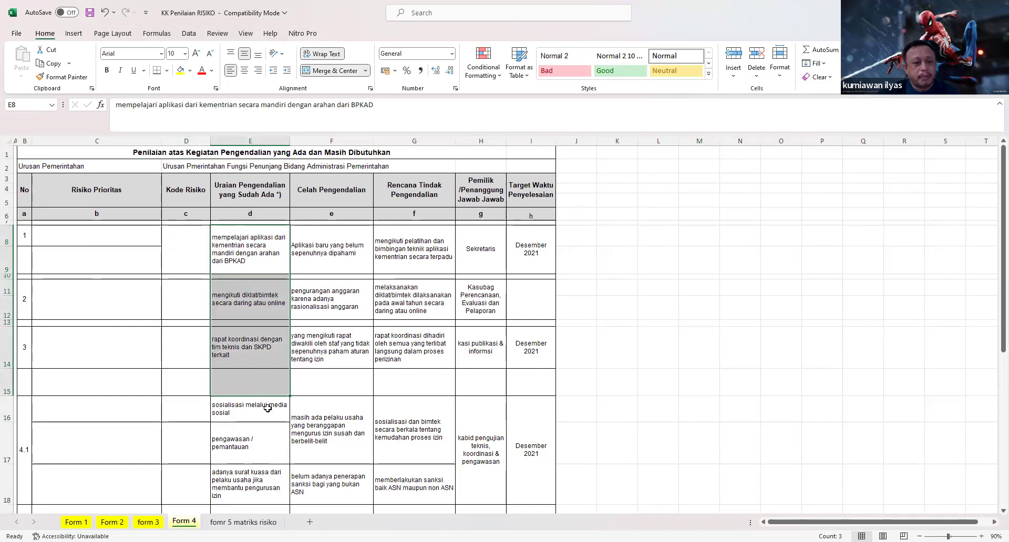
click(342, 237)
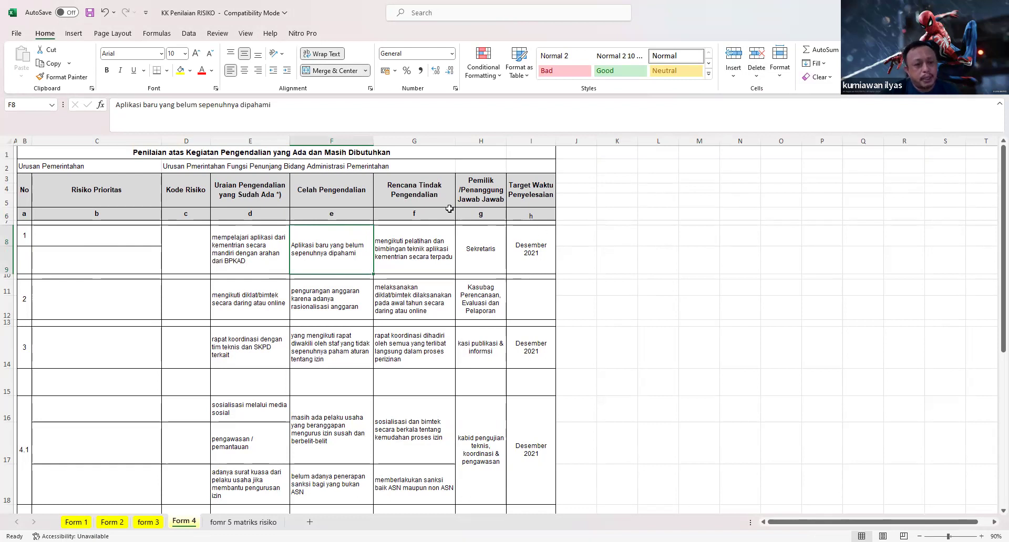
Compare the identified risks on Form 2 with the control columns on Form 4 and the likelihood scale on the risk matrix.
key(ctrl+Page_Up)
key(ctrl+Page_Up)
click(199, 269)
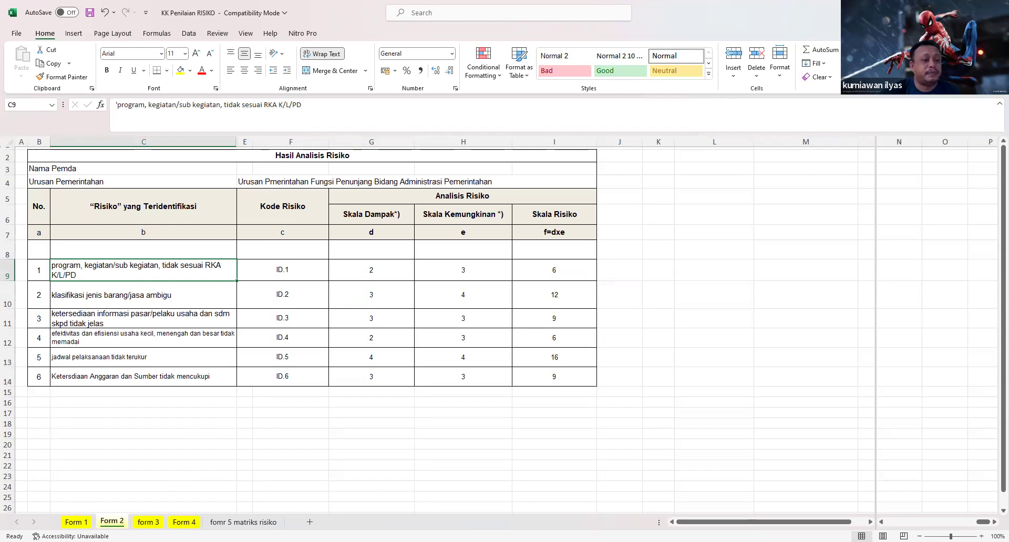
key(ctrl+Page_Down)
key(ctrl+Page_Down)
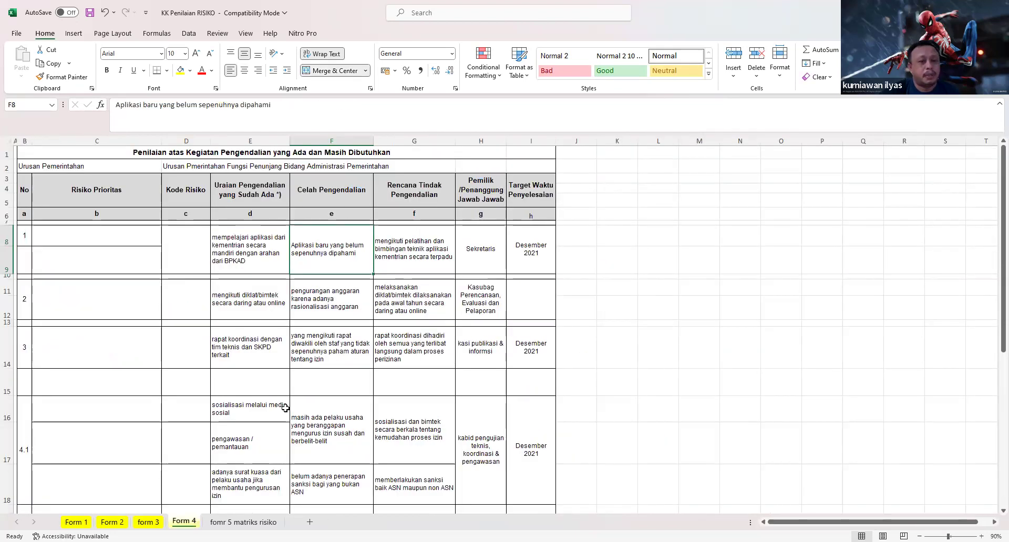
click(245, 522)
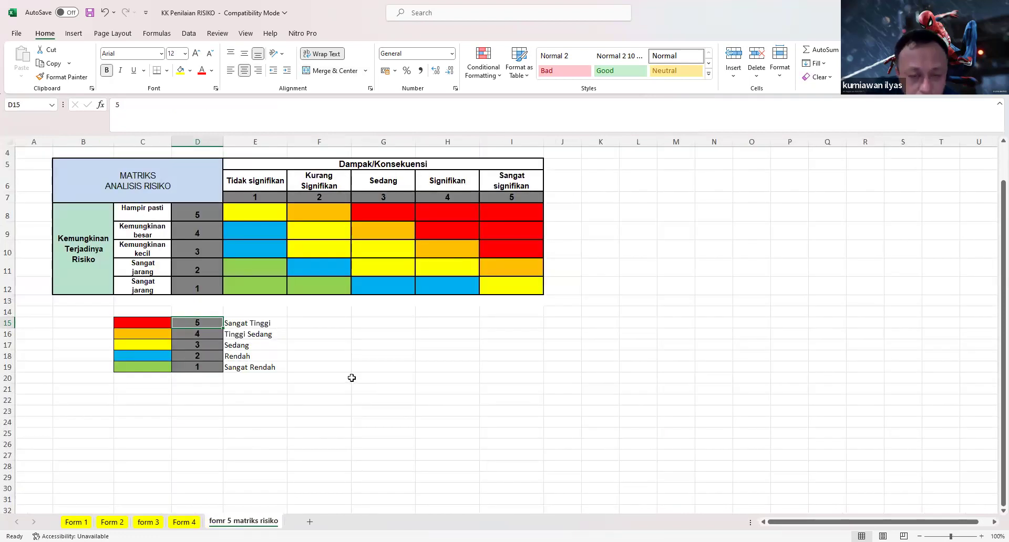
click(215, 215)
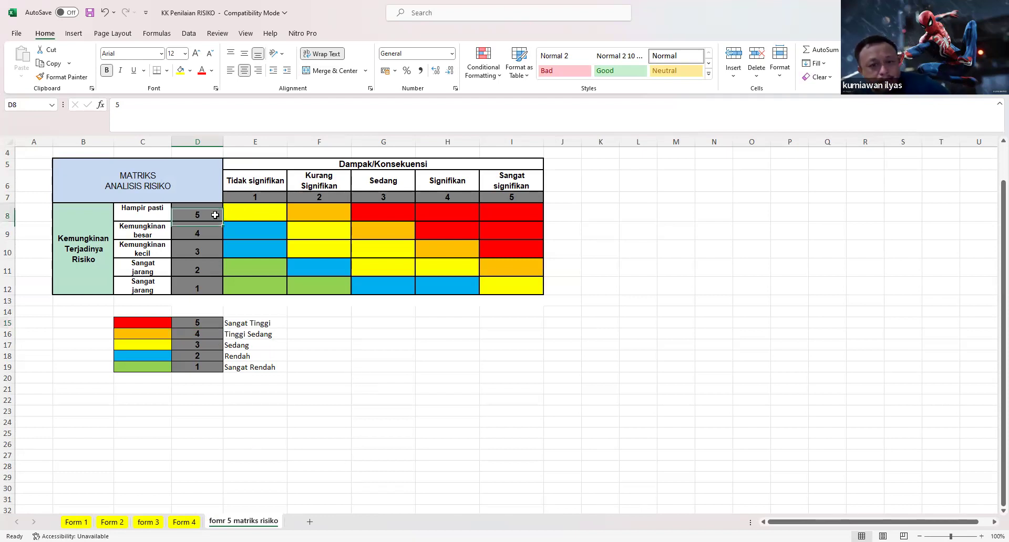
Enter the formula =D8*I7 in matrix cell I8 to multiply likelihood 5 by impact 5.
click(508, 212)
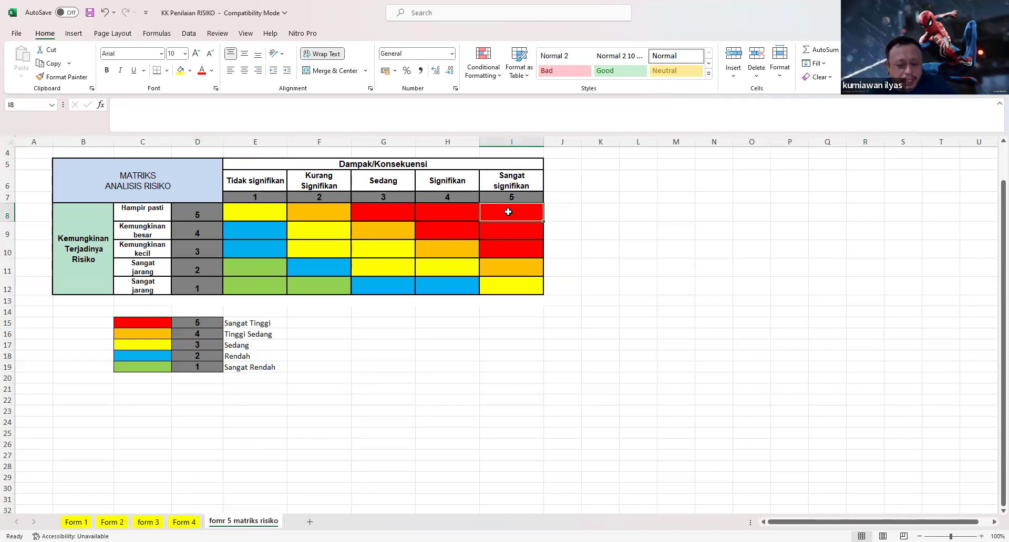
text(=)
click(204, 214)
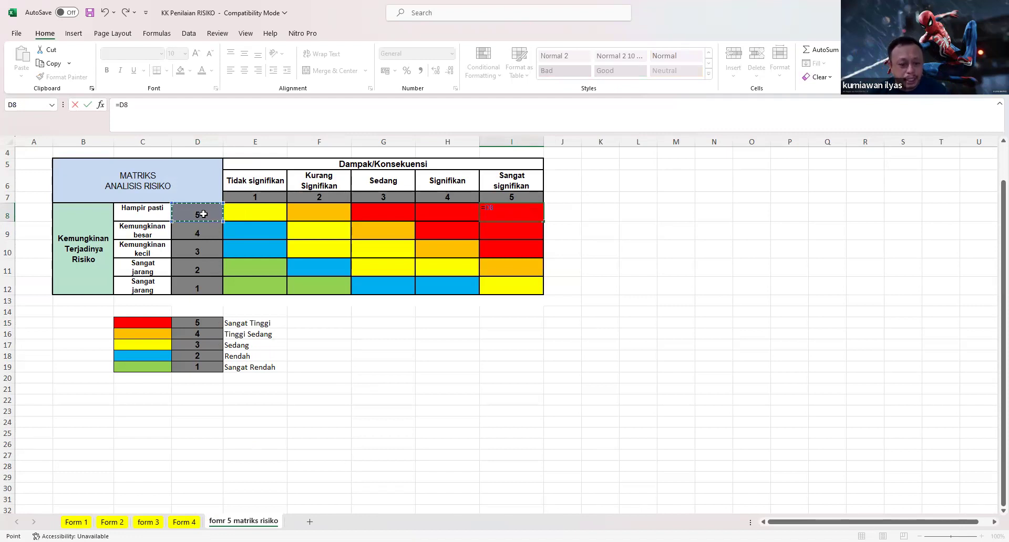
text(*)
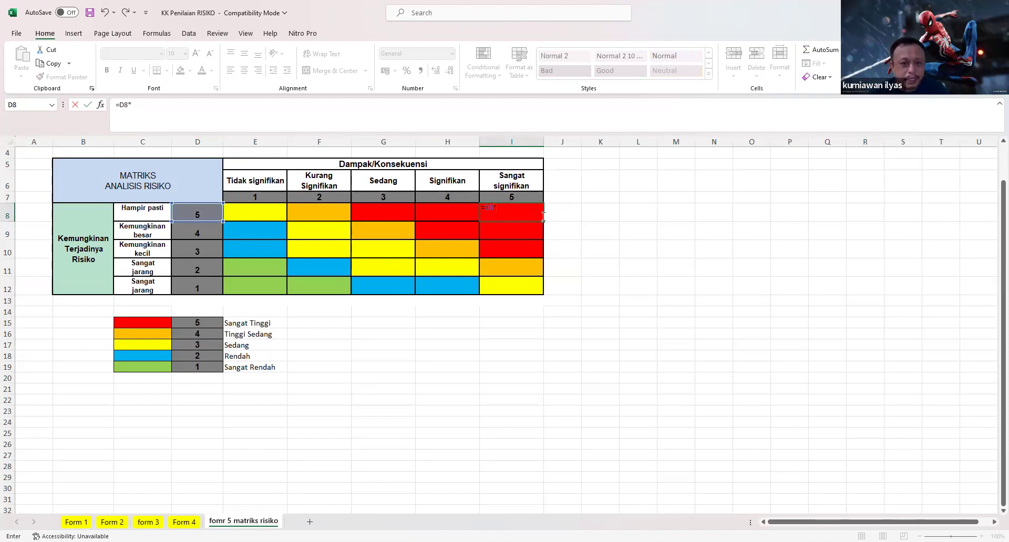
click(527, 199)
key(Return)
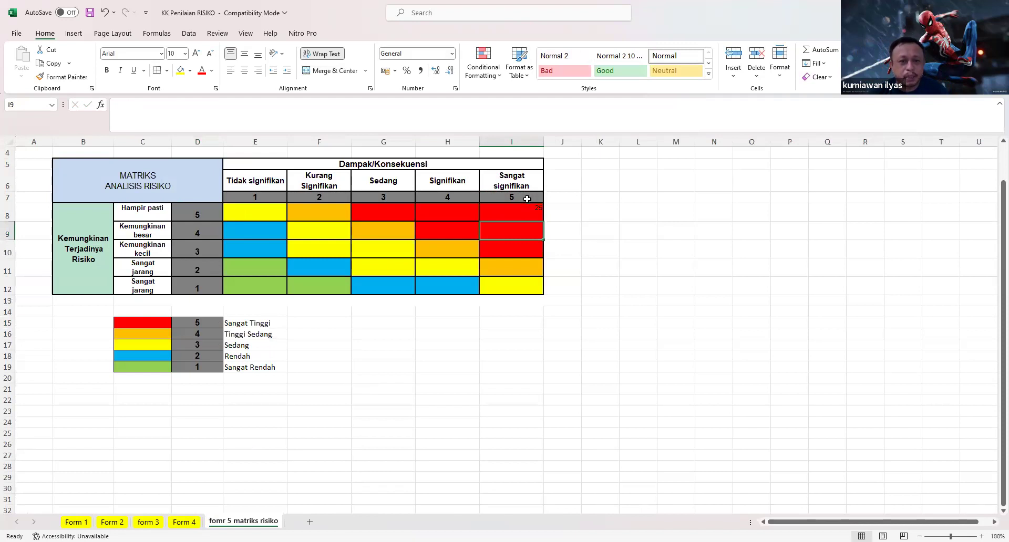
click(523, 212)
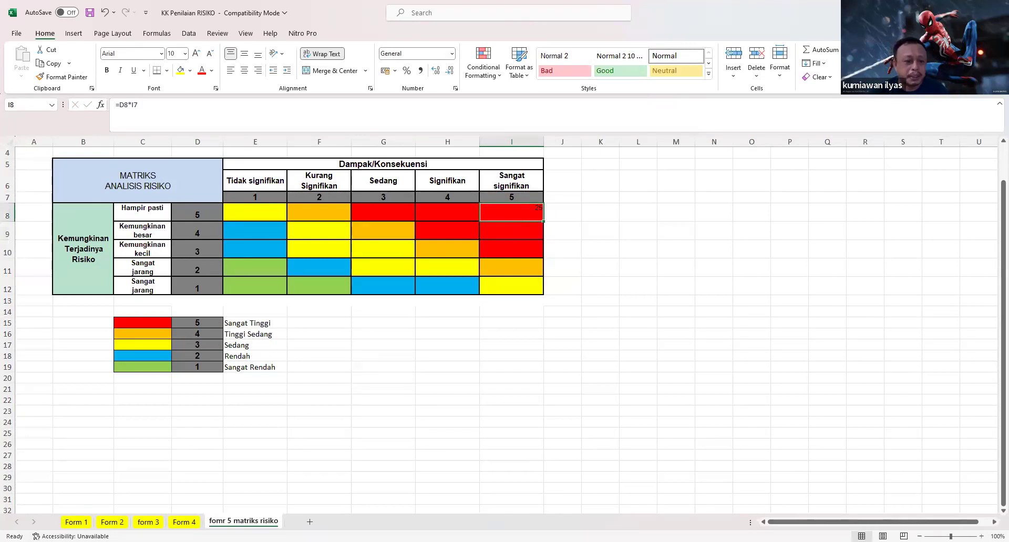
Check the fifth risk's scales on Form 2 and enter =D9*H7 in matrix cell H9 for likelihood 4 and impact 4.
click(125, 521)
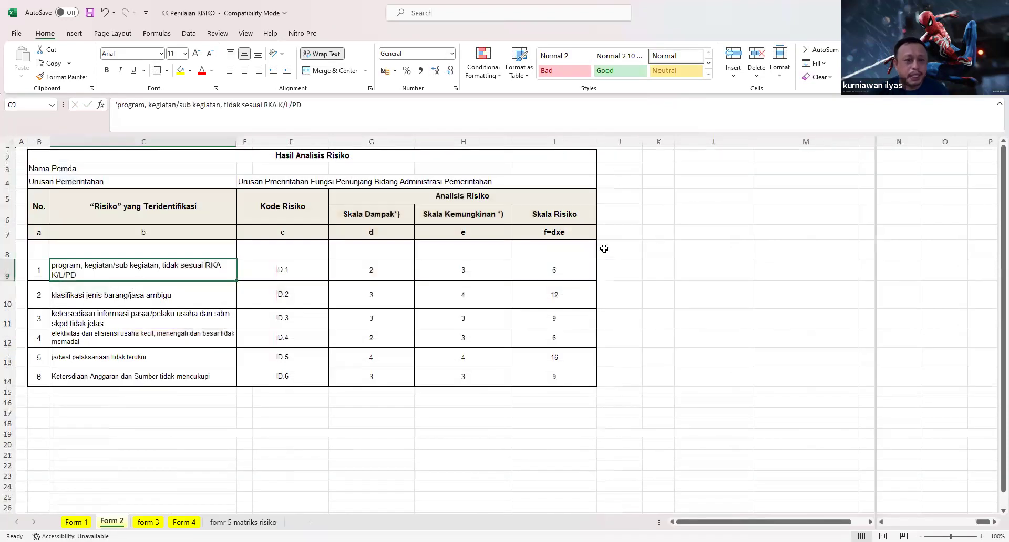
click(550, 357)
click(382, 360)
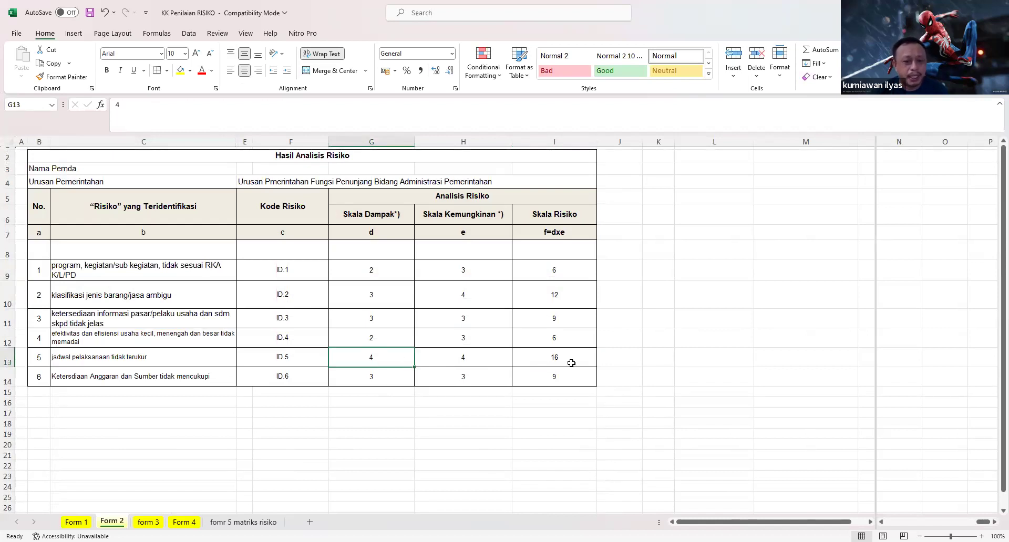
click(244, 522)
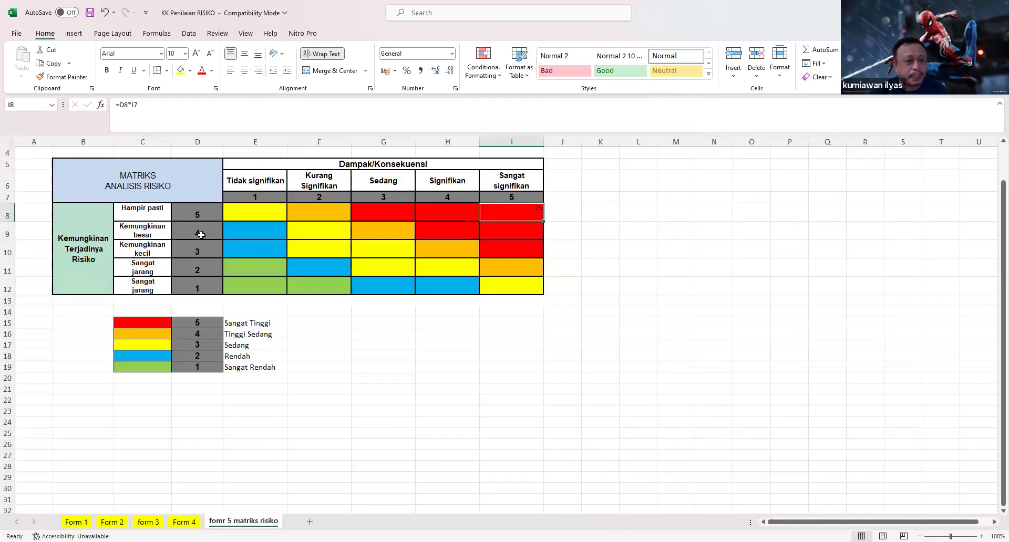
click(201, 235)
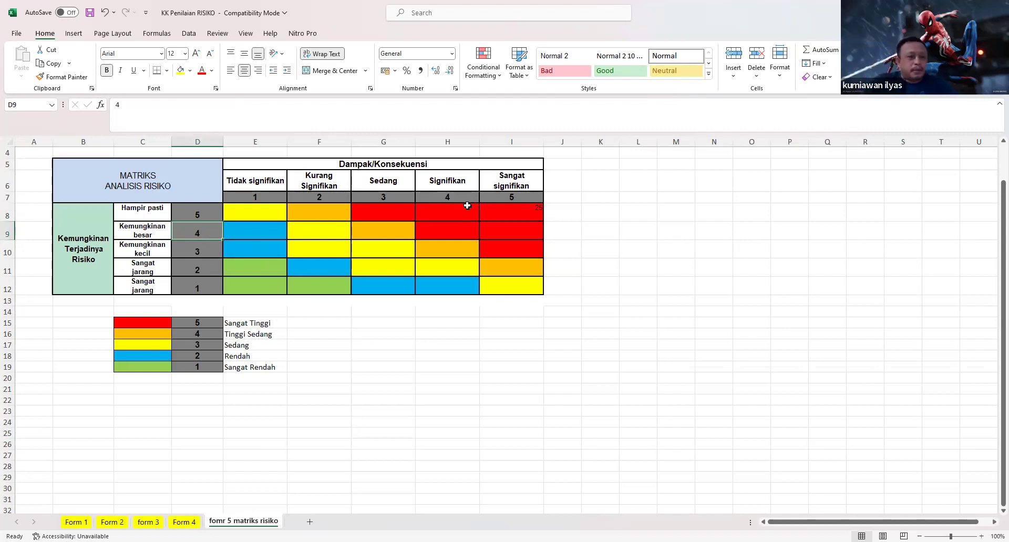
click(455, 230)
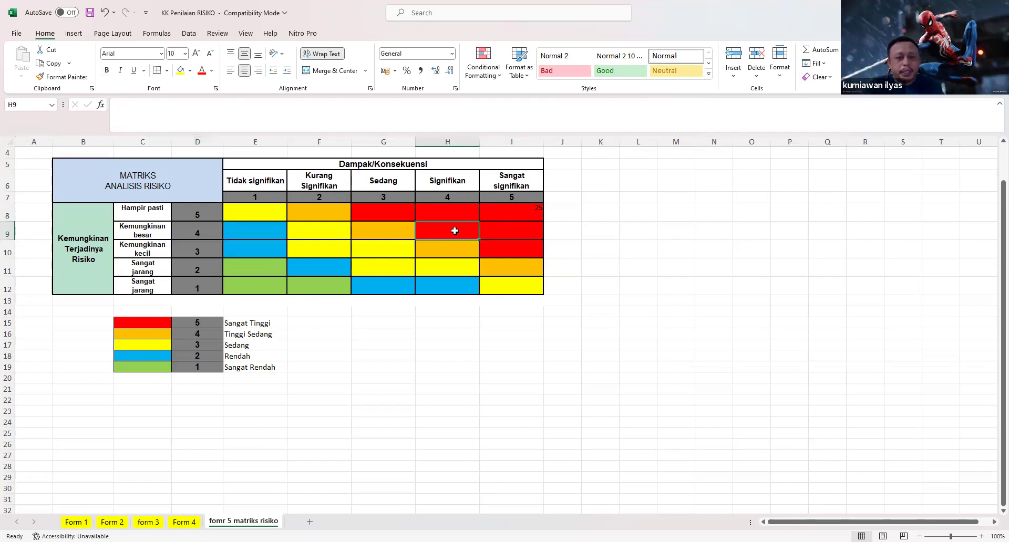
text(=)
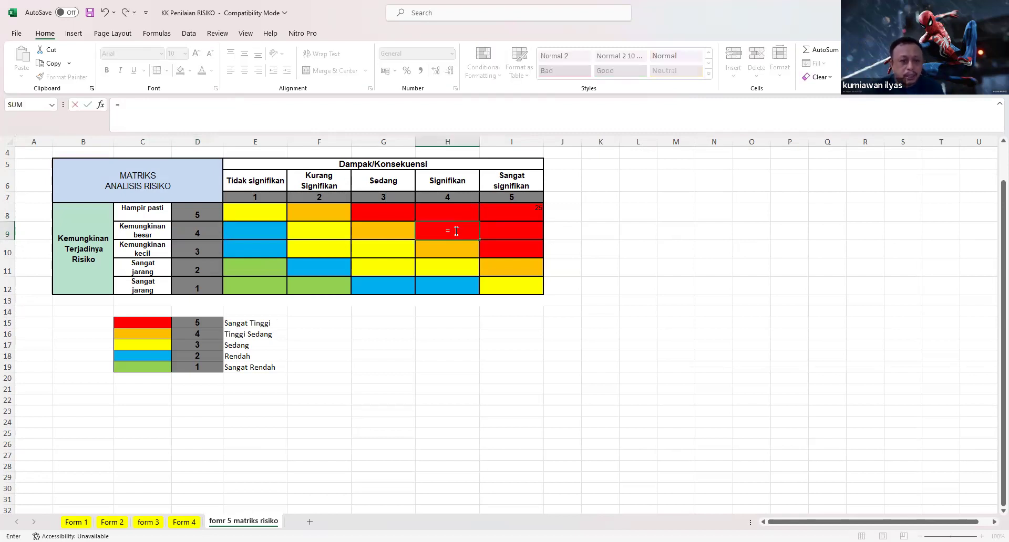
click(189, 233)
text(*)
click(452, 199)
key(Return)
click(639, 230)
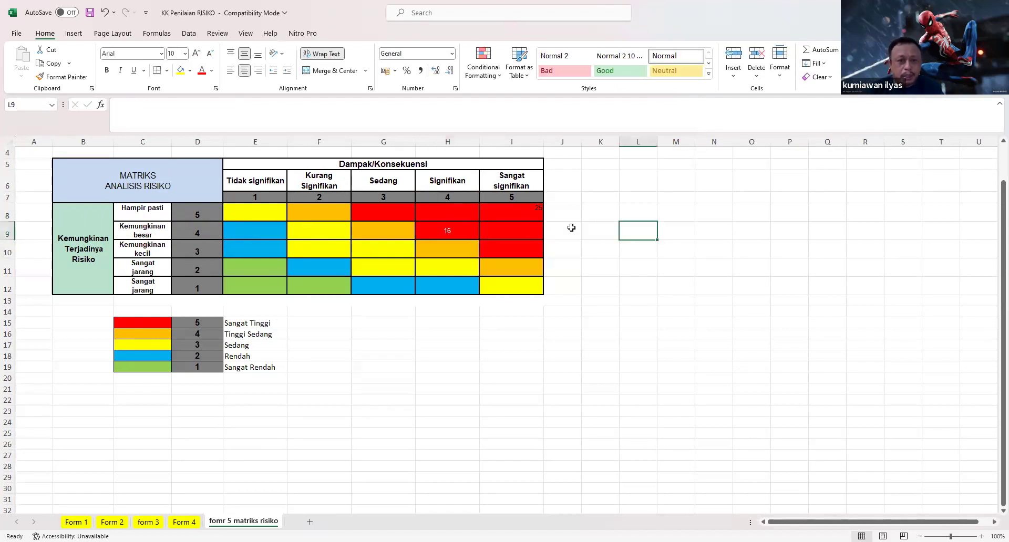
Set the font colour of the score in matrix cell I8 to white.
click(533, 213)
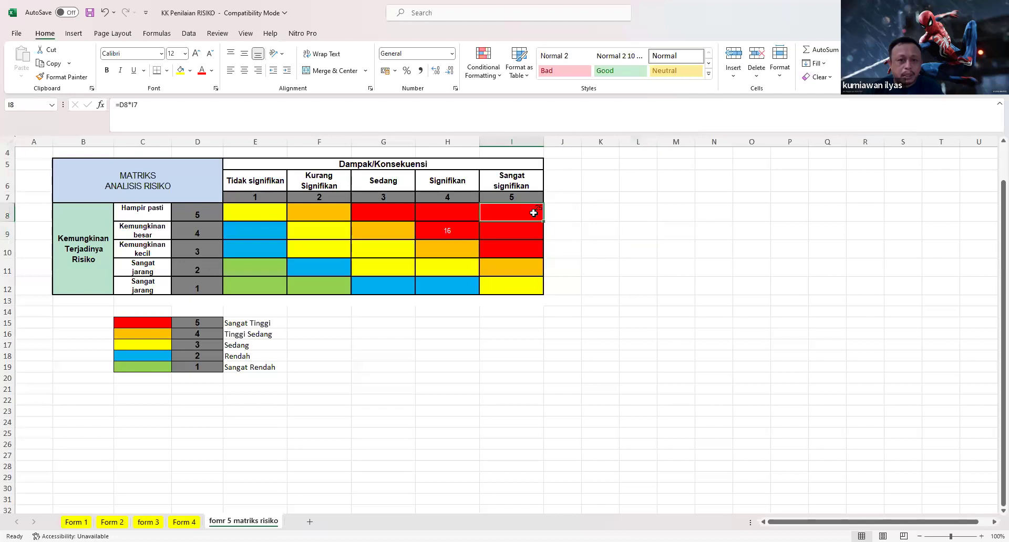
click(211, 71)
click(202, 114)
click(676, 267)
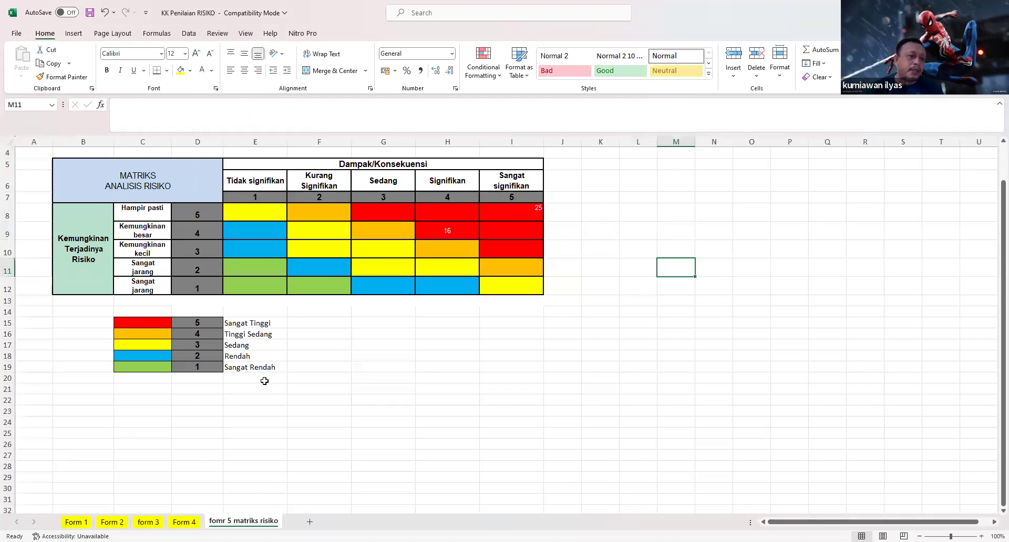
Examine the Sangat Tinggi, Tinggi Sedang and Sedang legend levels and the red cells in the matrix's Hampir pasti row.
click(245, 324)
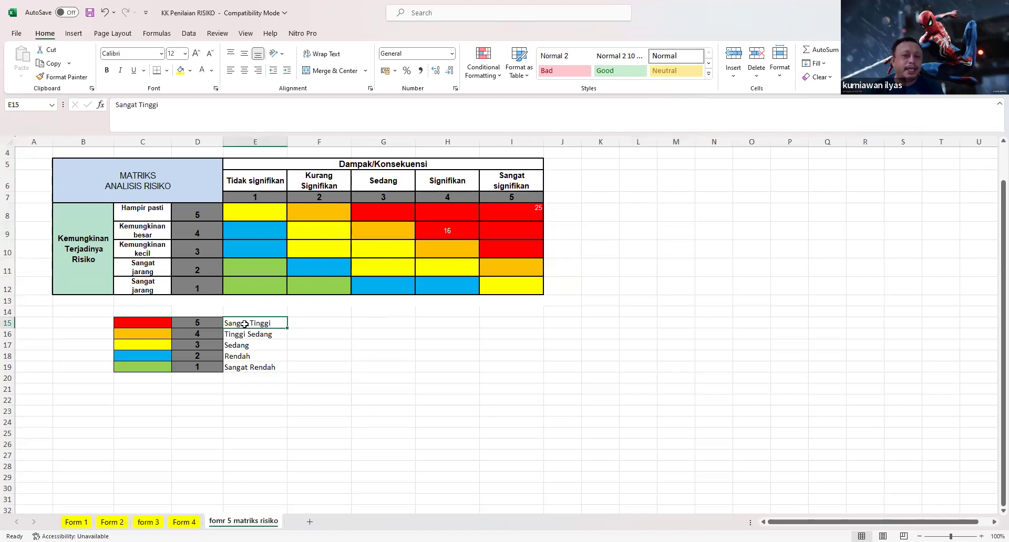
click(240, 335)
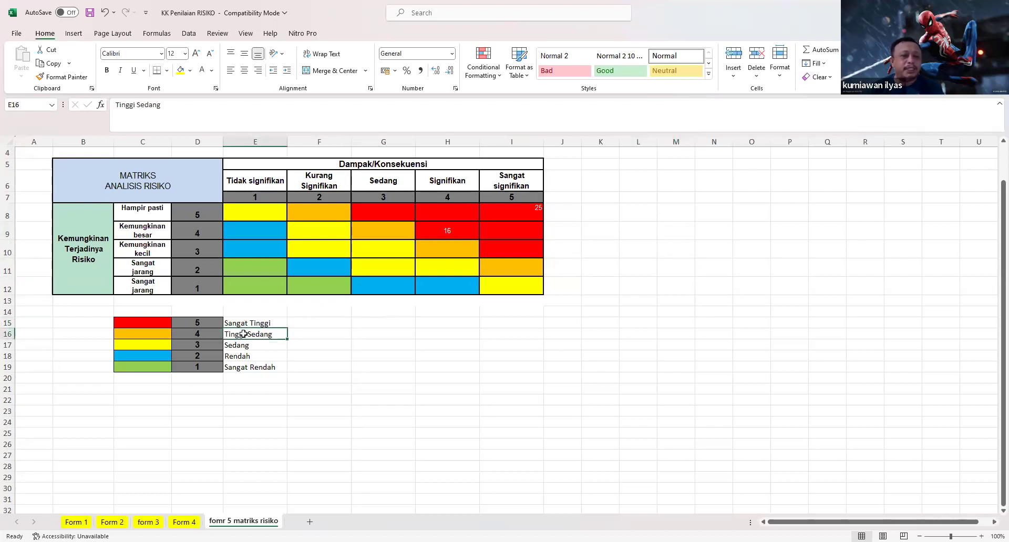
click(233, 349)
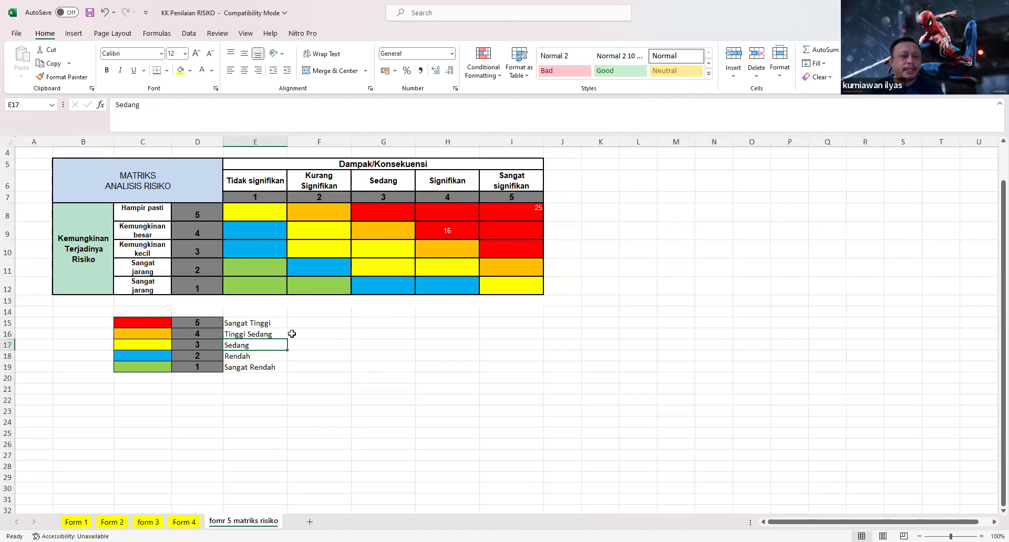
click(389, 210)
click(458, 210)
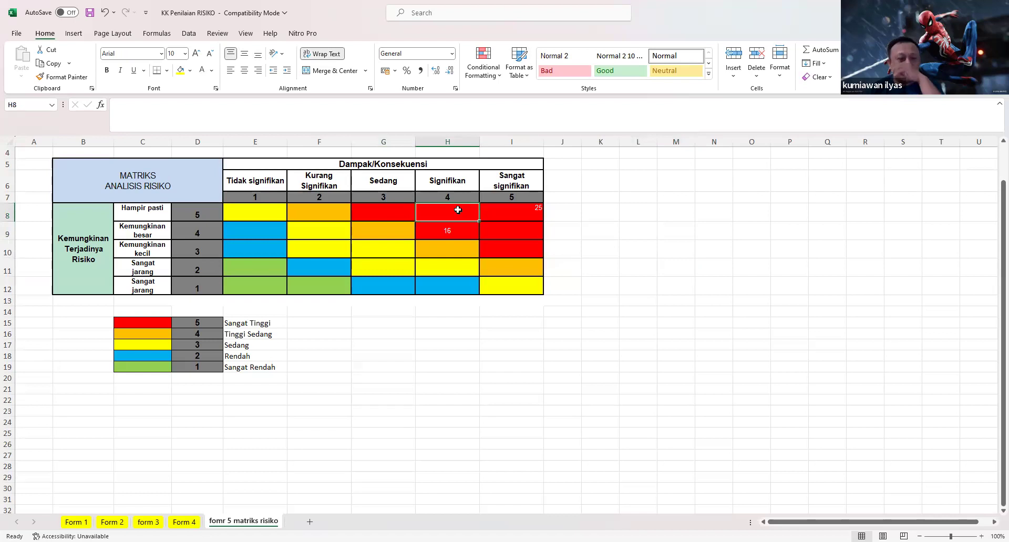
Review the first existing-control description on Form 4 and the first three identified risks on Form 2.
click(192, 522)
click(267, 202)
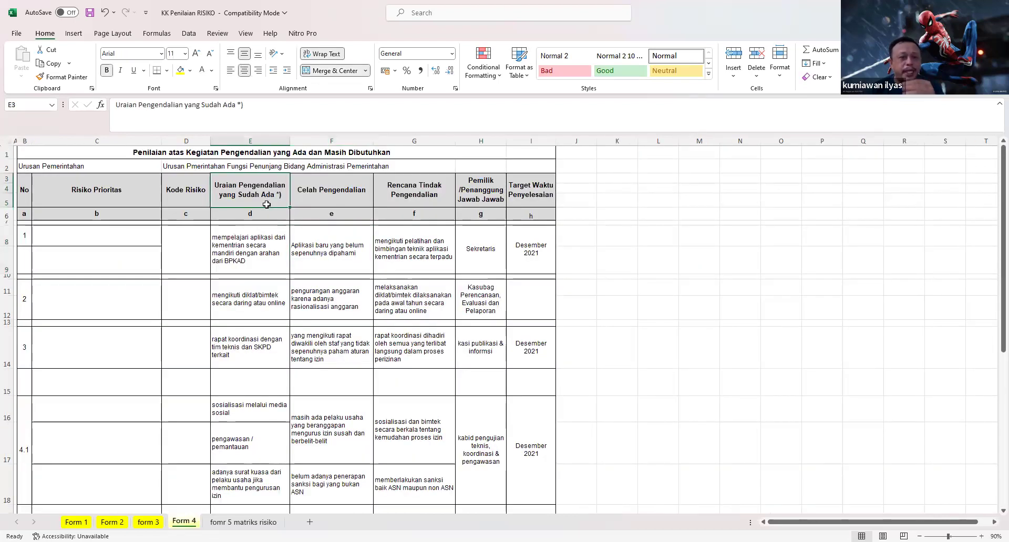
click(267, 230)
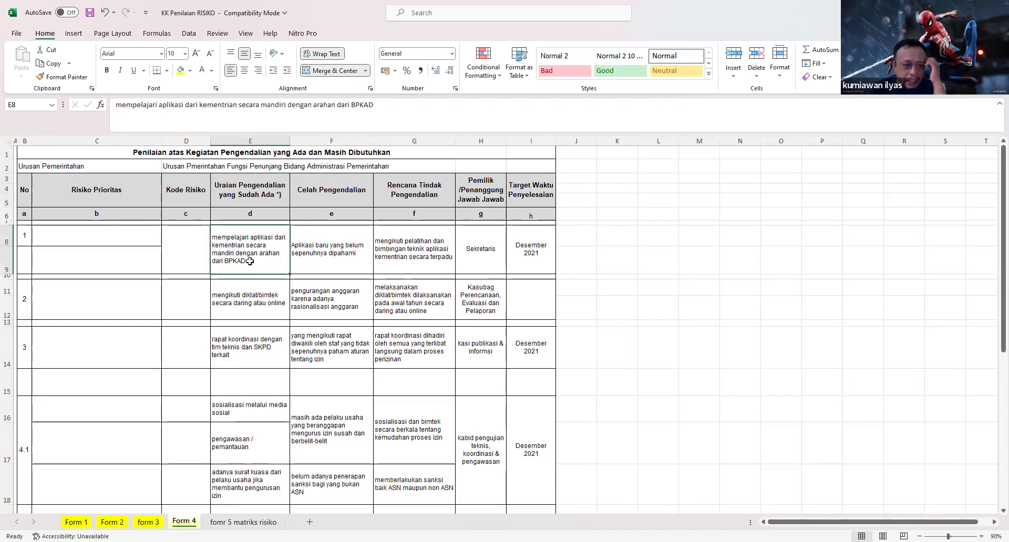
drag(383, 104, 158, 104)
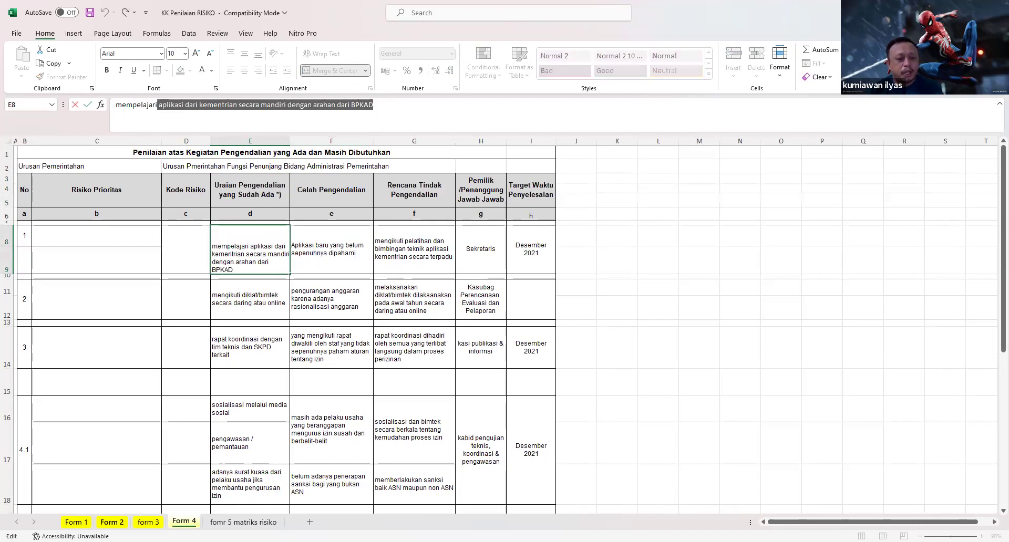
key(Escape)
key(ctrl+Page_Up)
key(ctrl+Page_Up)
click(132, 270)
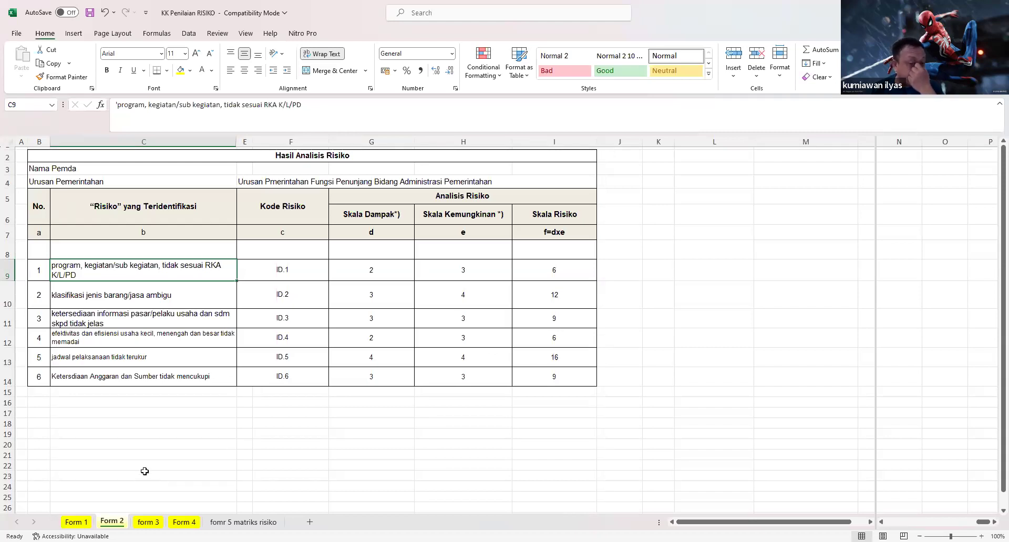
click(146, 306)
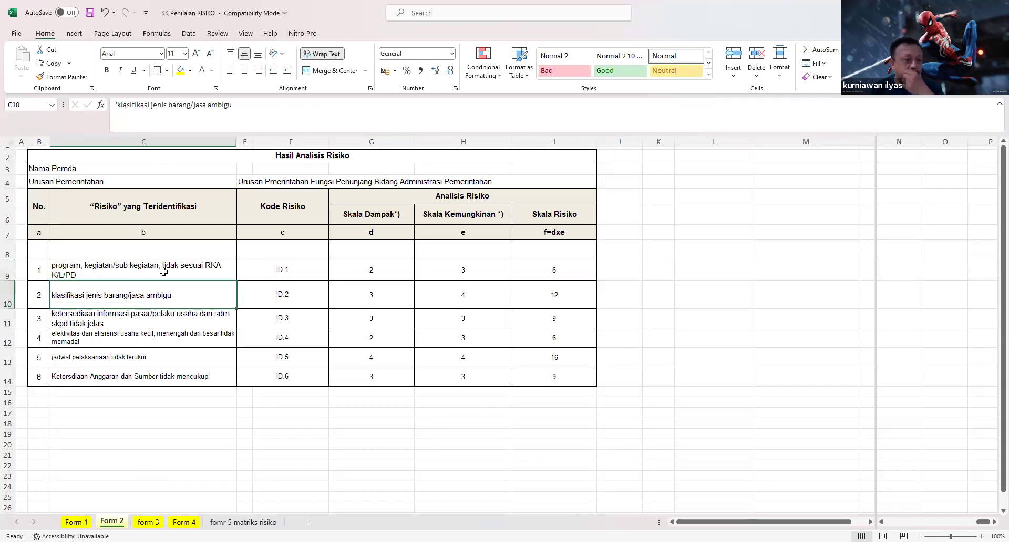
click(163, 313)
click(193, 296)
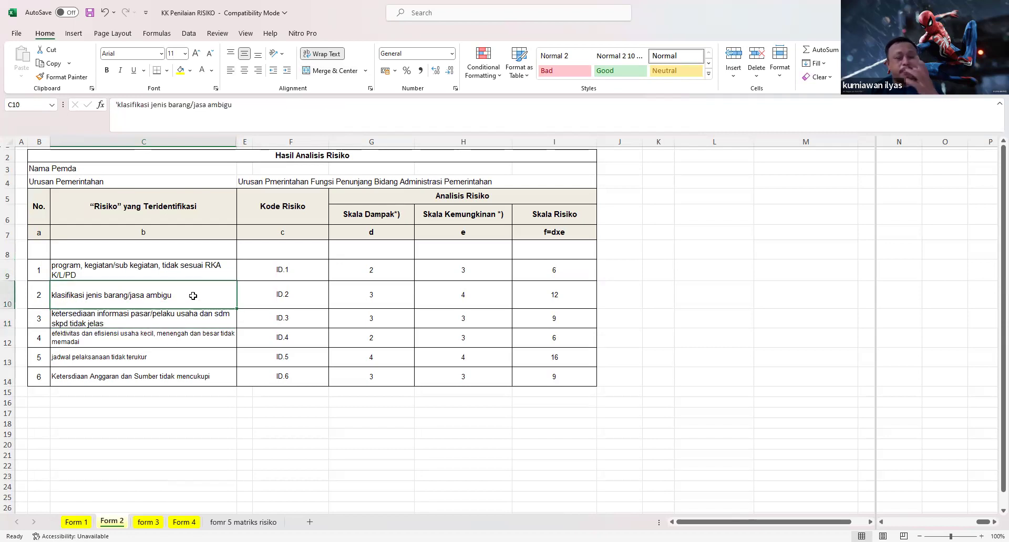